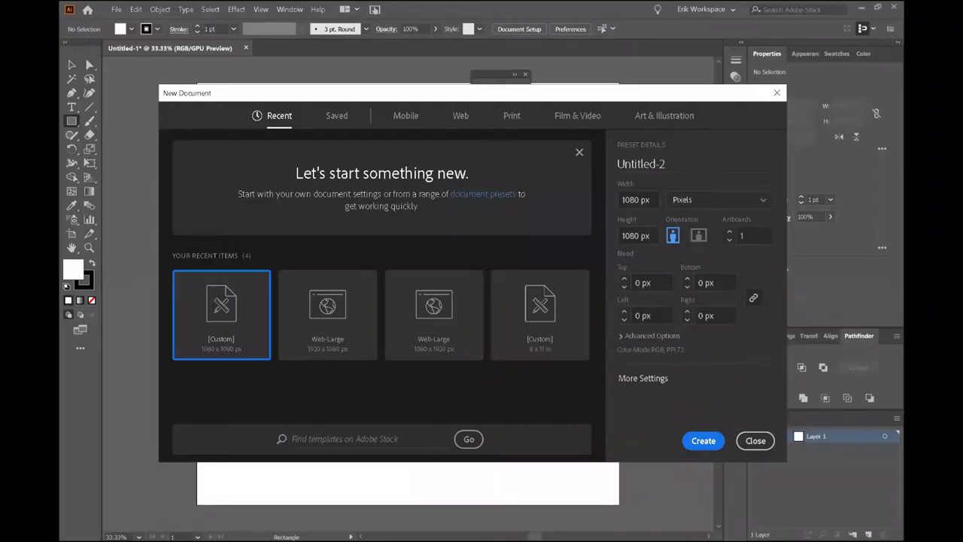
# Create a 1080×1080 px document and draw a rust-filled square beside the artboard.
pyautogui.click(703, 441)
pyautogui.moveTo(130, 94); pyautogui.dragTo(173, 135)
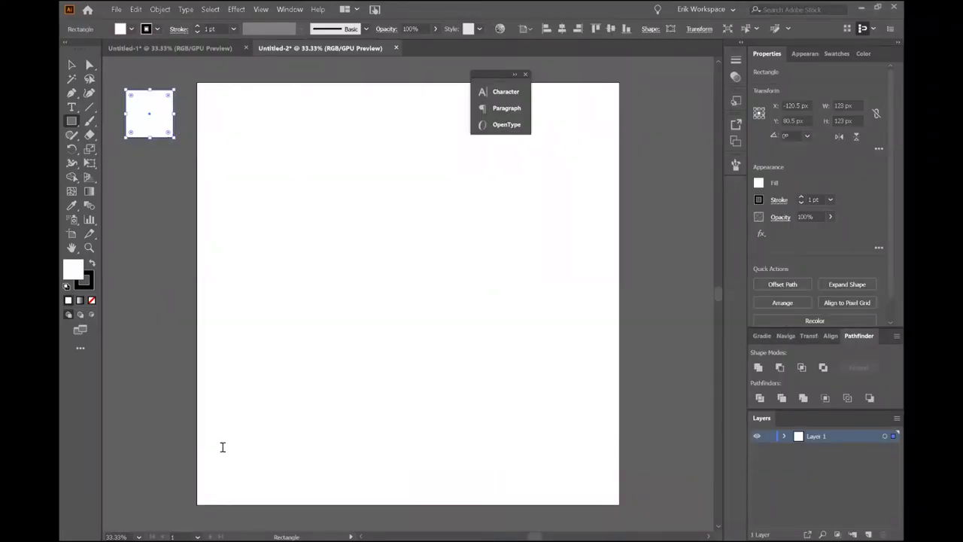
pyautogui.doubleClick(73, 268)
pyautogui.write('A84118')
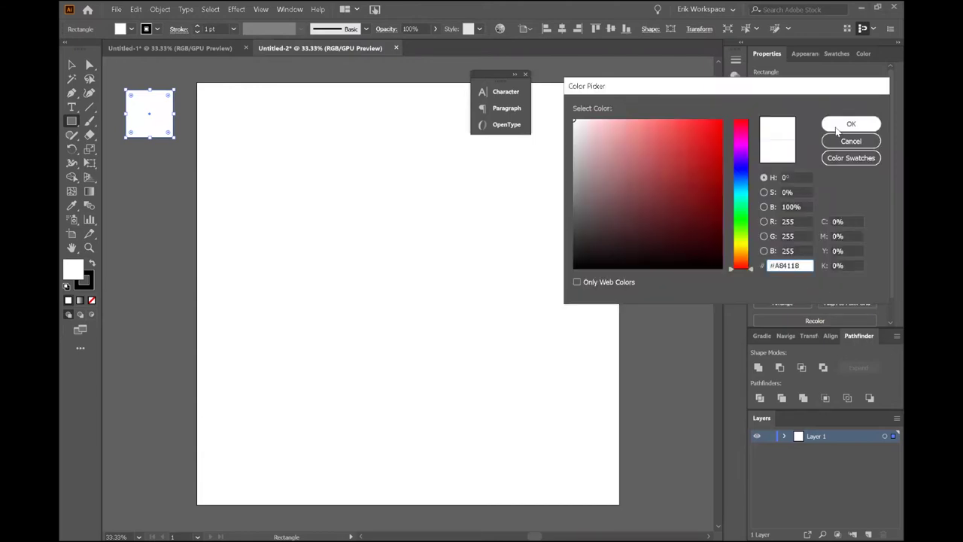
pyautogui.click(849, 123)
# Duplicate the square below and fill the copy orange with no outline.
pyautogui.moveTo(149, 112); pyautogui.dragTo(149, 173)
pyautogui.click(149, 113)
pyautogui.click(89, 283)
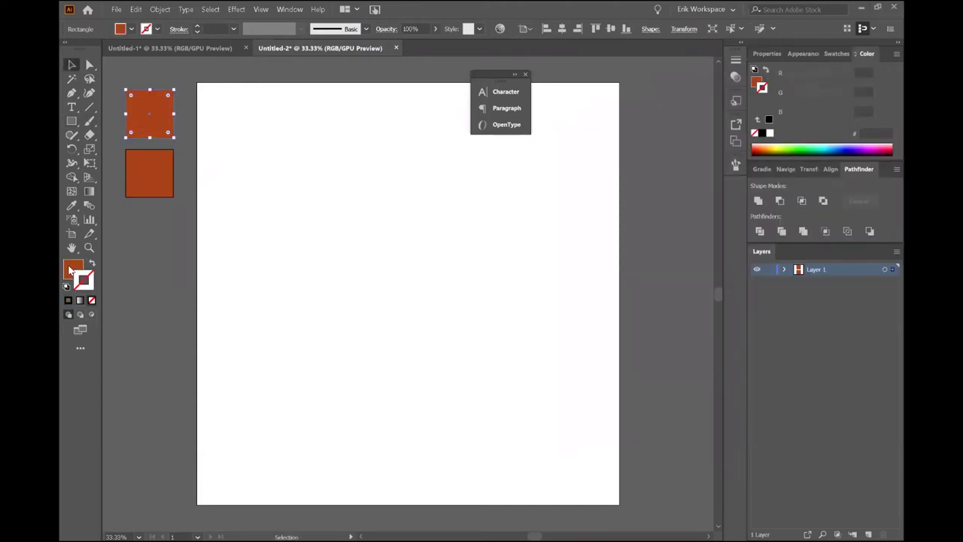
pyautogui.click(149, 173)
pyautogui.click(92, 300)
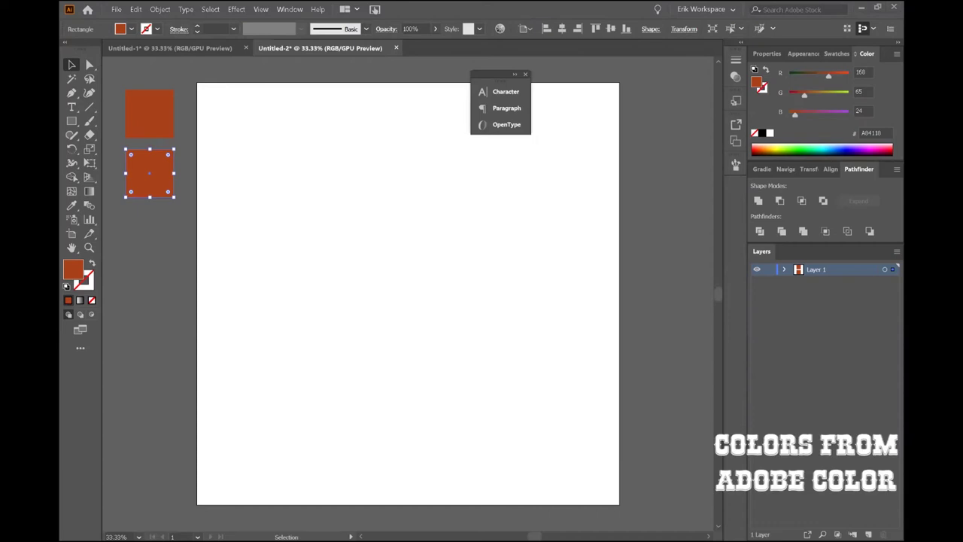
pyautogui.doubleClick(73, 269)
pyautogui.write('#F56F3B')
pyautogui.click(849, 122)
# Add a peach-filled copy beneath the orange square.
pyautogui.moveTo(149, 173); pyautogui.dragTo(149, 237)
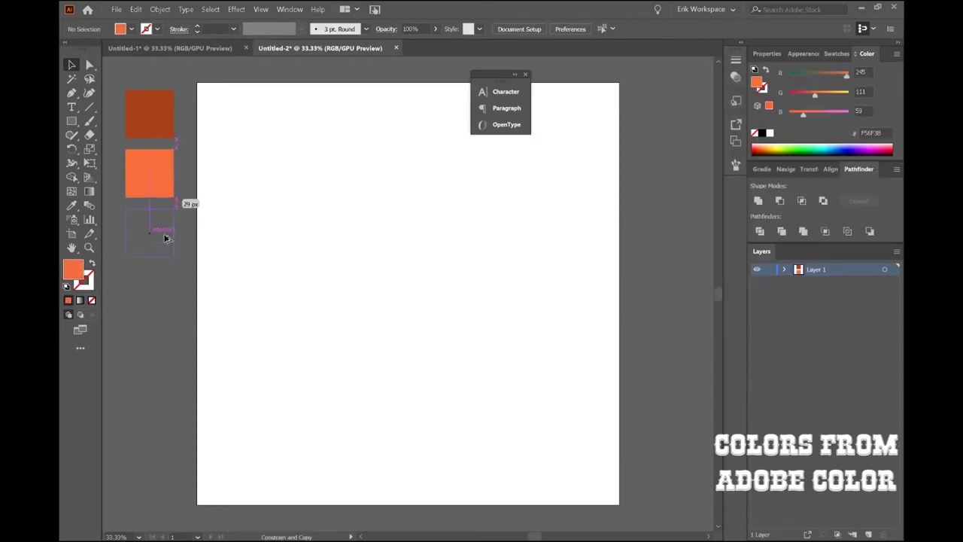
pyautogui.doubleClick(73, 269)
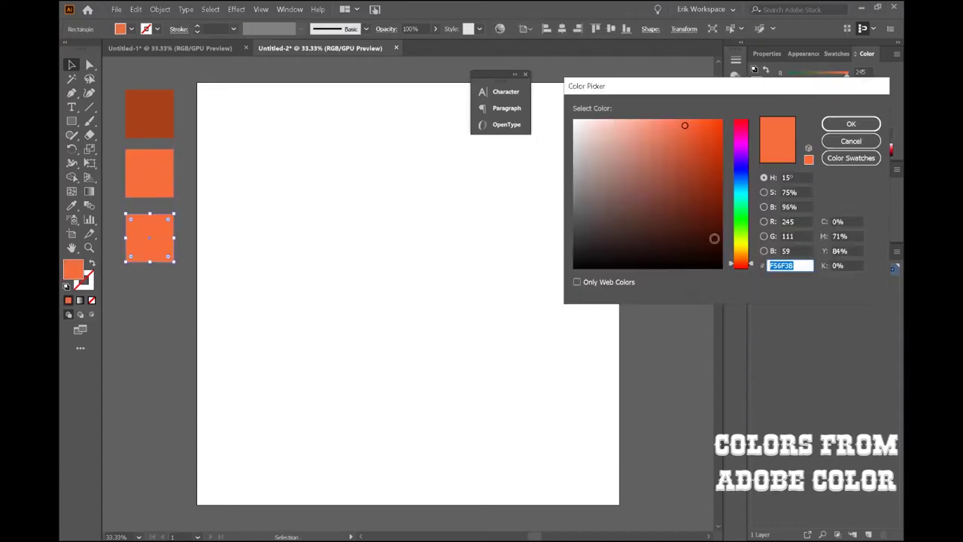
pyautogui.write('#FF9B72')
pyautogui.click(853, 123)
pyautogui.click(182, 329)
# Add a teal-filled copy beneath the peach square.
pyautogui.moveTo(149, 238)
pyautogui.mouseDown()
pyautogui.moveTo(171, 268)
pyautogui.moveTo(149, 303)
pyautogui.mouseUp()
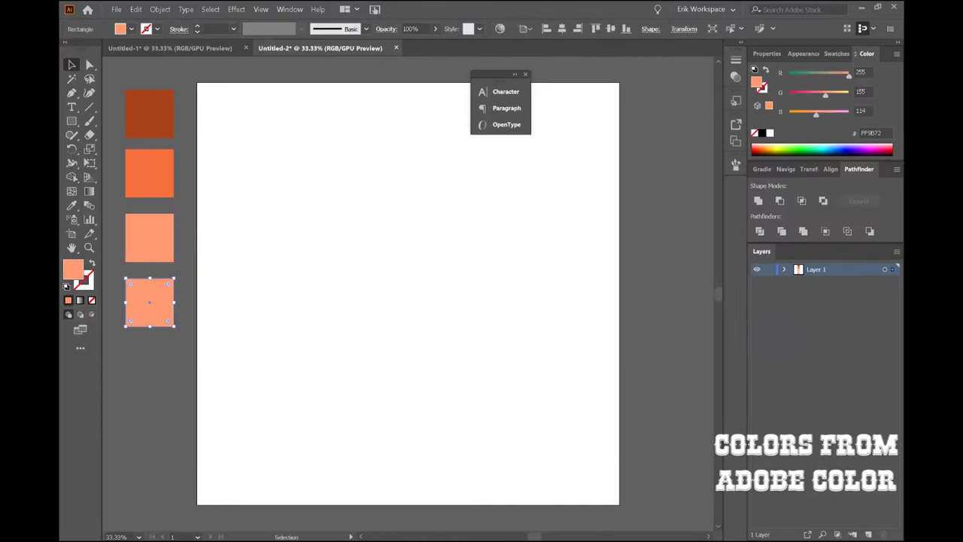
pyautogui.doubleClick(73, 269)
pyautogui.write('07A88D')
pyautogui.click(853, 123)
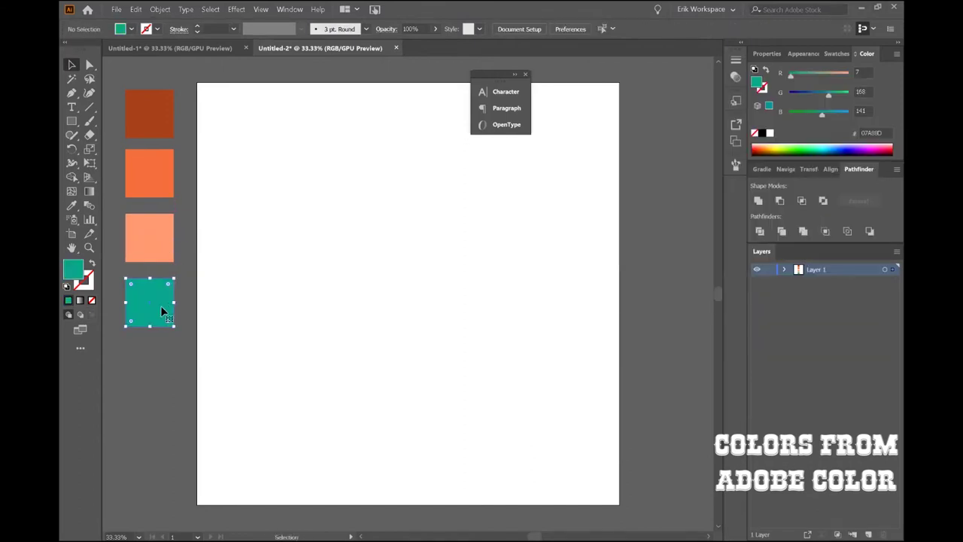
# Add an aqua-filled copy at the bottom and rename Layer 1 to 'colors'.
pyautogui.moveTo(161, 305); pyautogui.dragTo(160, 369)
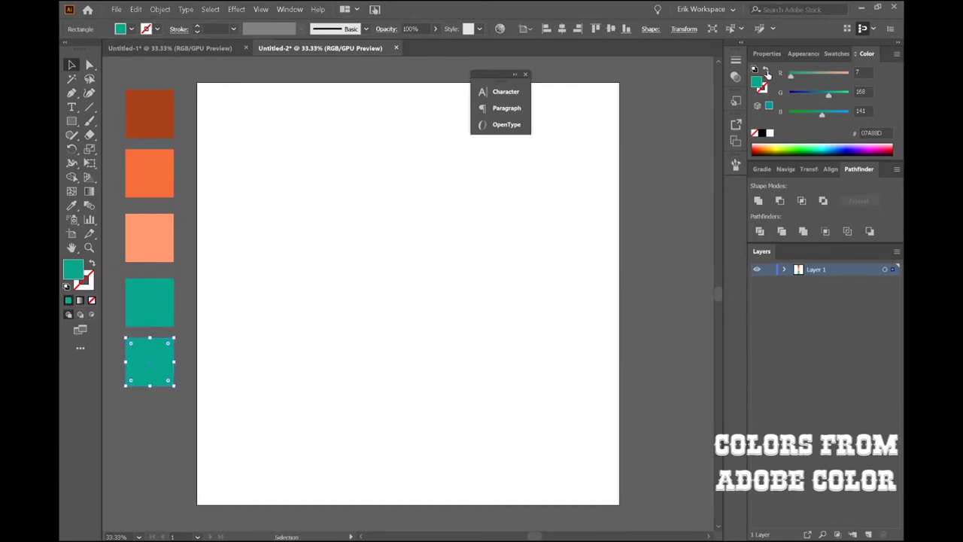
pyautogui.doubleClick(73, 269)
pyautogui.hotkey('ctrl', 'v')
pyautogui.click(853, 123)
pyautogui.doubleClick(814, 268)
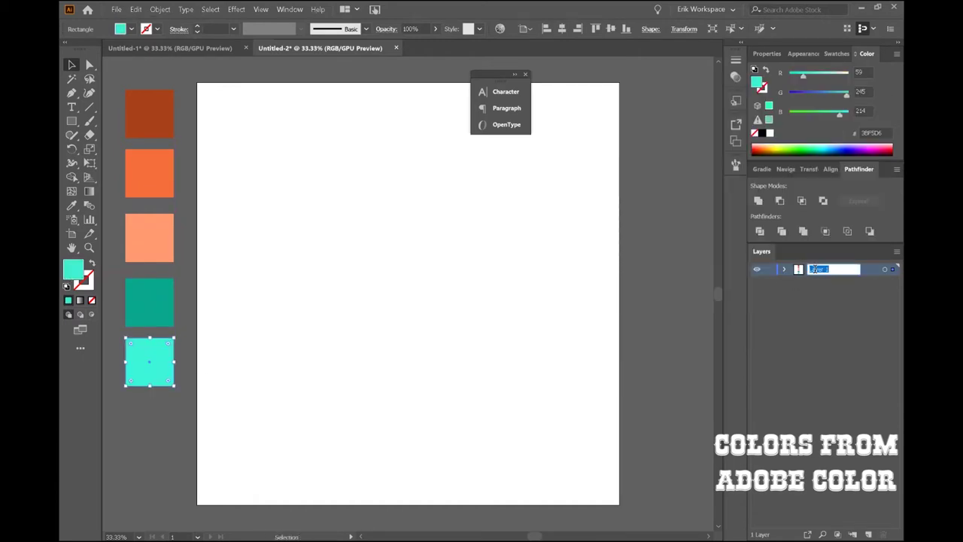
pyautogui.click(348, 349)
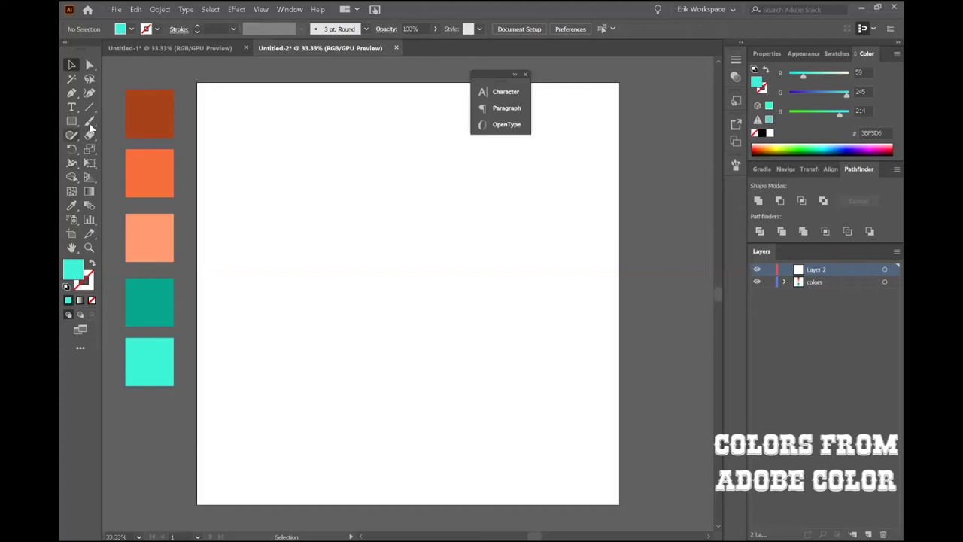
# Pencil a canyon wall along the artboard's left and bottom and fill it rust.
pyautogui.moveTo(72, 136); pyautogui.dragTo(139, 134)
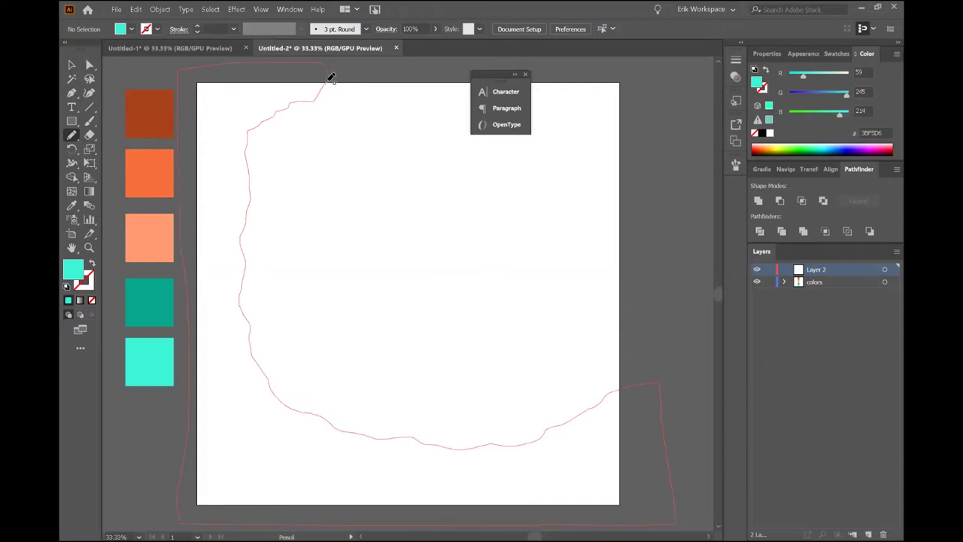
pyautogui.moveTo(330, 78); pyautogui.dragTo(323, 66)
pyautogui.hotkey('shift', 'x')
pyautogui.press('v')
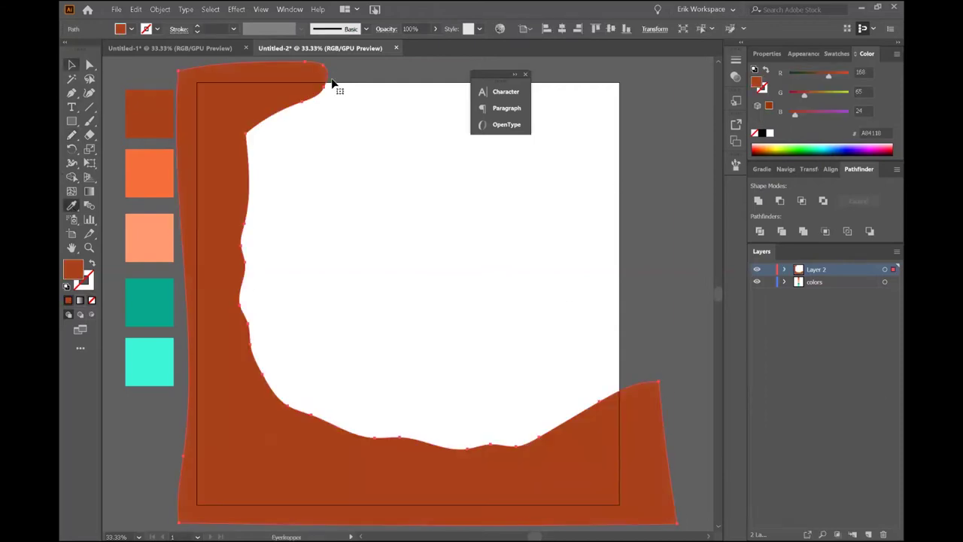
pyautogui.click(664, 314)
# On a new layer, add a 1080×1080 px outline square centred on the artboard and lock it.
pyautogui.hotkey('ctrl', 'l')
pyautogui.press('m')
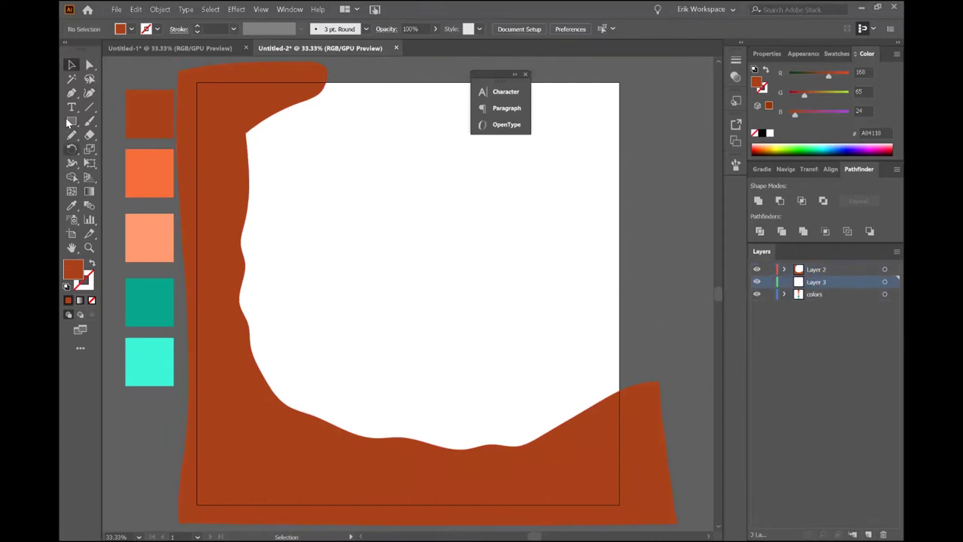
pyautogui.click(456, 215)
pyautogui.write('1080')
pyautogui.press('Tab')
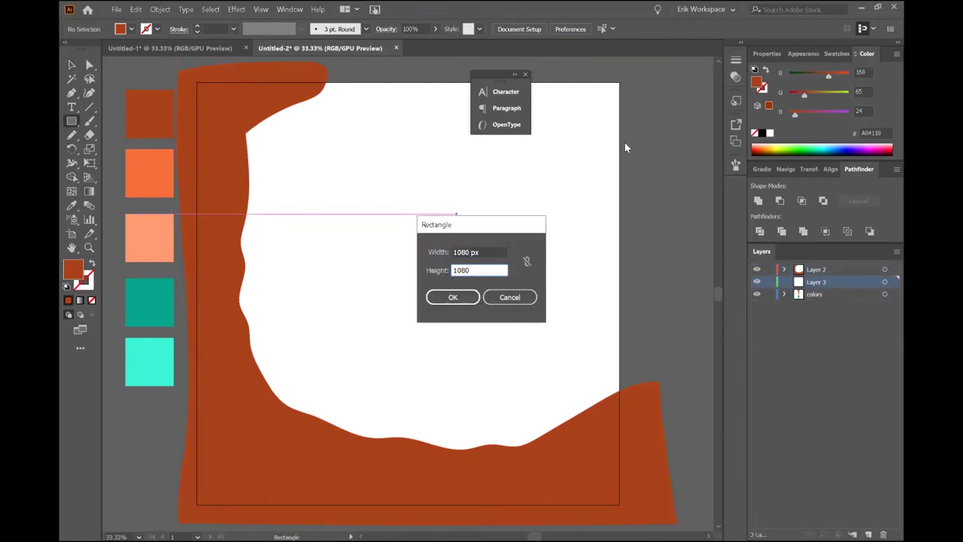
pyautogui.press('Return')
pyautogui.click(562, 28)
pyautogui.click(611, 29)
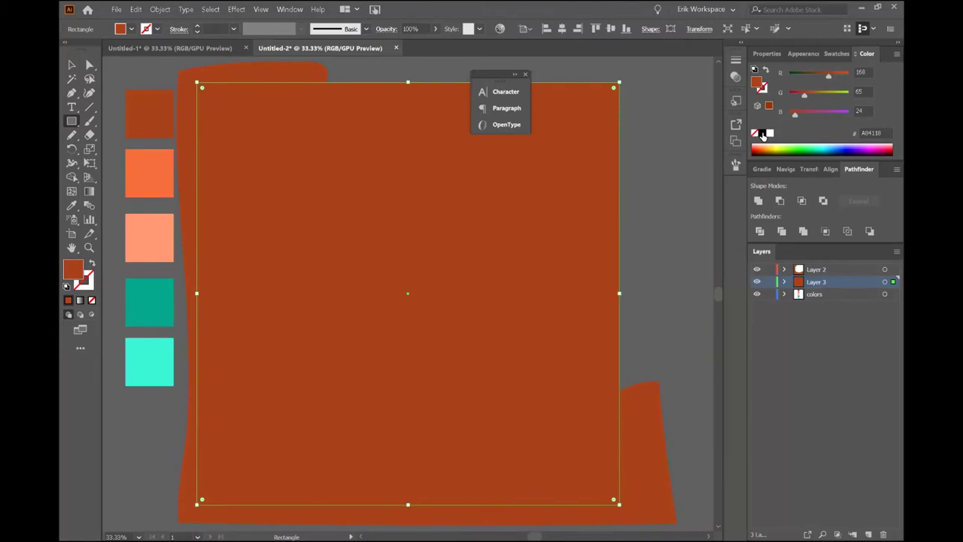
pyautogui.press('d')
pyautogui.press('/')
pyautogui.press('v')
pyautogui.hotkey('ctrl', '2')
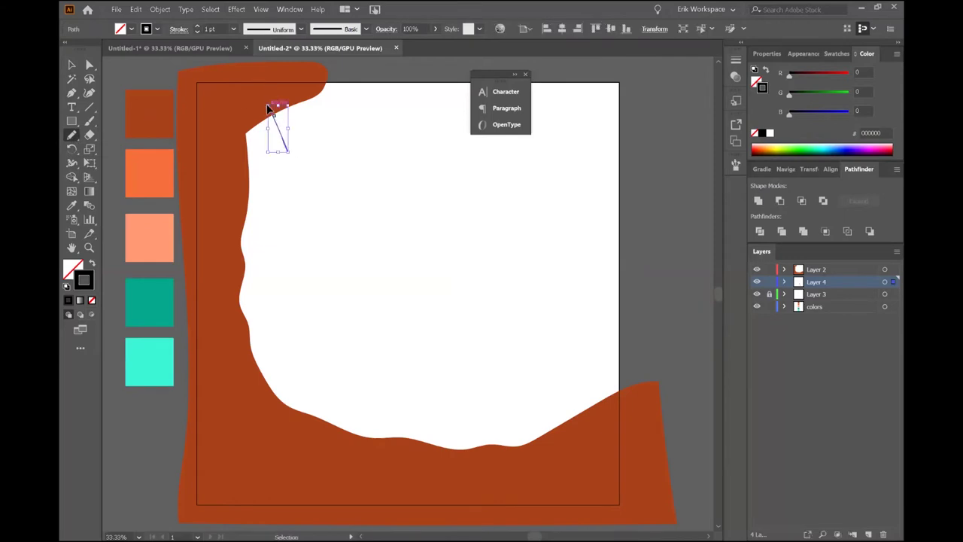
# Pencil an inner canyon wall and fill it with the orange swatch.
pyautogui.moveTo(273, 103); pyautogui.dragTo(282, 98)
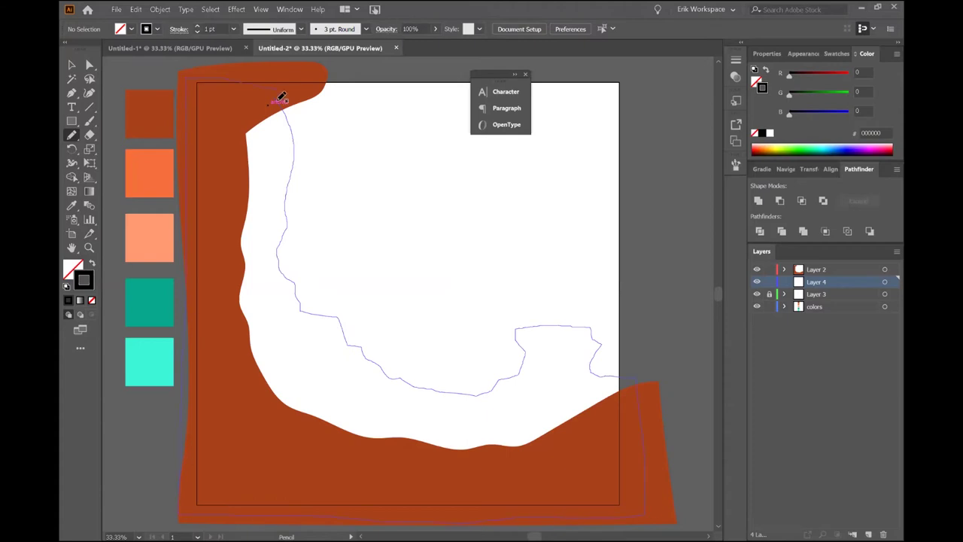
pyautogui.press('i')
pyautogui.click(149, 173)
pyautogui.press('v')
pyautogui.click(674, 325)
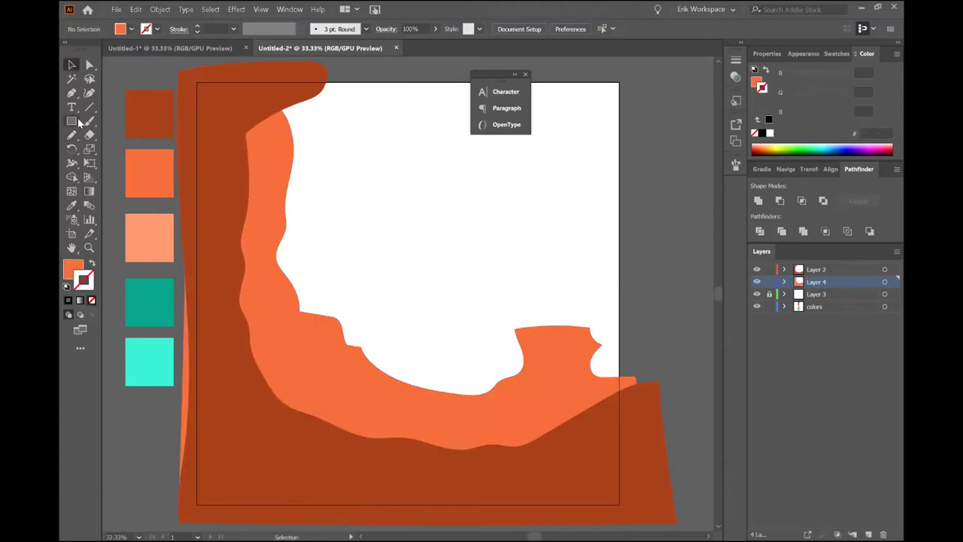
# On a new layer, draw a peach rectangle across the lower middle of the canvas.
pyautogui.click(72, 121)
pyautogui.hotkey('ctrl', 'l')
pyautogui.moveTo(271, 320); pyautogui.dragTo(686, 452)
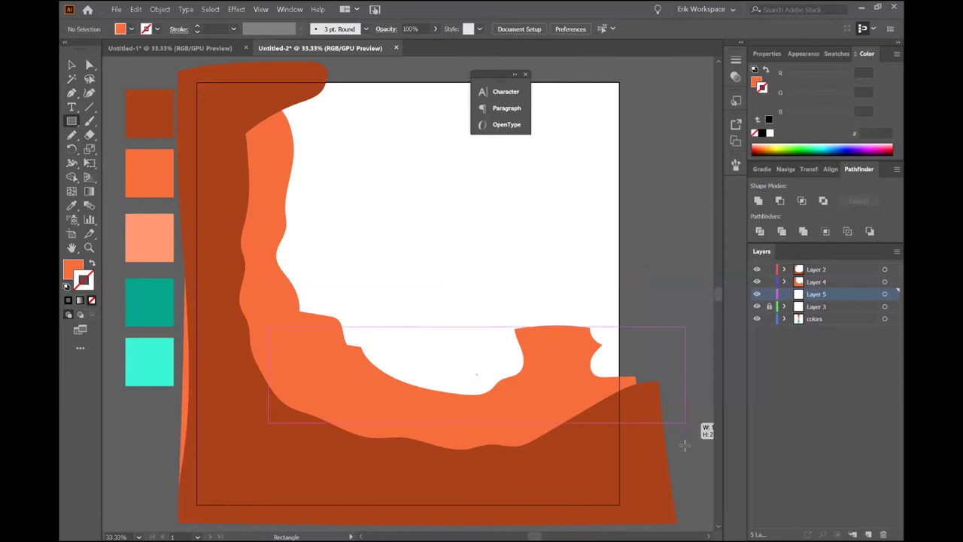
pyautogui.moveTo(451, 354)
pyautogui.mouseDown()
pyautogui.moveTo(418, 372)
pyautogui.moveTo(445, 360)
pyautogui.mouseUp()
pyautogui.click(149, 238)
pyautogui.click(683, 299)
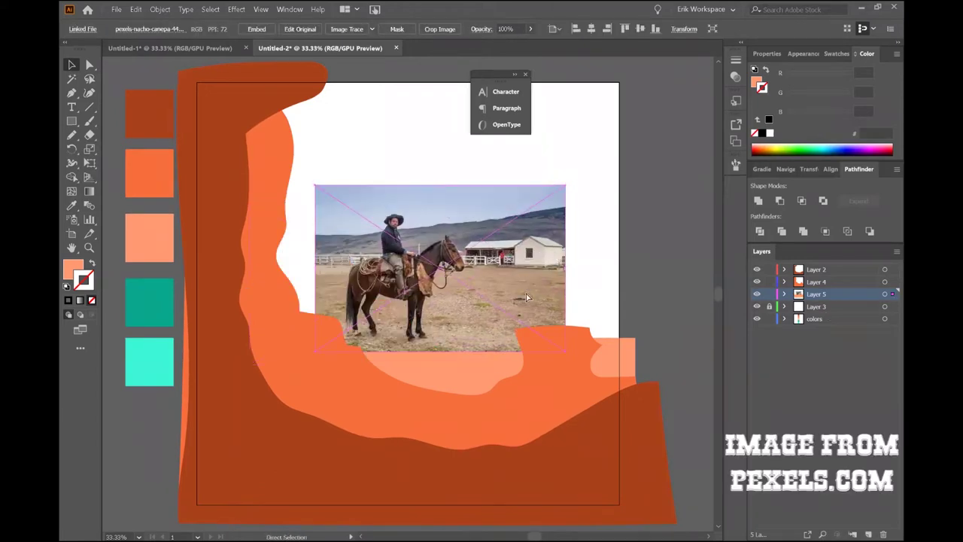
# Move the rider photo onto a new layer and zoom in on it.
pyautogui.hotkey('ctrl', 'x')
pyautogui.hotkey('ctrl', 'l')
pyautogui.hotkey('ctrl', 'f')
pyautogui.hotkey('ctrl', '=')
pyautogui.hotkey('ctrl', '=')
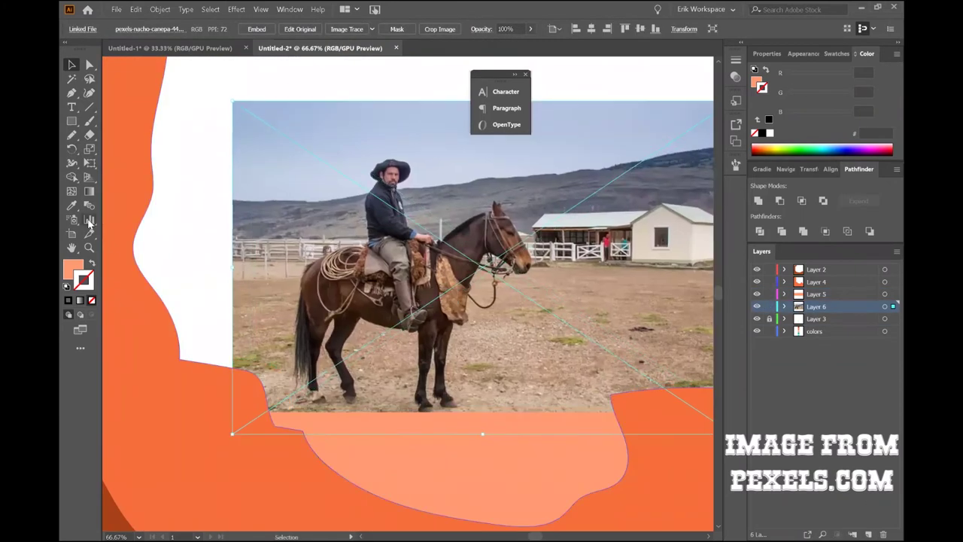
pyautogui.hotkey('ctrl', '=')
# Pen-trace the horse's outline up the front leg, chest, neck and ear.
pyautogui.click(436, 369)
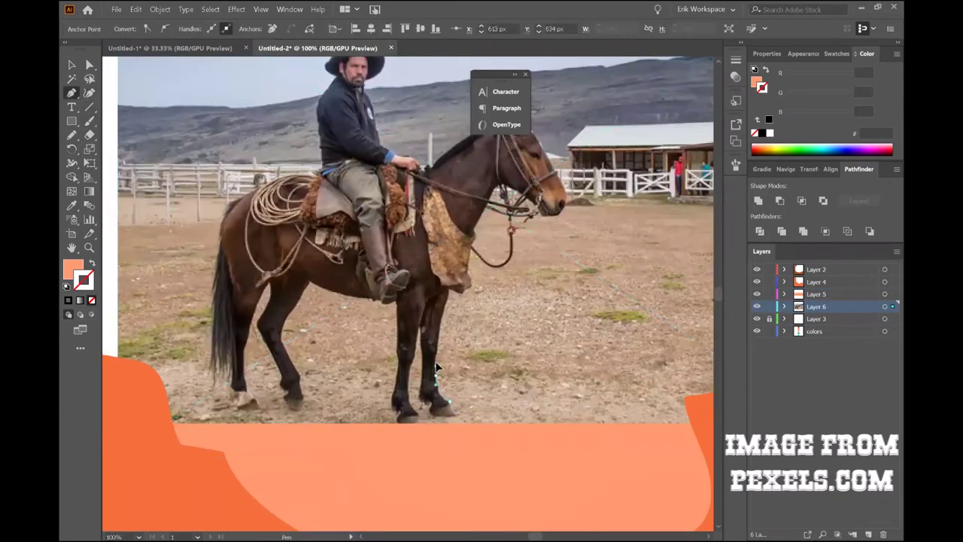
pyautogui.moveTo(449, 305); pyautogui.dragTo(450, 295)
pyautogui.moveTo(488, 199)
pyautogui.mouseDown()
pyautogui.moveTo(531, 202)
pyautogui.moveTo(561, 226)
pyautogui.mouseUp()
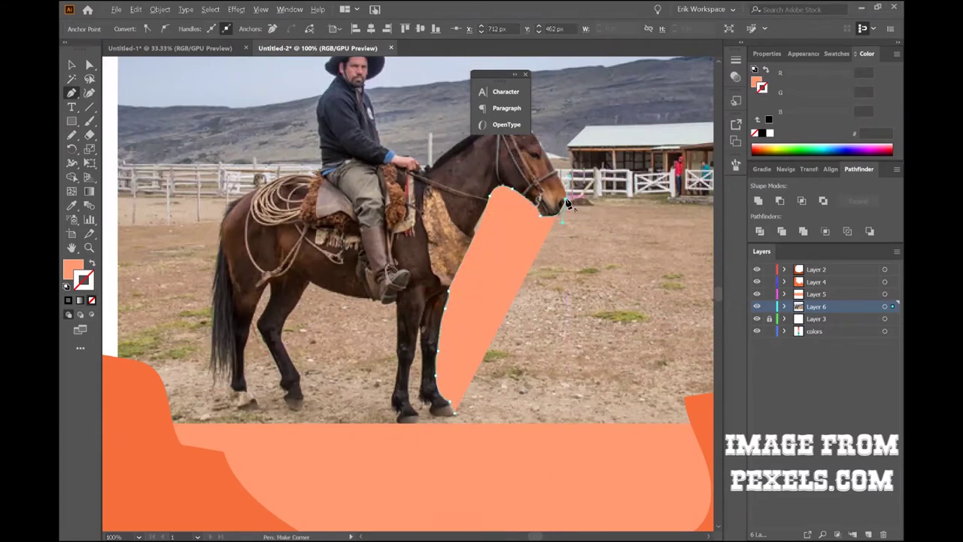
pyautogui.hotkey('ctrl', '+')
pyautogui.click(526, 75)
pyautogui.moveTo(503, 117); pyautogui.dragTo(505, 113)
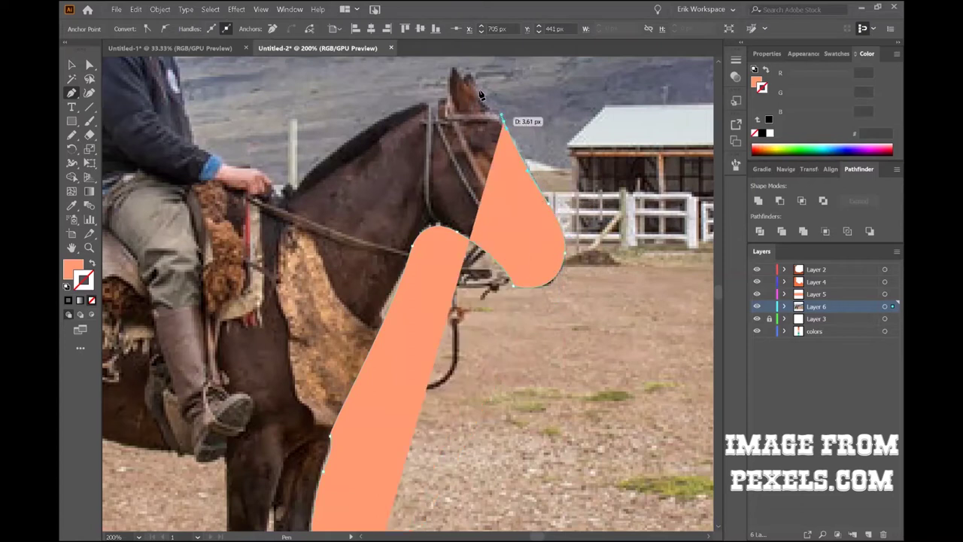
pyautogui.scroll(3, 471, 72)
pyautogui.moveTo(471, 200); pyautogui.dragTo(466, 169)
pyautogui.click(454, 194)
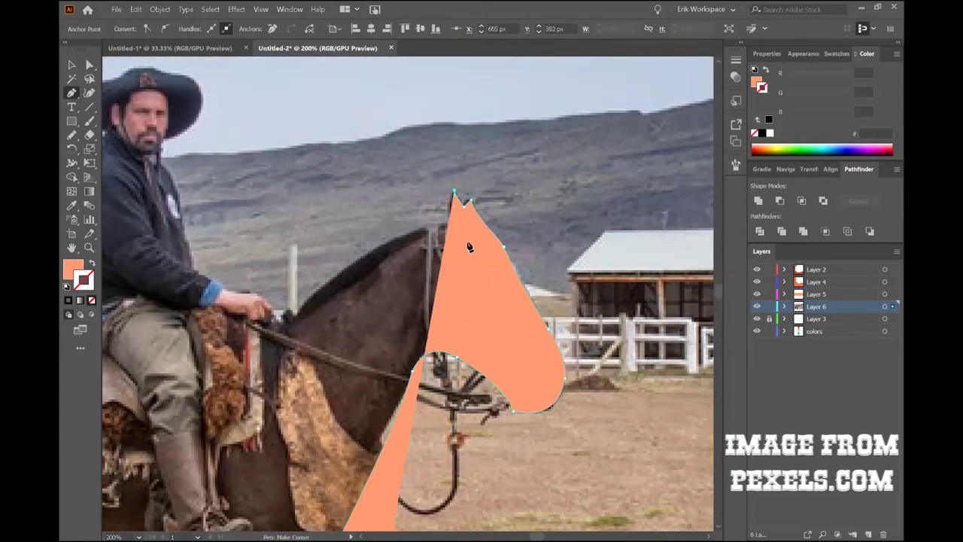
pyautogui.click(755, 134)
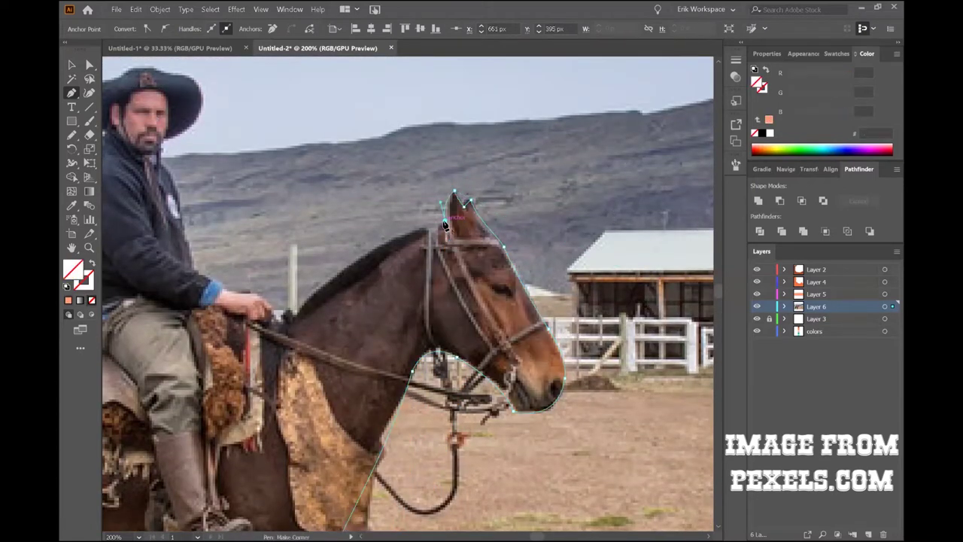
pyautogui.click(445, 224)
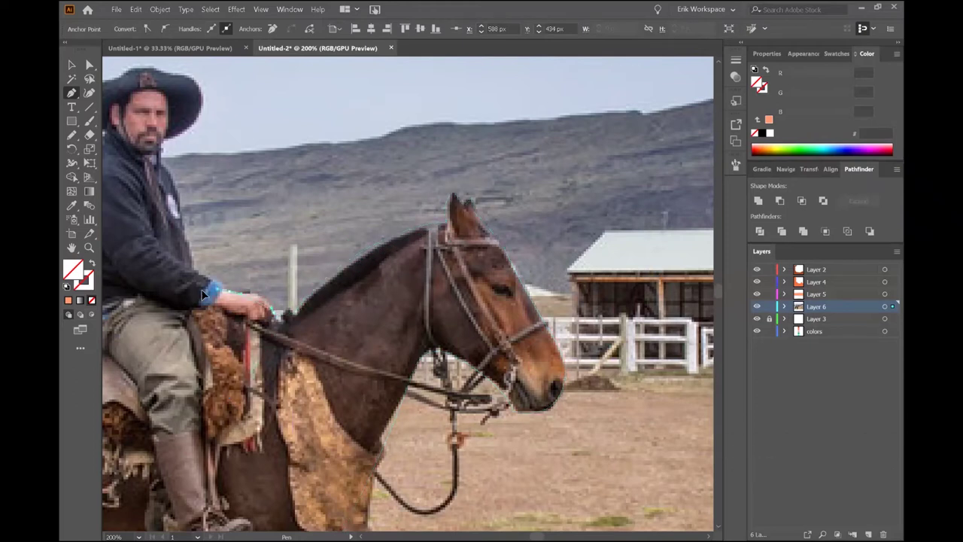
# Continue the outline over the rider's chin, hat and jacket.
pyautogui.moveTo(157, 159); pyautogui.dragTo(164, 147)
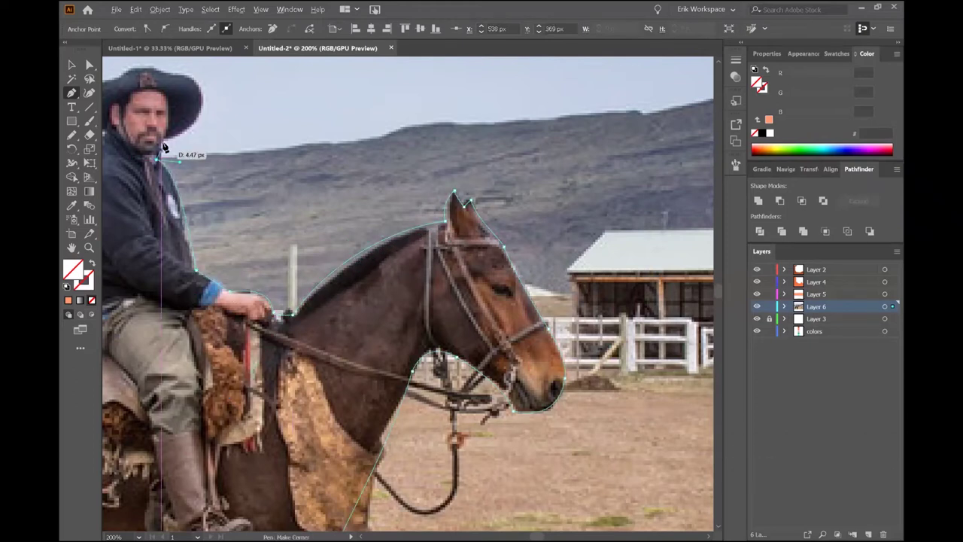
pyautogui.scroll(5, 192, 150)
pyautogui.hscroll(-2, 182, 213)
pyautogui.hscroll(-2, 241, 226)
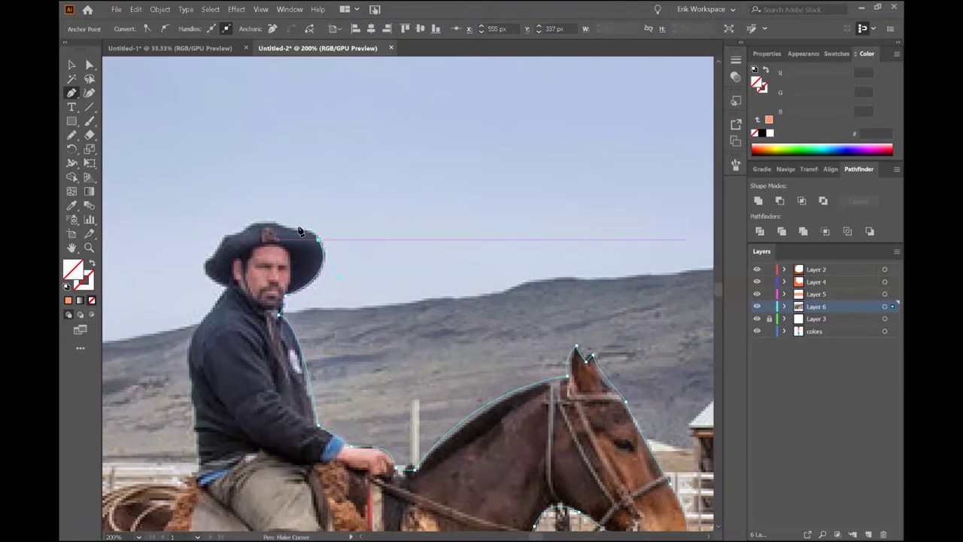
pyautogui.moveTo(299, 229); pyautogui.dragTo(288, 233)
pyautogui.moveTo(199, 238); pyautogui.dragTo(214, 262)
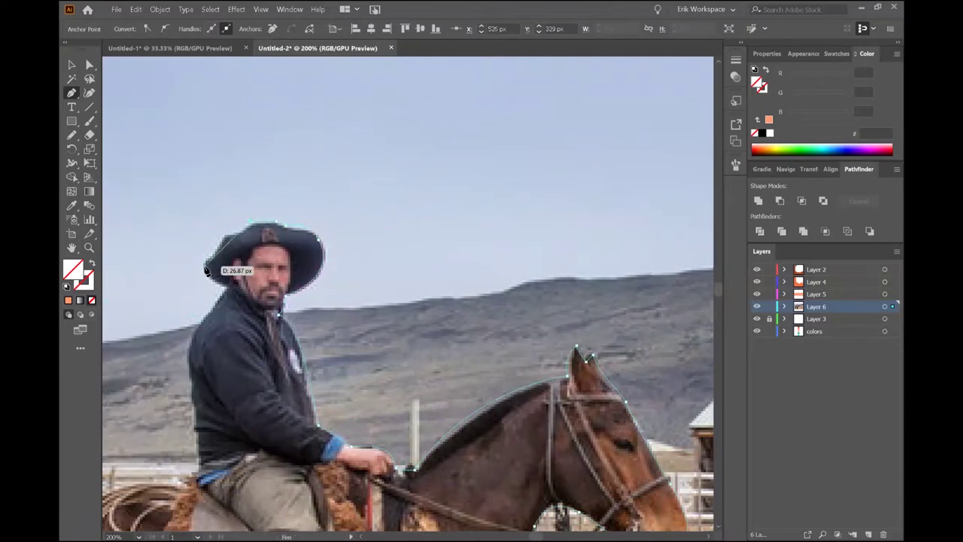
pyautogui.hscroll(-3, 234, 305)
pyautogui.scroll(-2, 256, 316)
pyautogui.click(270, 298)
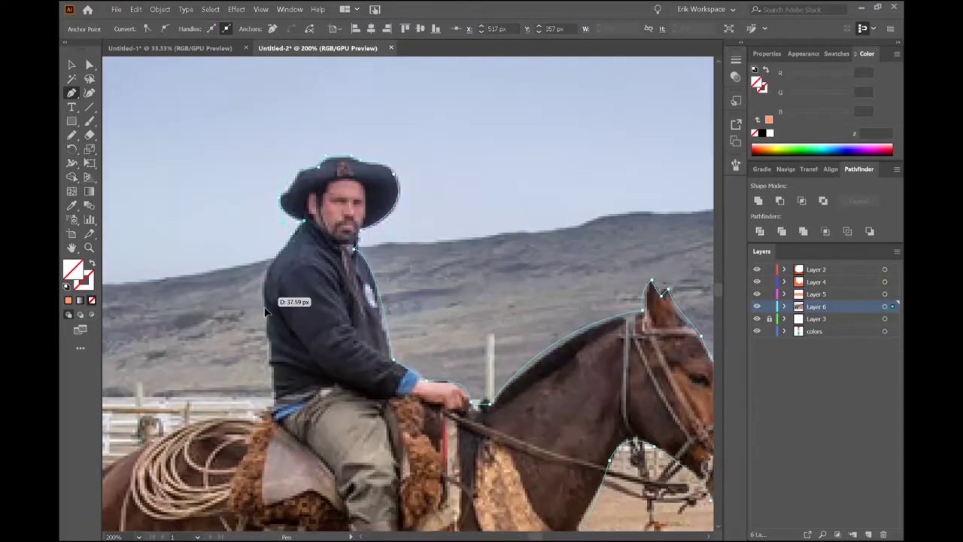
pyautogui.click(272, 335)
pyautogui.scroll(-2, 266, 378)
pyautogui.scroll(-2, 267, 378)
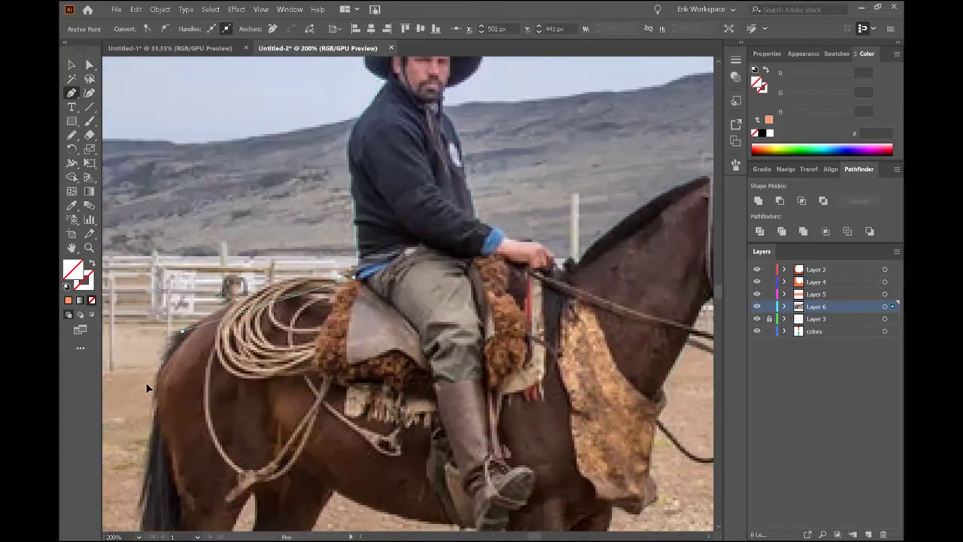
pyautogui.keyDown('alt'); pyautogui.scroll(-3, 165, 372); pyautogui.keyUp('alt')
pyautogui.keyDown('alt'); pyautogui.scroll(3, 336, 282); pyautogui.keyUp('alt')
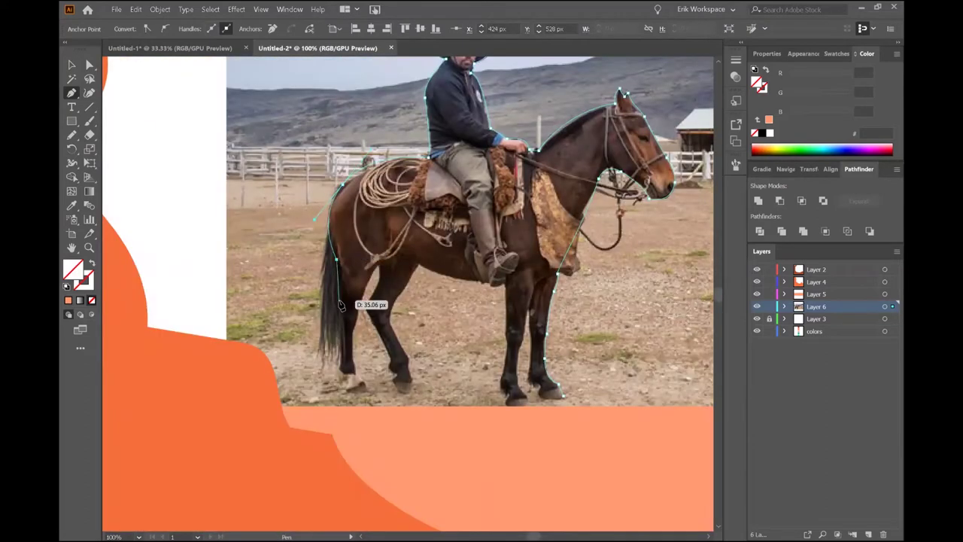
# Trace along the tail and around the hind legs and hooves.
pyautogui.click(337, 304)
pyautogui.click(343, 368)
pyautogui.keyDown('alt'); pyautogui.scroll(1, 344, 380); pyautogui.keyUp('alt')
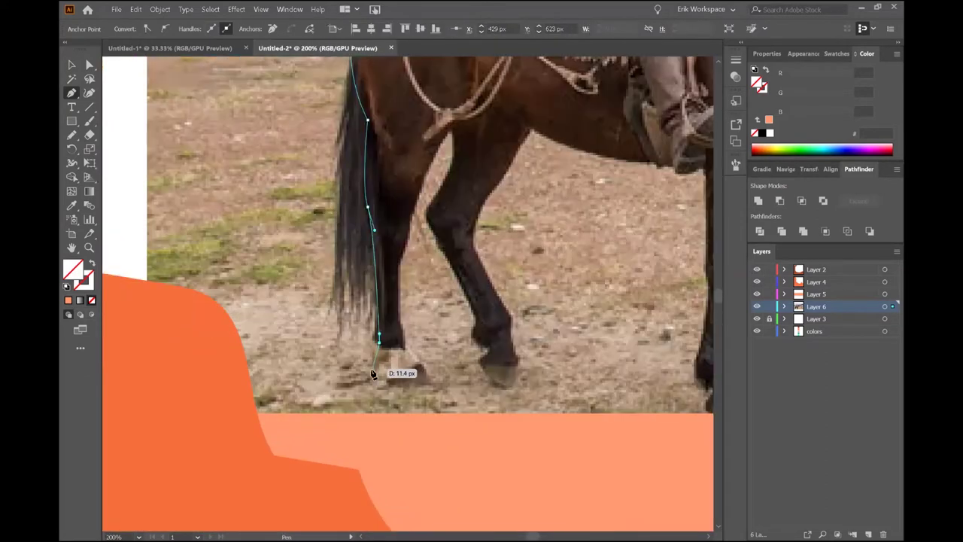
pyautogui.moveTo(429, 384); pyautogui.dragTo(397, 346)
pyautogui.click(404, 347)
pyautogui.click(405, 247)
pyautogui.click(416, 210)
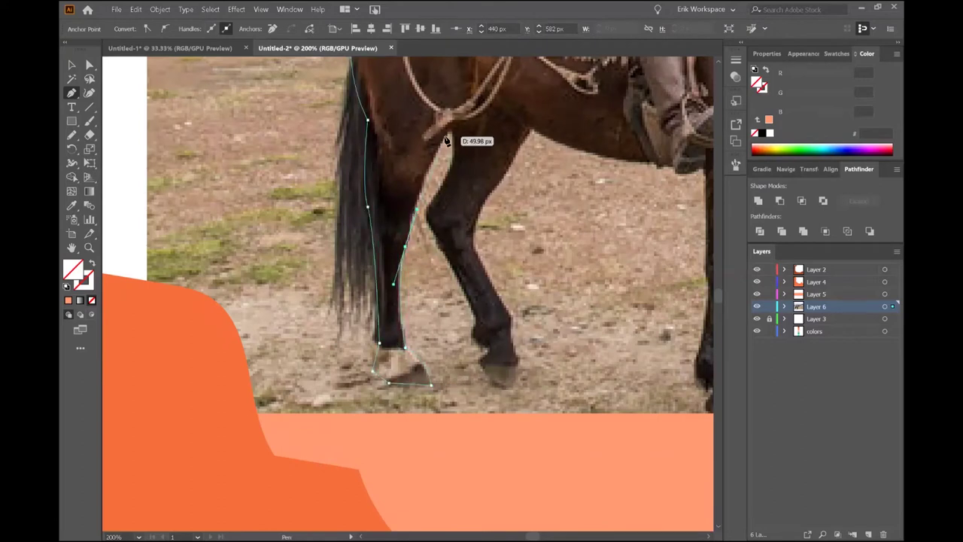
pyautogui.click(446, 134)
pyautogui.click(428, 206)
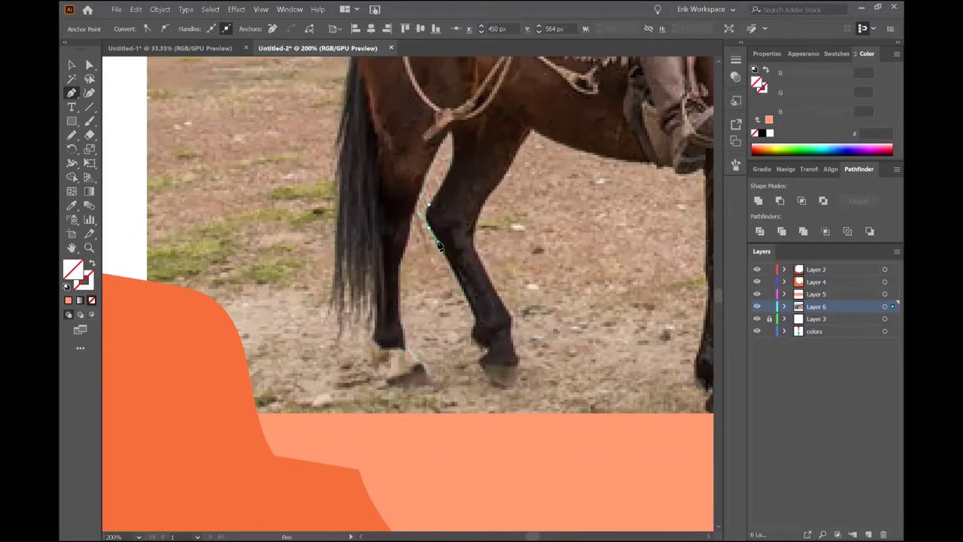
pyautogui.click(475, 317)
pyautogui.click(486, 344)
pyautogui.click(479, 361)
pyautogui.moveTo(510, 387); pyautogui.dragTo(538, 387)
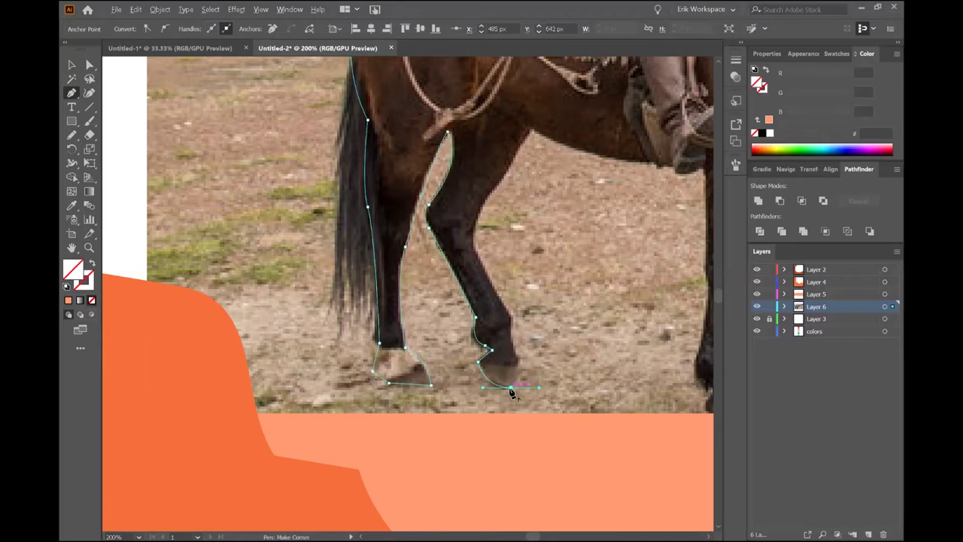
pyautogui.press('Escape')
# Trace the belly and front legs, closing the outline at the last hoof.
pyautogui.click(485, 199)
pyautogui.click(501, 175)
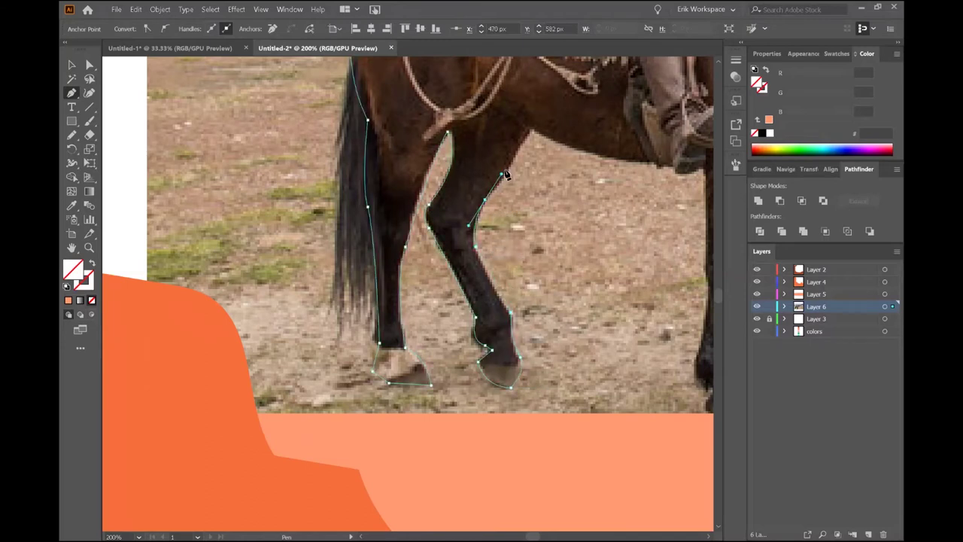
pyautogui.click(534, 119)
pyautogui.hscroll(4, 535, 123)
pyautogui.click(561, 170)
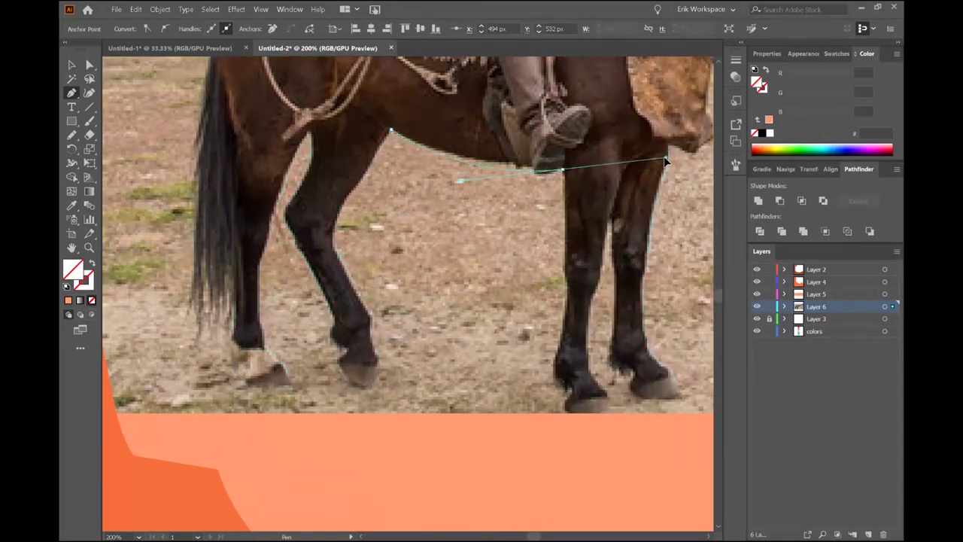
pyautogui.click(564, 267)
pyautogui.scroll(-1, 576, 394)
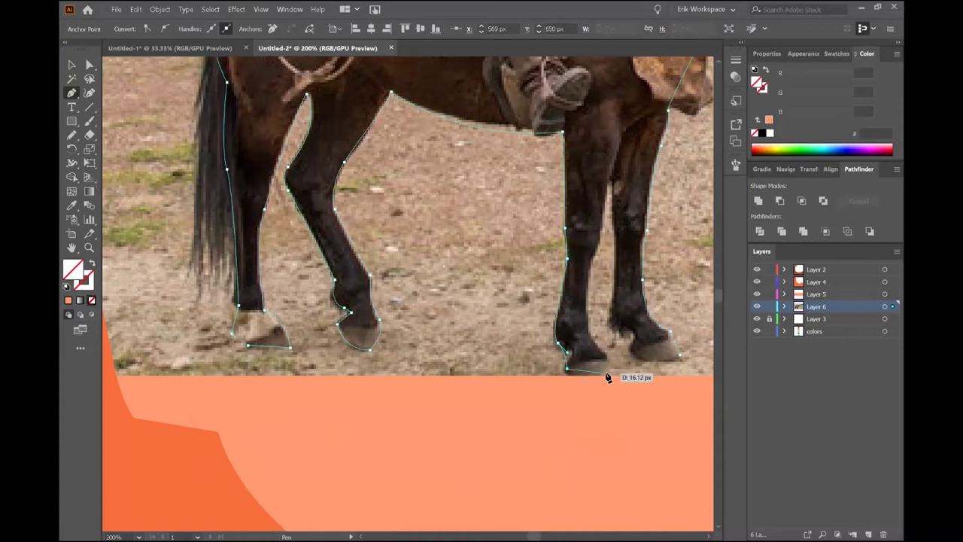
pyautogui.click(566, 368)
pyautogui.moveTo(608, 372); pyautogui.dragTo(616, 374)
pyautogui.click(604, 352)
pyautogui.click(588, 312)
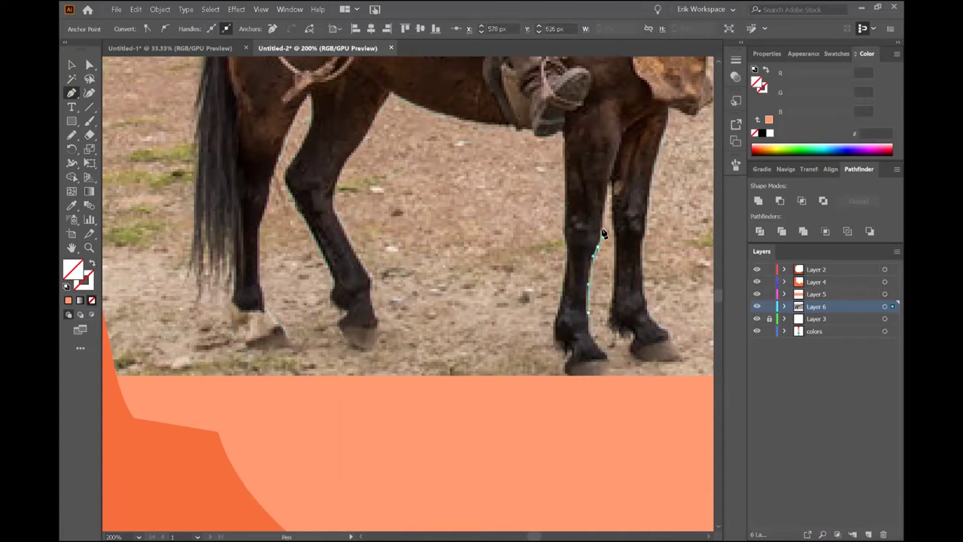
pyautogui.click(670, 332)
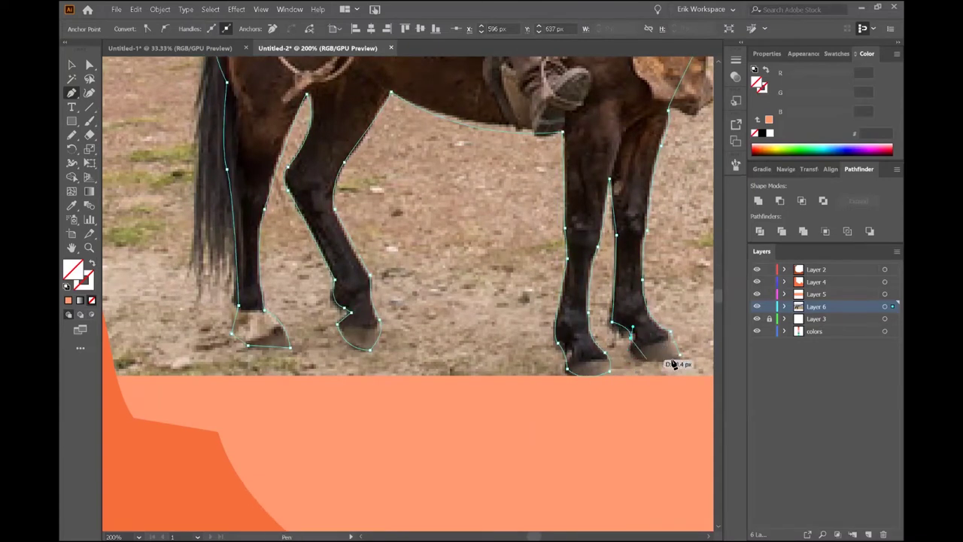
pyautogui.click(679, 355)
pyautogui.hscroll(3, 694, 355)
# Fill the silhouette solid black with no stroke and zoom out.
pyautogui.hotkey('ctrl', '-')
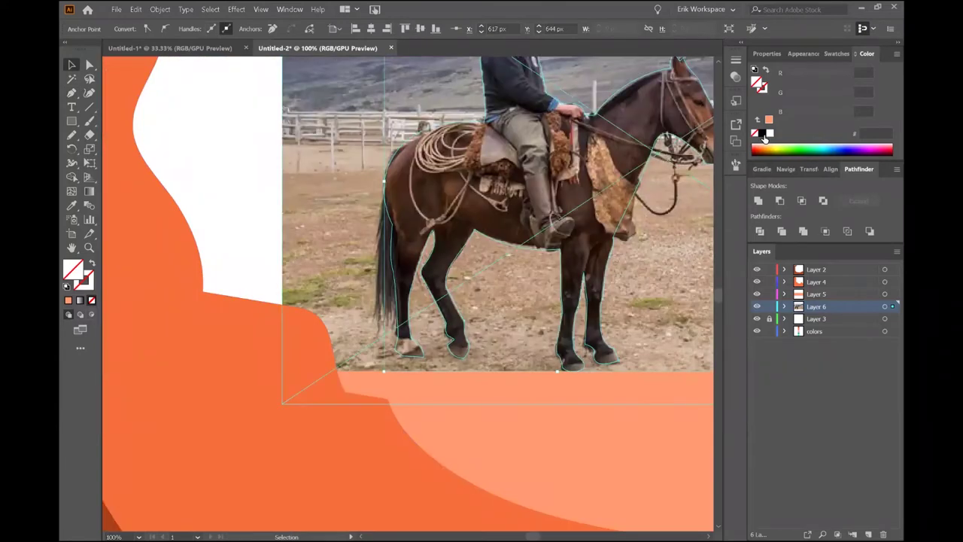
pyautogui.hotkey('shift', 'x')
pyautogui.hotkey('ctrl', '-')
# Delete the reference photo from behind the horse silhouette.
pyautogui.press('v')
pyautogui.click(638, 249)
pyautogui.press('Delete')
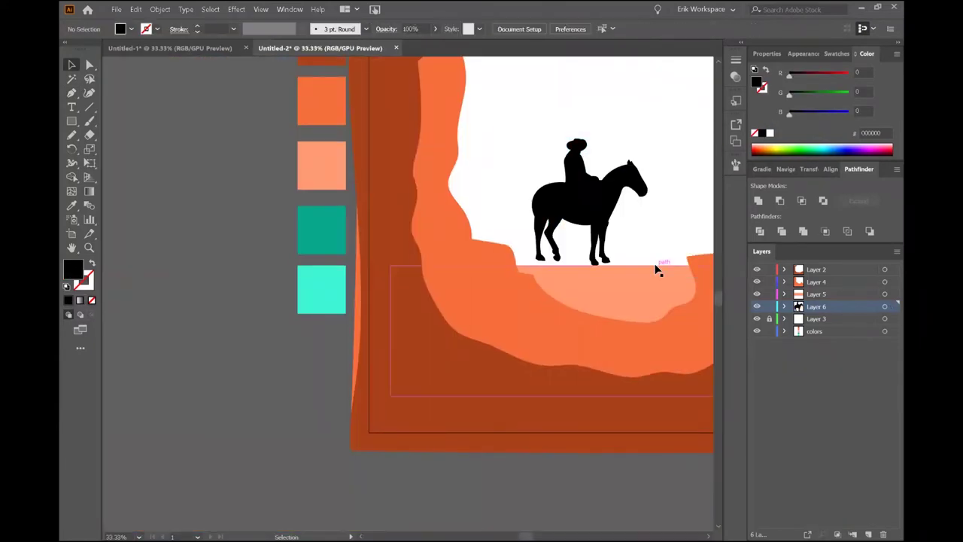
pyautogui.hotkey('ctrl', '-')
# Move the horse's layer above Layer 5 and place the horse on the canyon.
pyautogui.click(474, 218)
pyautogui.hotkey('ctrl', '1')
pyautogui.moveTo(816, 306); pyautogui.dragTo(816, 288)
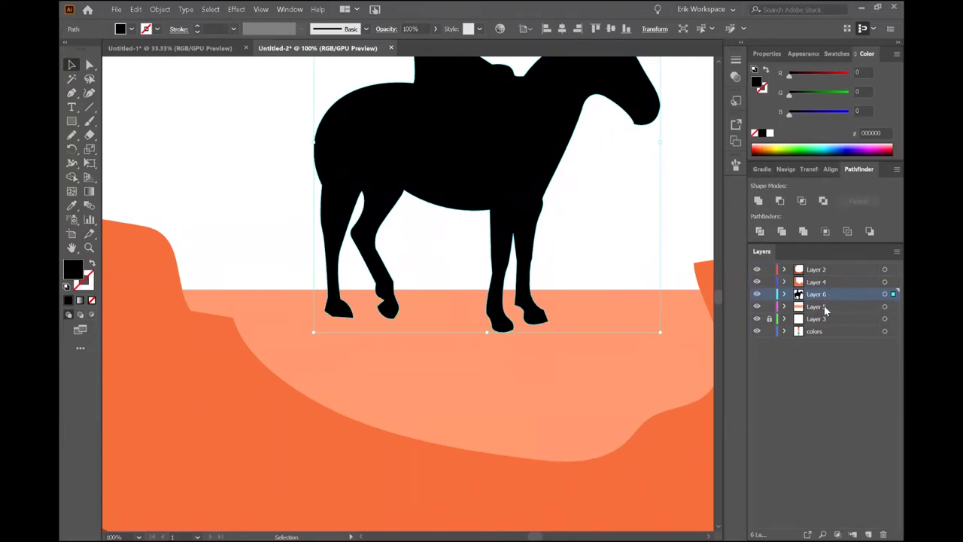
pyautogui.hotkey('ctrl', '-')
pyautogui.hotkey('ctrl', '-')
pyautogui.moveTo(464, 217); pyautogui.dragTo(473, 215)
pyautogui.hotkey('ctrl', '-')
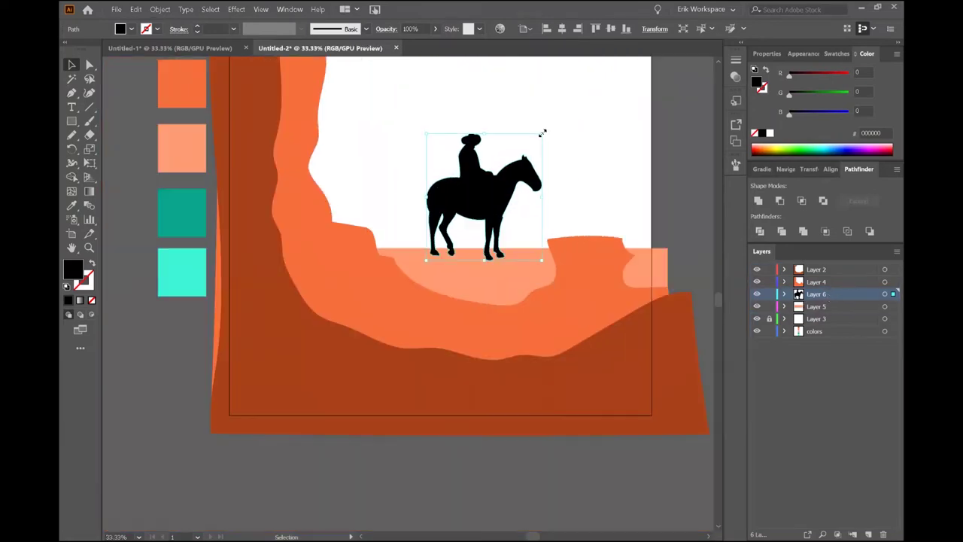
# Scale the horse down to a small rider standing on the canyon ridge.
pyautogui.moveTo(544, 133); pyautogui.dragTo(529, 189)
pyautogui.press('a')
pyautogui.press('v')
pyautogui.moveTo(538, 140); pyautogui.dragTo(509, 172)
pyautogui.moveTo(488, 218); pyautogui.dragTo(496, 230)
pyautogui.hotkey('ctrl', '-')
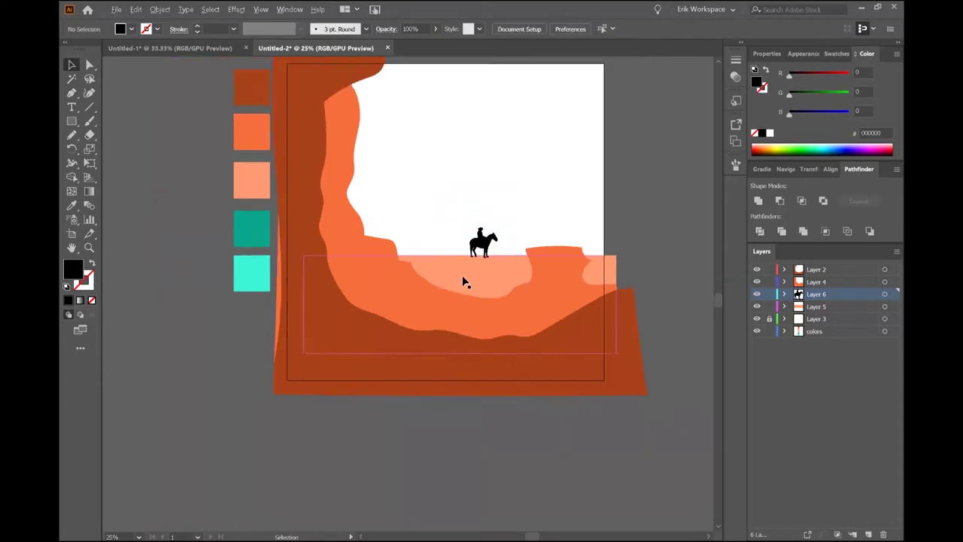
pyautogui.click(820, 319)
# Duplicate the peach swatch as a lighter peach, F4BBA6.
pyautogui.moveTo(251, 184); pyautogui.dragTo(200, 185)
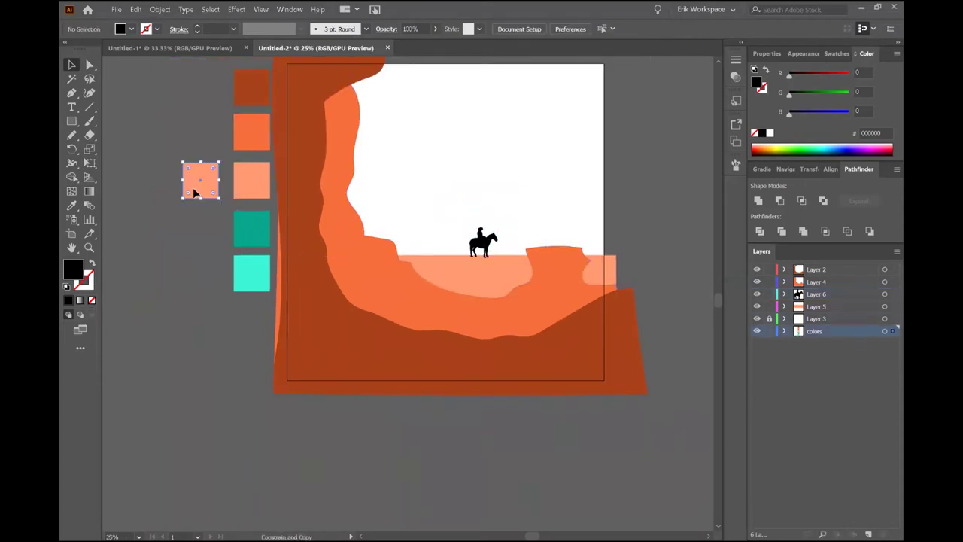
pyautogui.doubleClick(756, 81)
pyautogui.click(853, 123)
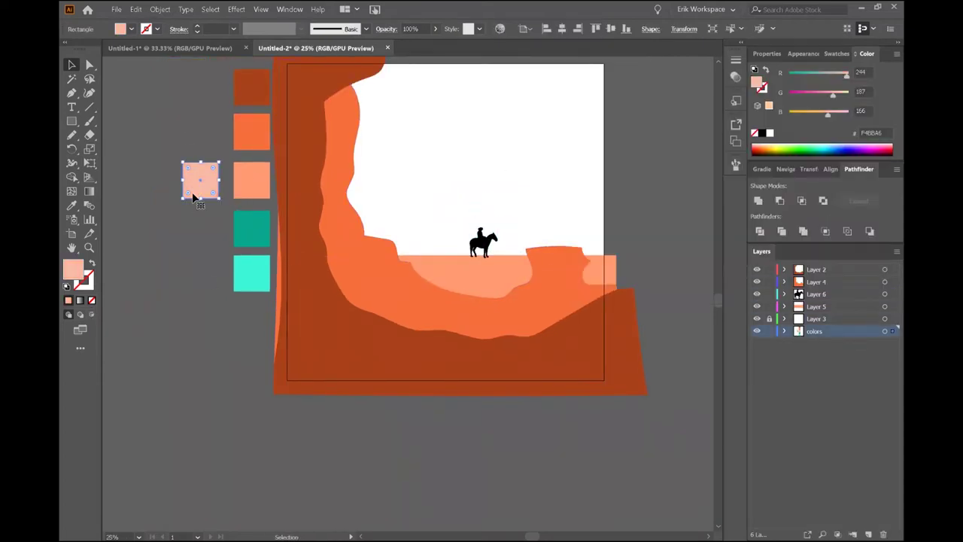
# On new Layer 7, draw a 1080 px peach square aligned over the artboard behind the canyon.
pyautogui.hotkey('ctrl', 'l')
pyautogui.press('m')
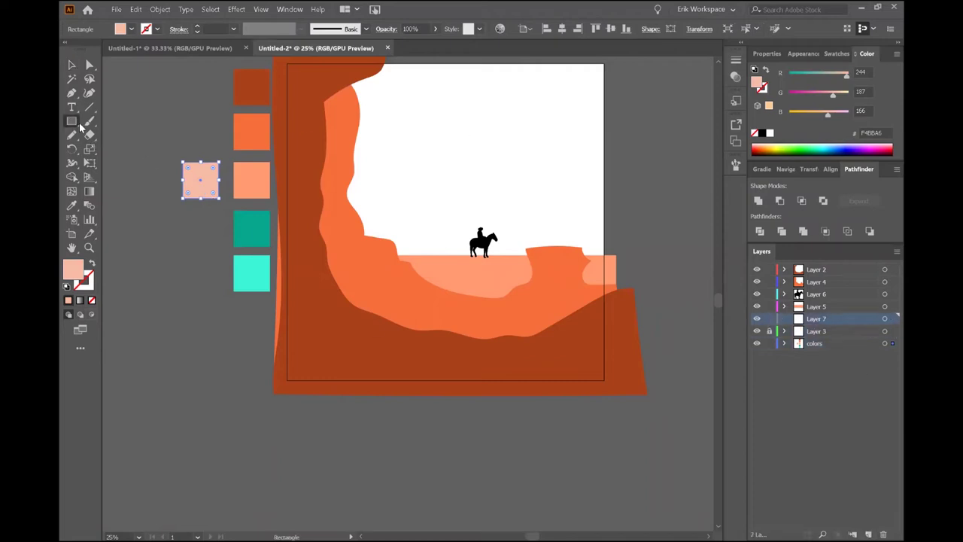
pyautogui.click(466, 284)
pyautogui.press('Tab')
pyautogui.write('1680')
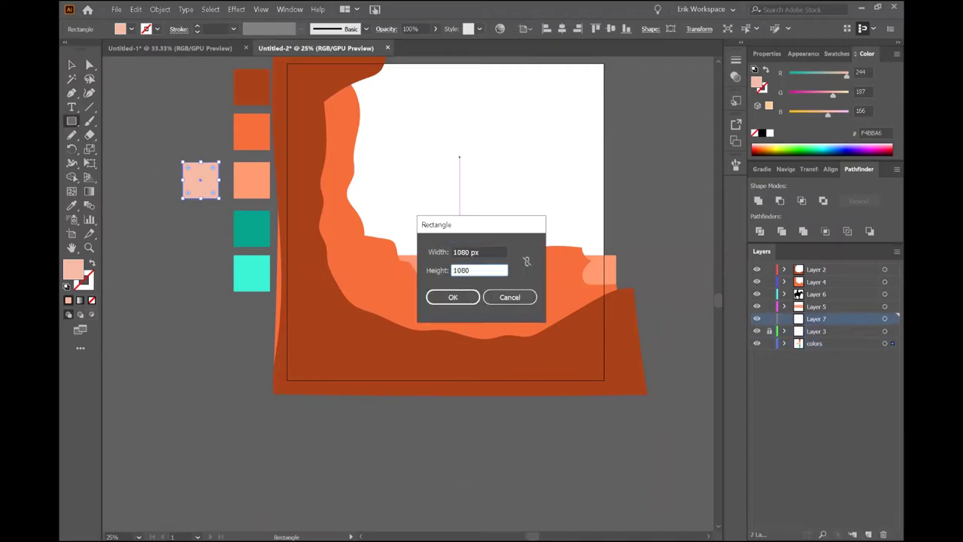
pyautogui.press('Return')
pyautogui.press('v')
pyautogui.moveTo(451, 316); pyautogui.dragTo(456, 224)
# Select the horse silhouette to check it, then deselect it.
pyautogui.click(483, 243)
pyautogui.scroll(3, 483, 242)
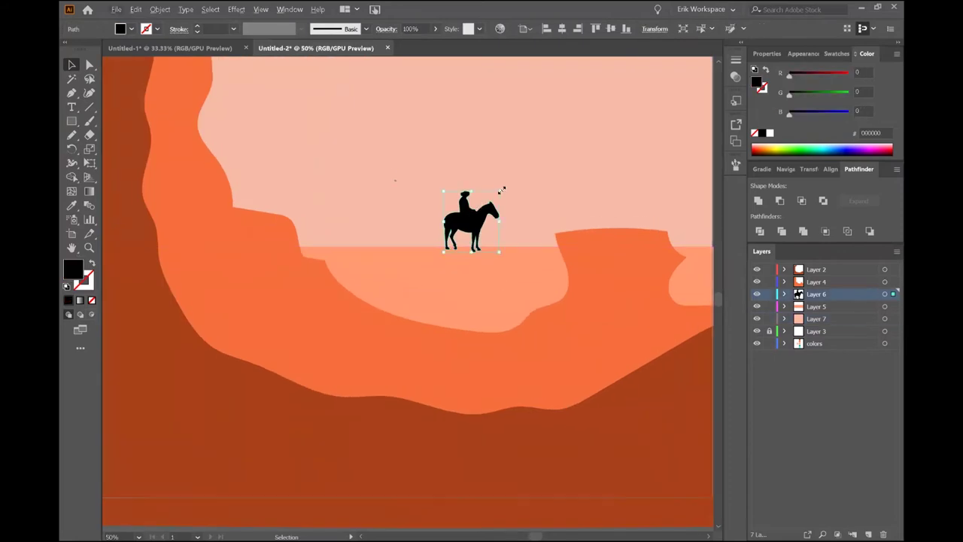
pyautogui.scroll(-5, 663, 247)
pyautogui.click(690, 263)
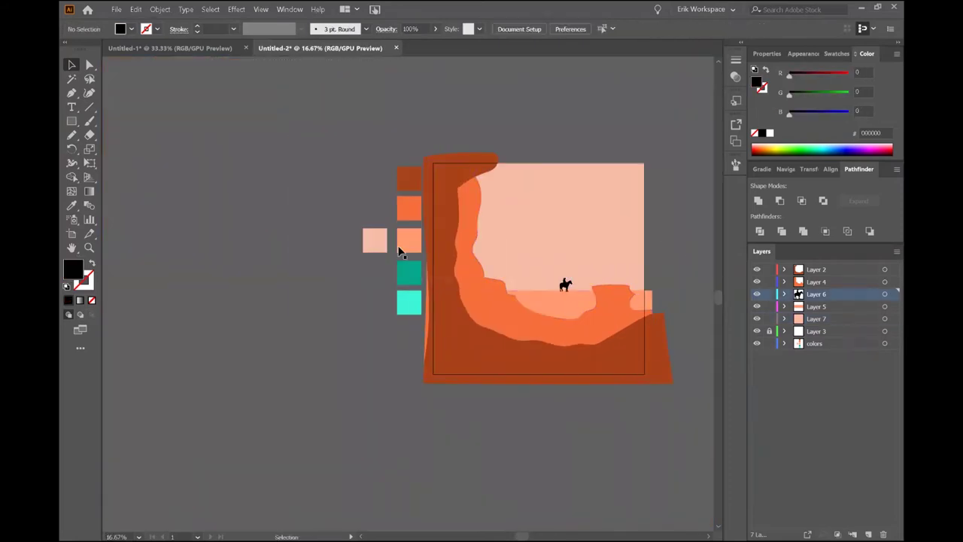
# Give the sky square a gradient fill with an orange left stop.
pyautogui.click(452, 246)
pyautogui.press('g')
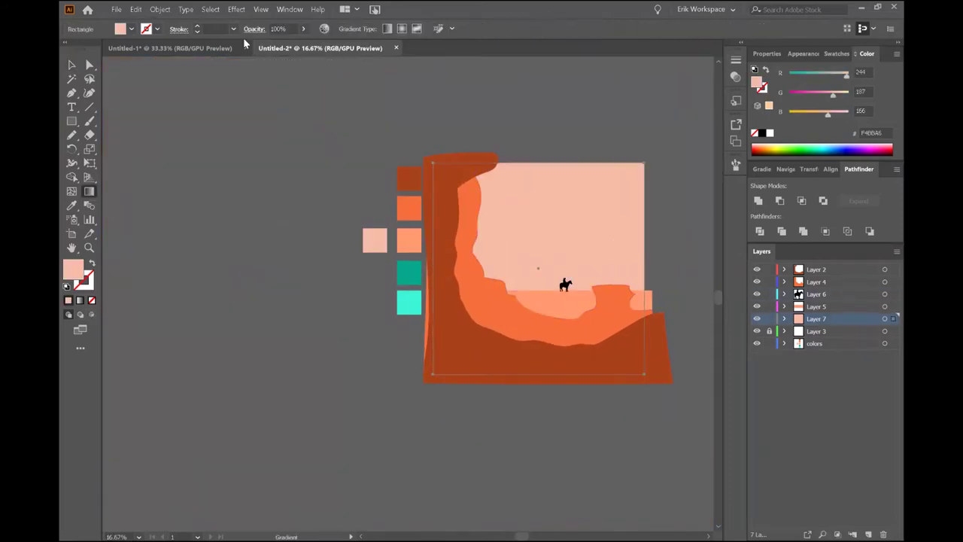
pyautogui.click(768, 168)
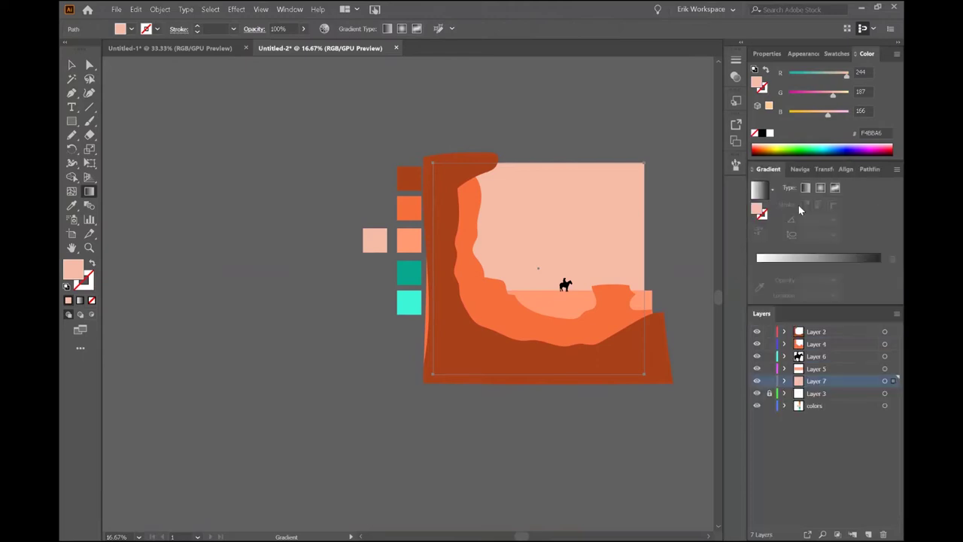
pyautogui.click(759, 191)
pyautogui.doubleClick(756, 265)
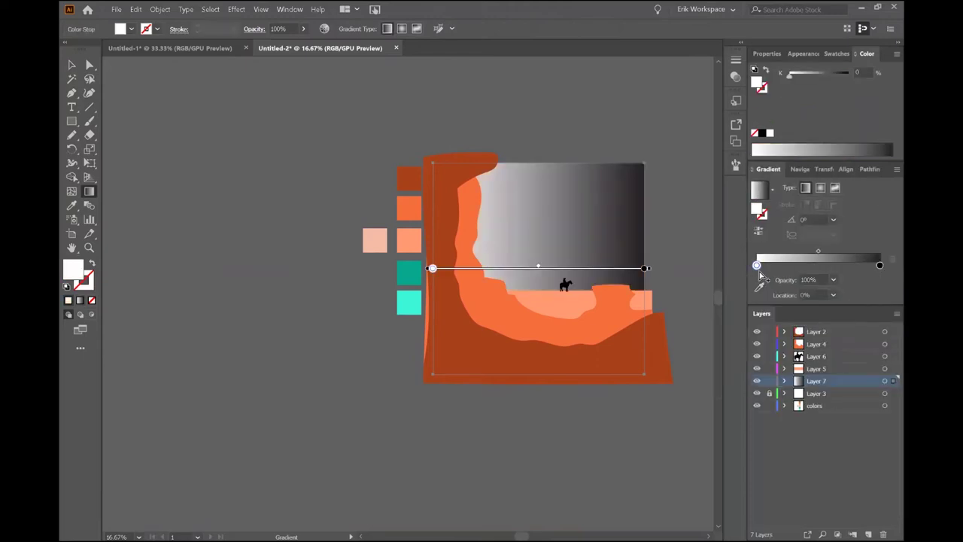
pyautogui.click(729, 327)
pyautogui.click(853, 303)
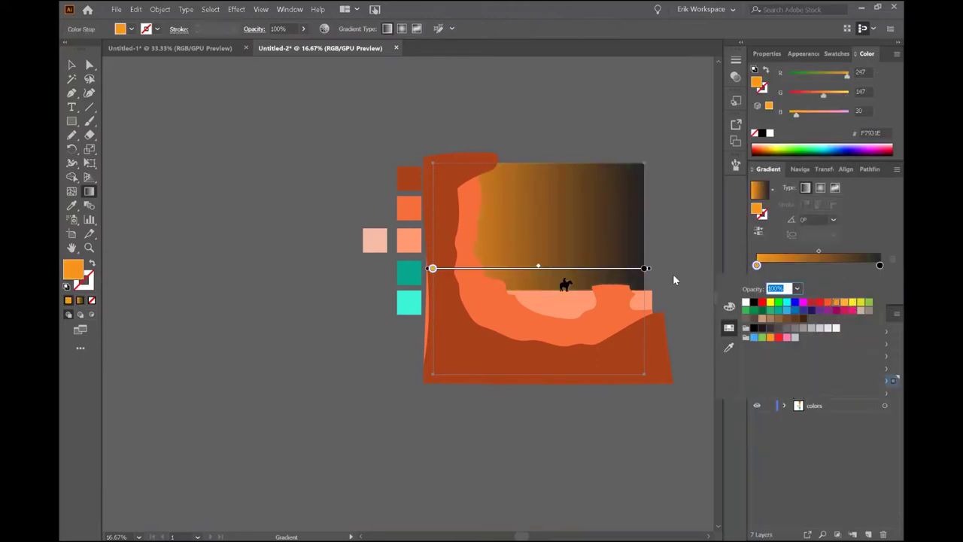
# Set the gradient's right stop to coral F1694F.
pyautogui.click(880, 265)
pyautogui.doubleClick(880, 266)
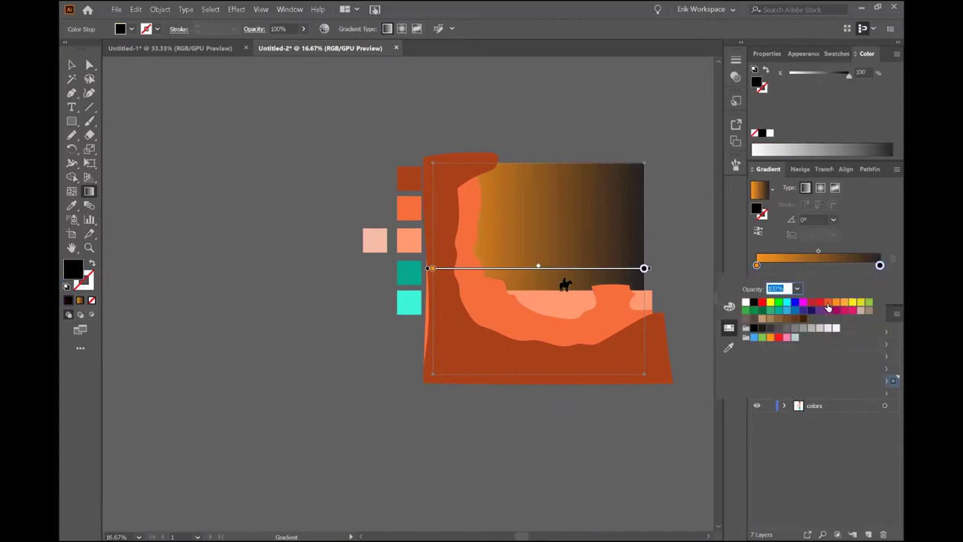
pyautogui.click(819, 301)
pyautogui.click(828, 301)
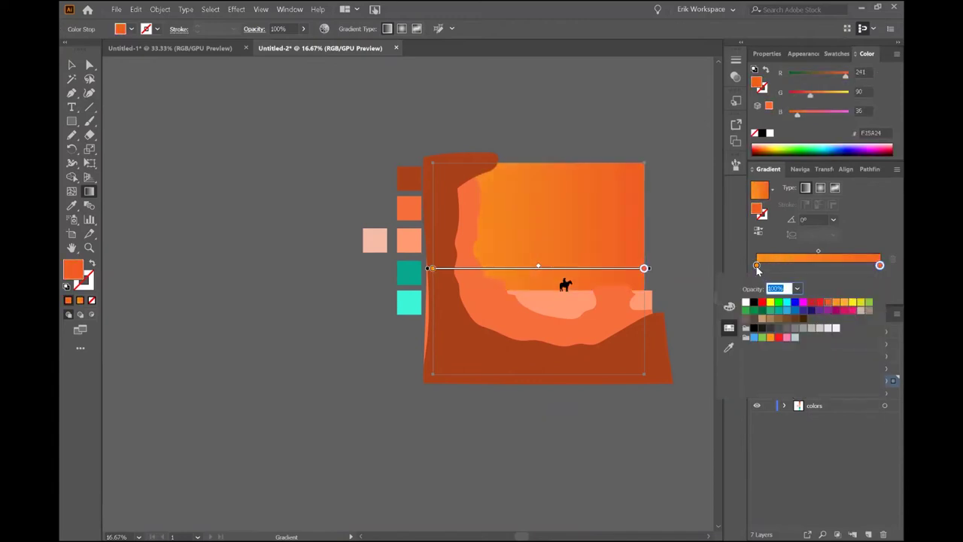
pyautogui.click(729, 306)
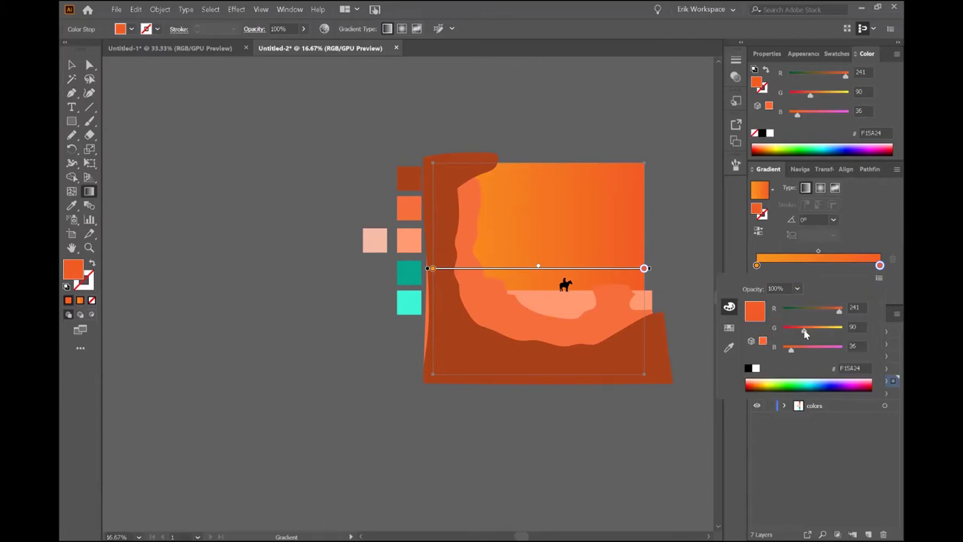
pyautogui.moveTo(805, 333); pyautogui.dragTo(801, 351)
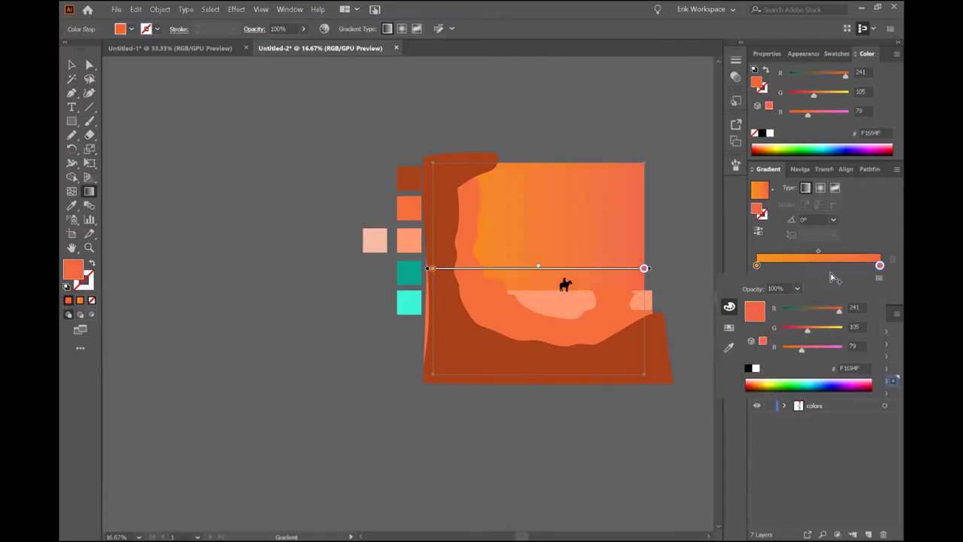
# Raise the right stop's G value to 132 for a more orange sky end, then deselect.
pyautogui.click(756, 265)
pyautogui.doubleClick(756, 265)
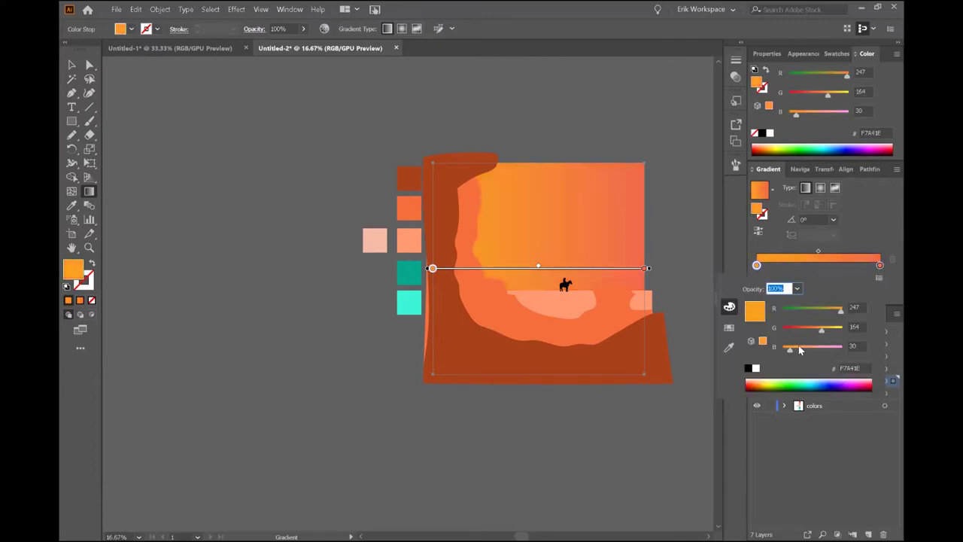
pyautogui.click(880, 265)
pyautogui.moveTo(826, 94); pyautogui.dragTo(820, 97)
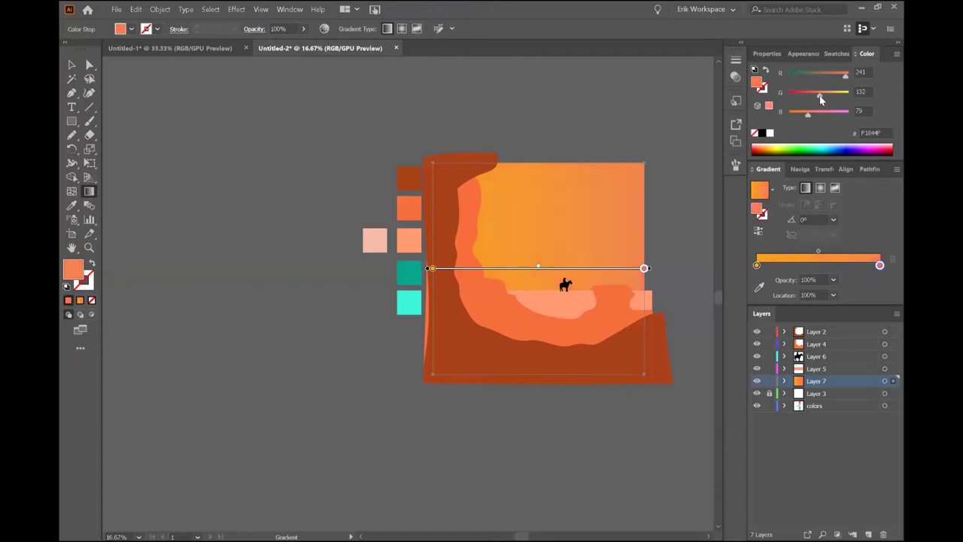
pyautogui.press('v')
pyautogui.click(680, 298)
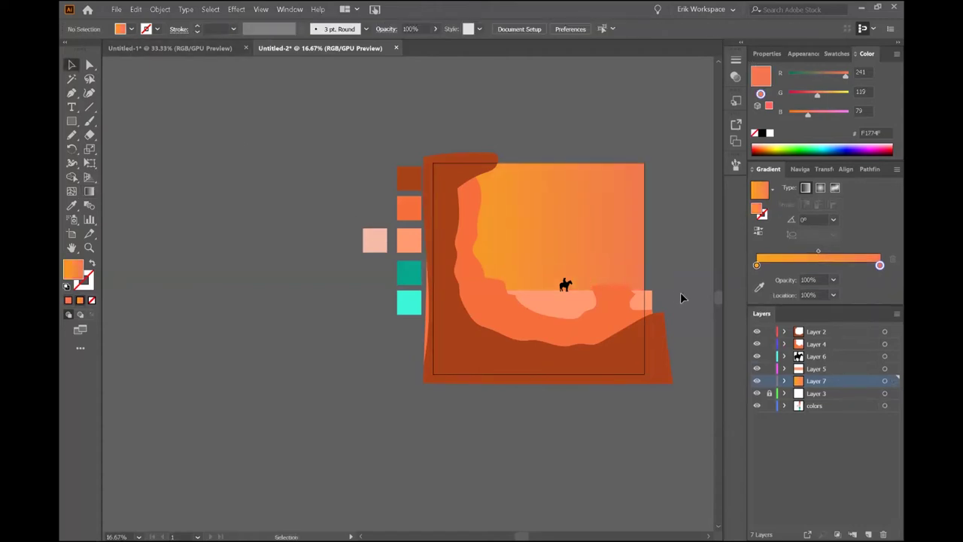
# On new Layer 8, pencil-draw a butte and mesa outline filled with the light pink swatch.
pyautogui.hotkey('ctrl', '+')
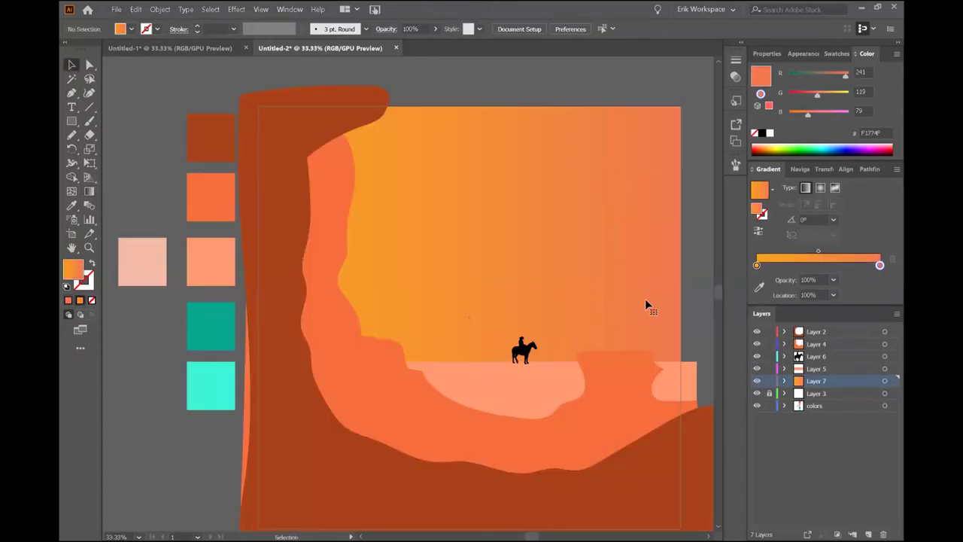
pyautogui.hotkey('ctrl', 'l')
pyautogui.press('n')
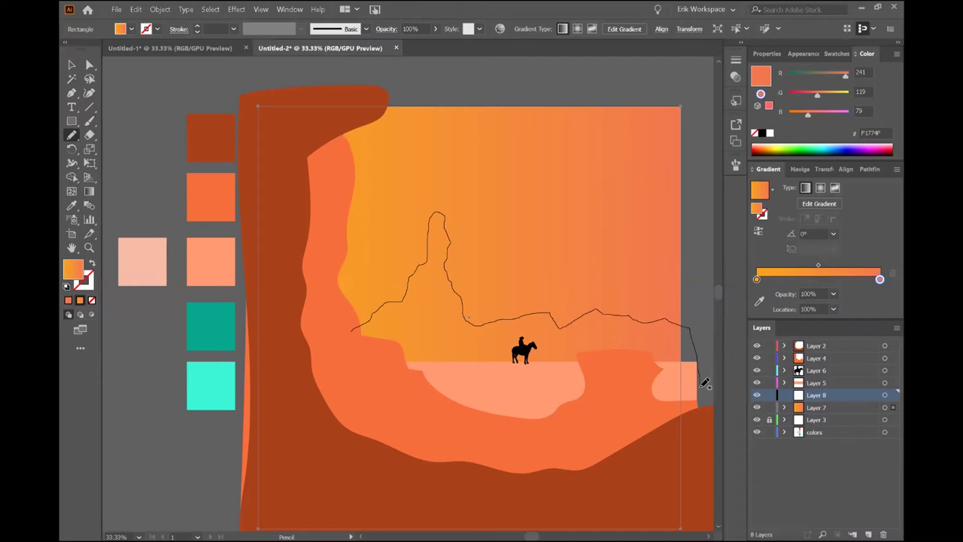
pyautogui.moveTo(705, 383); pyautogui.dragTo(353, 325)
pyautogui.press('i')
pyautogui.click(142, 261)
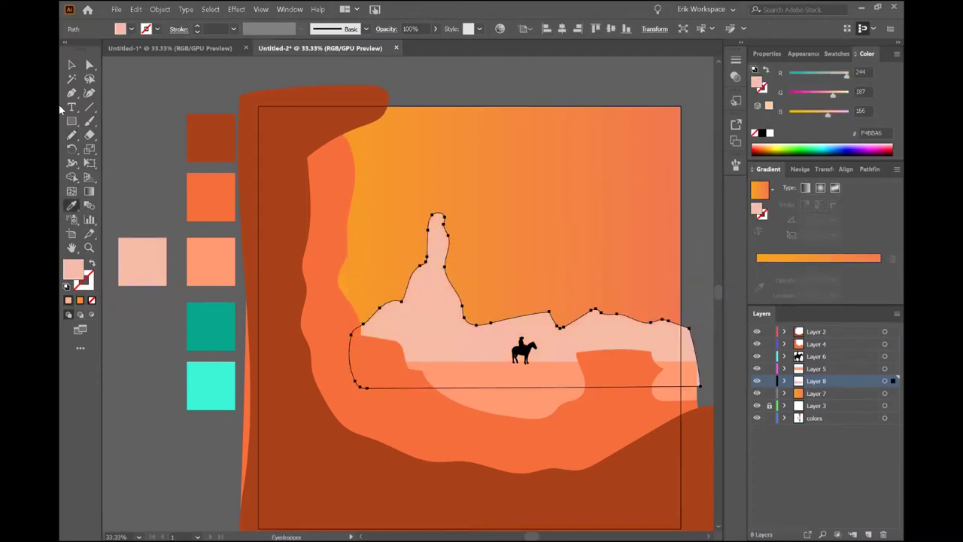
pyautogui.press('v')
pyautogui.hotkey('ctrl', 'shift', 'a')
pyautogui.hotkey('ctrl', '-')
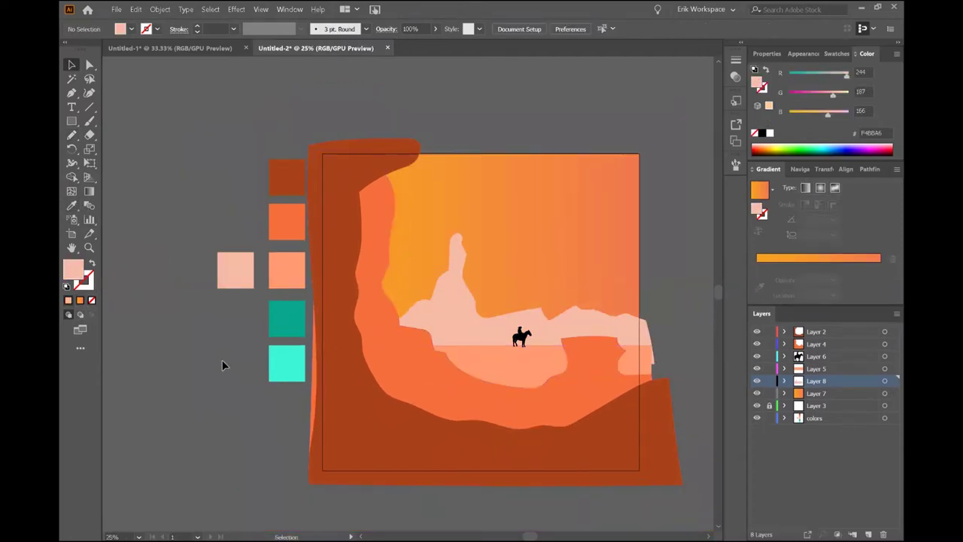
# Create a new darker brown swatch from a copy of the top brown swatch.
pyautogui.click(329, 384)
pyautogui.moveTo(287, 176); pyautogui.dragTo(287, 129)
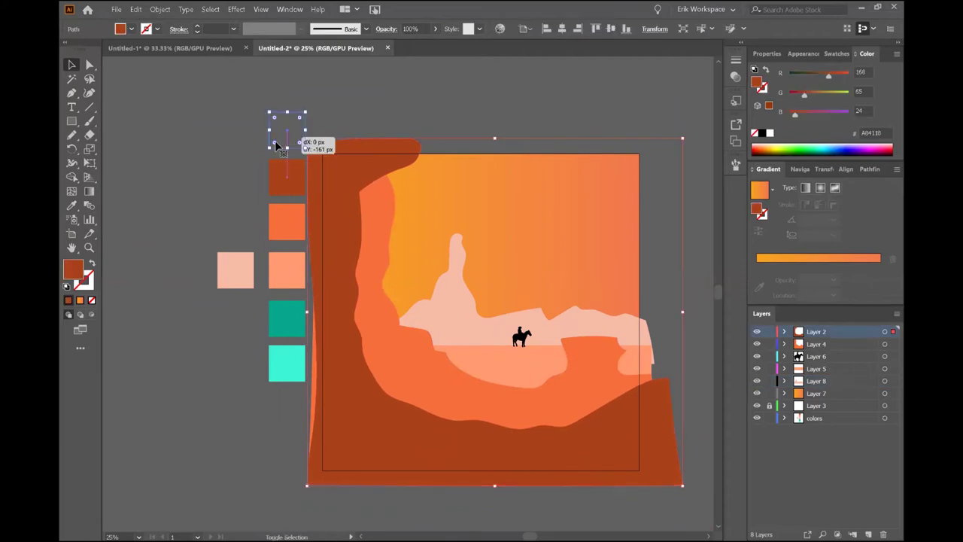
pyautogui.doubleClick(73, 269)
pyautogui.press('Return')
pyautogui.click(335, 301)
# Recolour the outer canyon wall dark brown and the middle wall rust brown.
pyautogui.press('i')
pyautogui.click(286, 130)
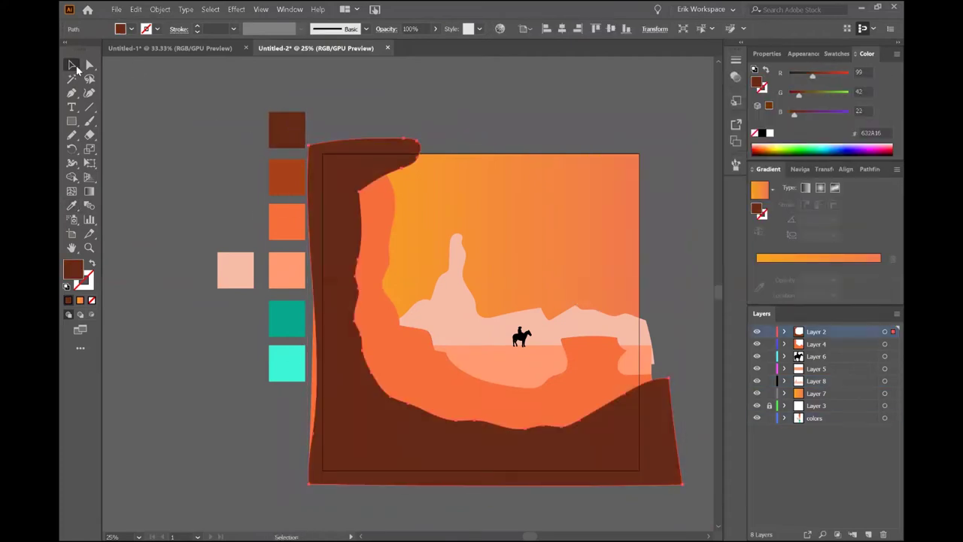
pyautogui.keyDown('ctrl'); pyautogui.click(391, 369); pyautogui.keyUp('ctrl')
pyautogui.click(287, 177)
# Recolour the salmon lower ledge orange and deselect it.
pyautogui.click(72, 66)
pyautogui.click(486, 387)
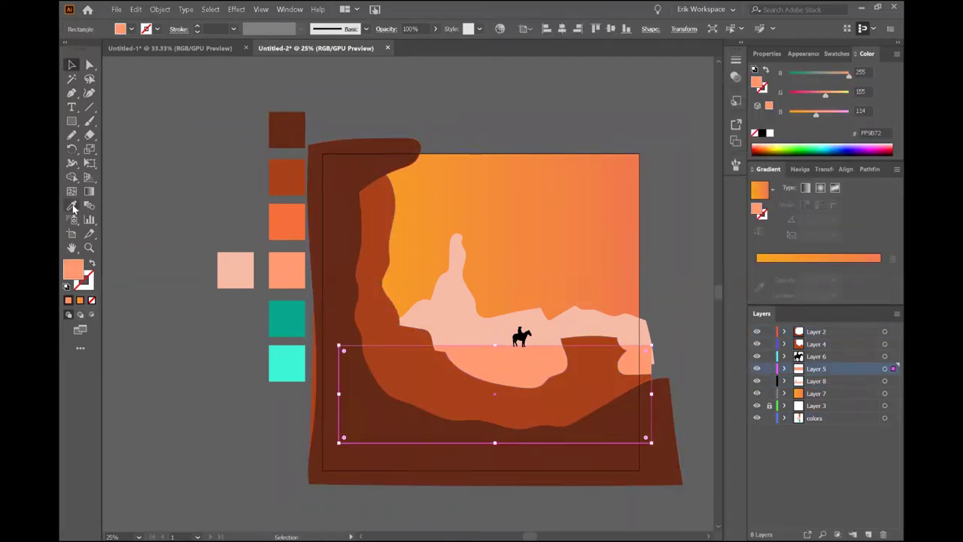
pyautogui.press('i')
pyautogui.click(287, 222)
pyautogui.press('v')
pyautogui.hotkey('ctrl', 'shift', 'a')
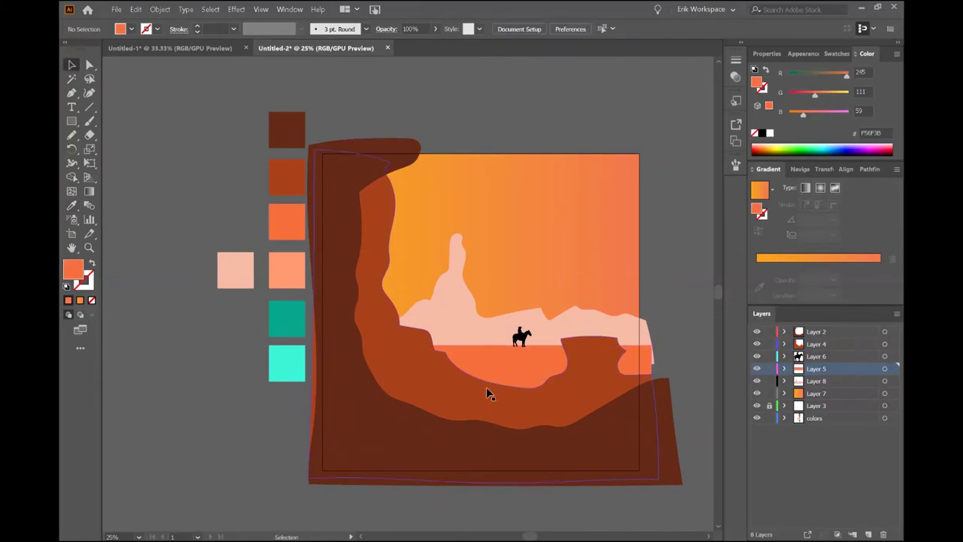
pyautogui.scroll(-2, 452, 376)
pyautogui.scroll(2, 527, 265)
# Recolour the pale pink butte with the peach swatch and deselect everything.
pyautogui.click(526, 266)
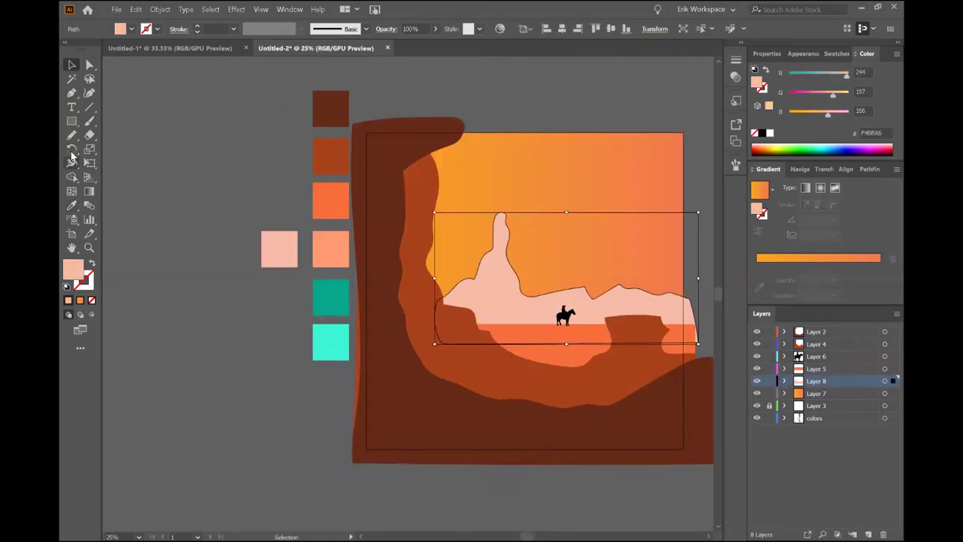
pyautogui.press('i')
pyautogui.click(330, 248)
pyautogui.press('v')
pyautogui.click(421, 344)
pyautogui.hotkey('ctrl', 'shift', 'a')
# Erase a cut through the horse, then a smaller cut along its belly.
pyautogui.scroll(3, 576, 319)
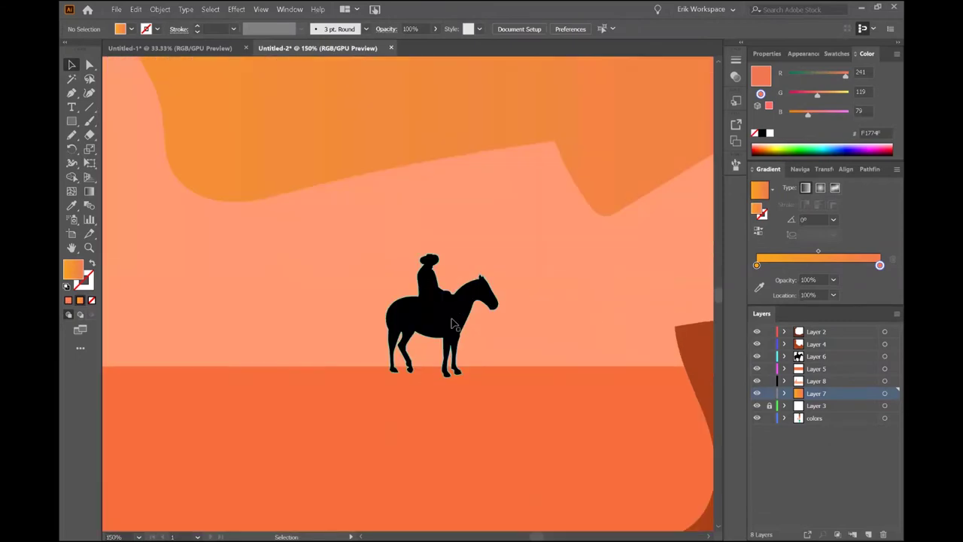
pyautogui.click(444, 323)
pyautogui.scroll(3, 422, 346)
pyautogui.hotkey('shift', 'e')
pyautogui.doubleClick(90, 137)
pyautogui.moveTo(385, 319); pyautogui.dragTo(446, 293)
pyautogui.click(543, 346)
pyautogui.moveTo(417, 252); pyautogui.dragTo(389, 169)
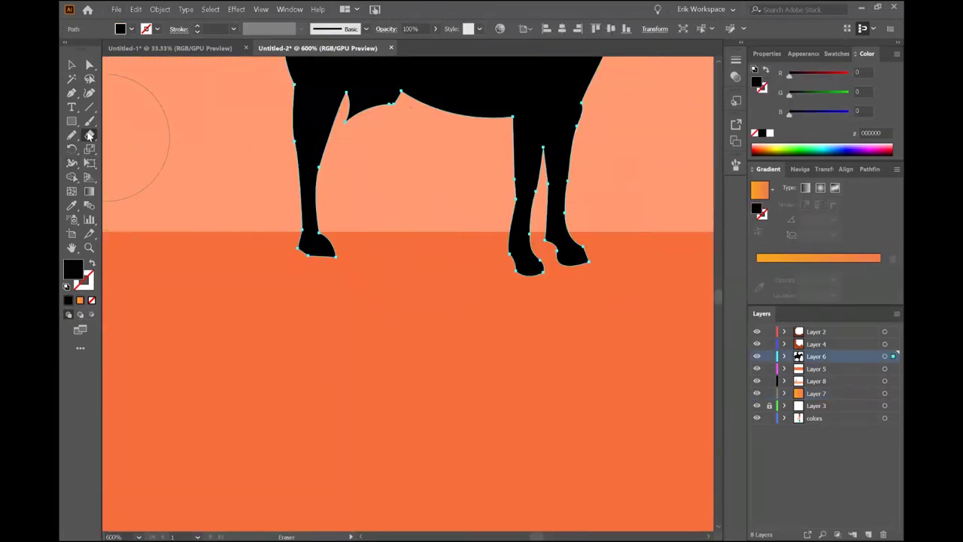
pyautogui.doubleClick(89, 136)
pyautogui.moveTo(382, 319); pyautogui.dragTo(376, 319)
pyautogui.click(554, 343)
pyautogui.moveTo(363, 105); pyautogui.dragTo(390, 105)
pyautogui.scroll(-2, 381, 163)
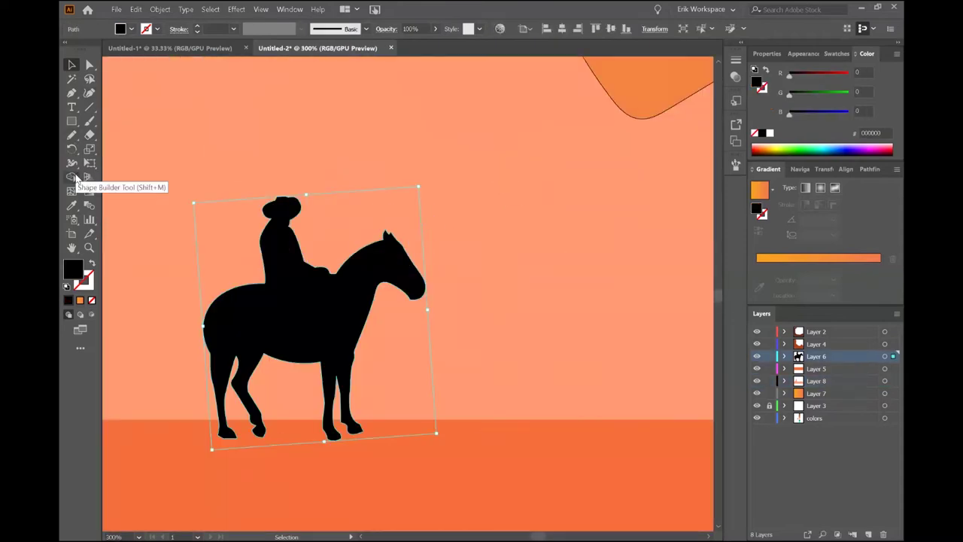
# Draw a dividing line across the horse's neck and split the horse with Pathfinder Divide.
pyautogui.click(89, 233)
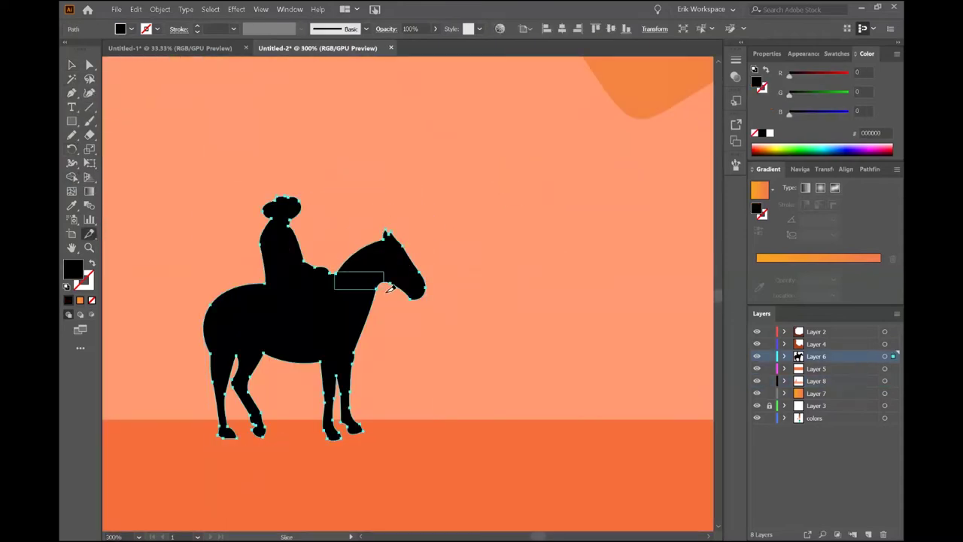
pyautogui.click(331, 256)
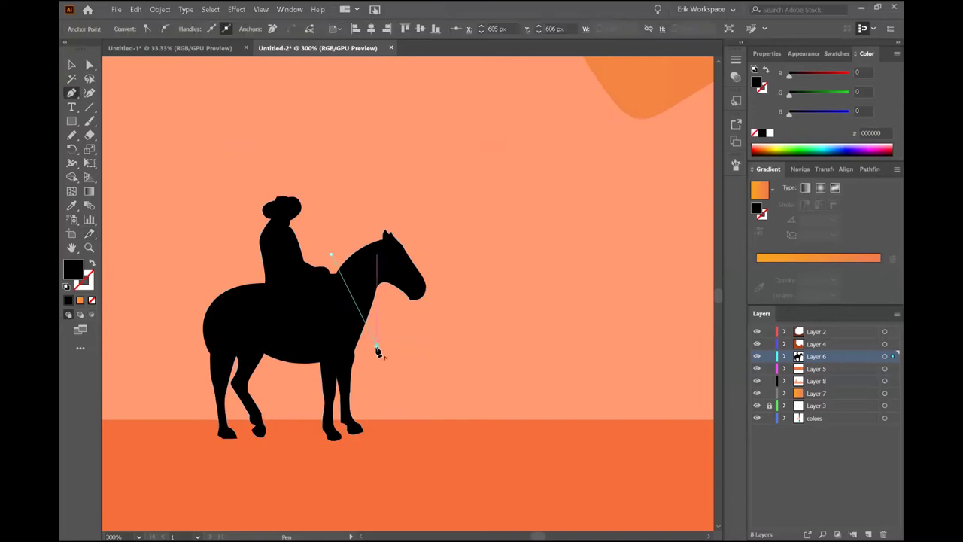
pyautogui.moveTo(201, 207); pyautogui.dragTo(376, 353)
pyautogui.click(859, 168)
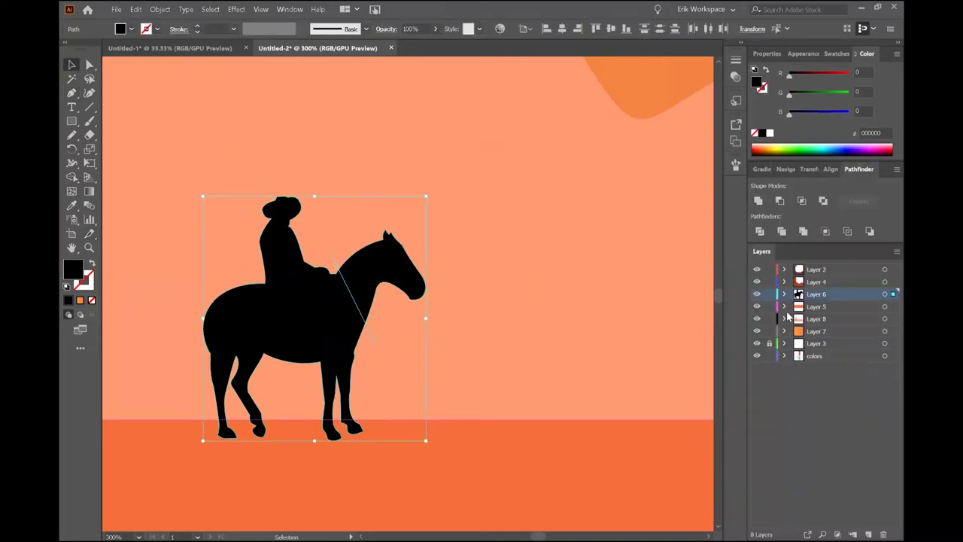
# Rotate the horse's head down and forward into place.
pyautogui.click(395, 267)
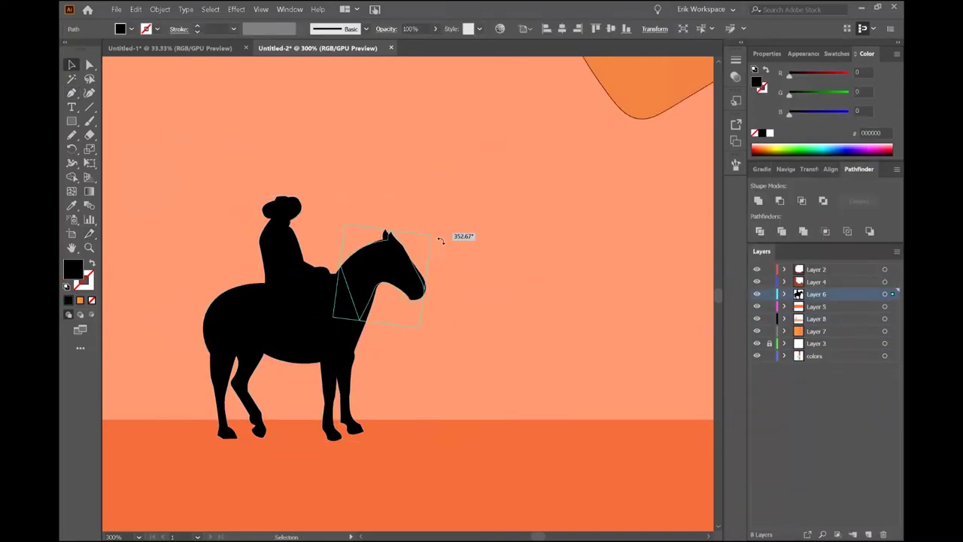
pyautogui.moveTo(441, 238); pyautogui.dragTo(452, 272)
pyautogui.moveTo(401, 303); pyautogui.dragTo(402, 305)
pyautogui.click(402, 304)
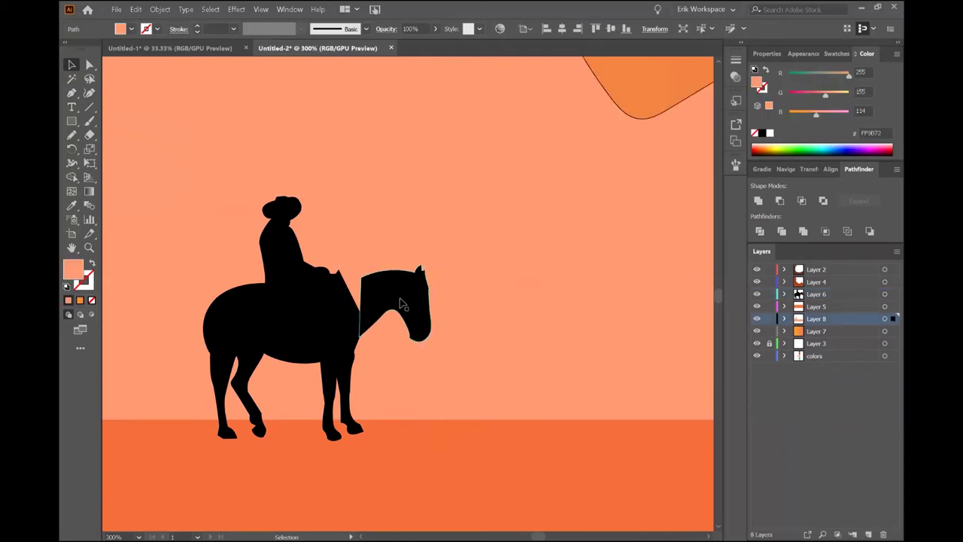
# Pen-draw a black wedge filling the gap at the horse's neck.
pyautogui.click(384, 320)
pyautogui.press('p')
pyautogui.click(401, 277)
pyautogui.click(364, 331)
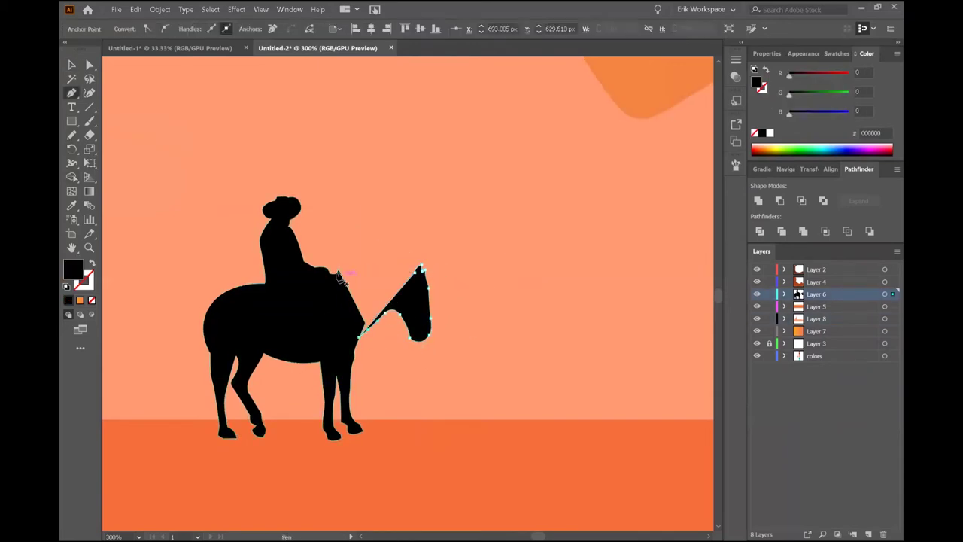
pyautogui.click(419, 272)
pyautogui.press('a')
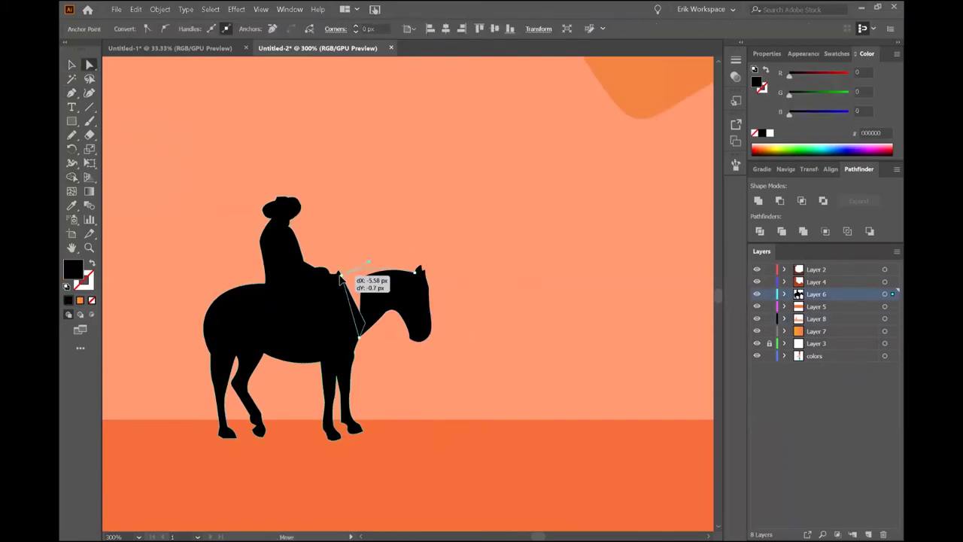
pyautogui.click(424, 403)
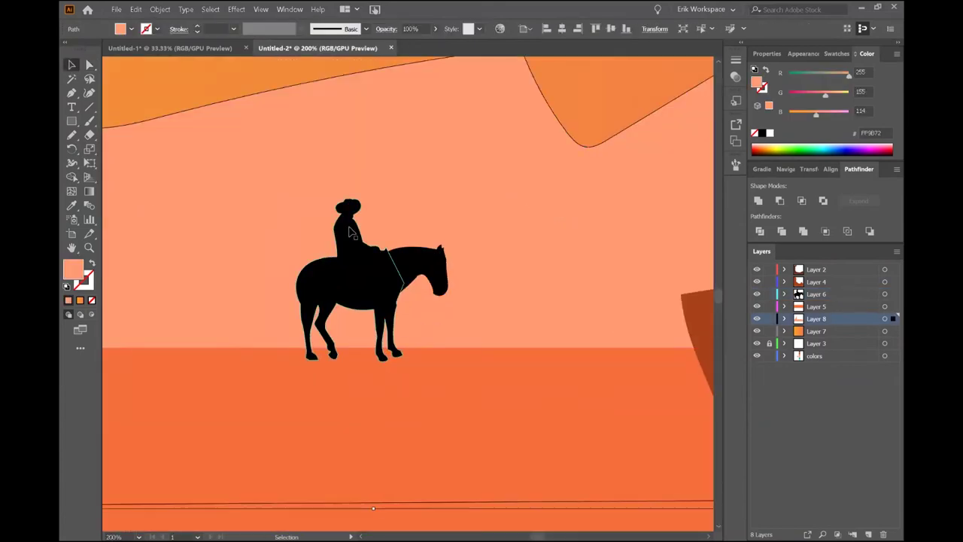
# Cut the rider along a curved line with Divide and ungroup the resulting pieces.
pyautogui.click(72, 65)
pyautogui.moveTo(337, 229); pyautogui.dragTo(173, 96)
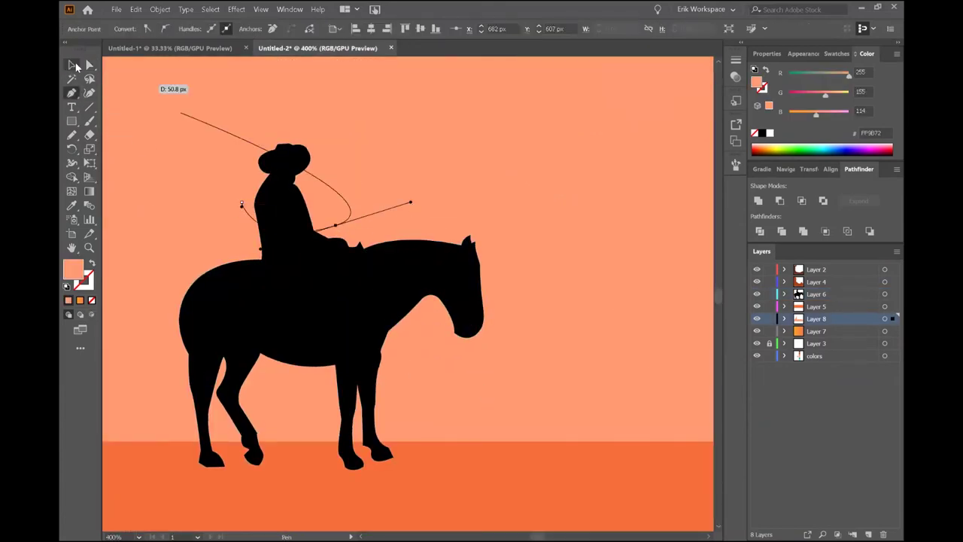
pyautogui.press('v')
pyautogui.click(263, 224)
pyautogui.click(764, 233)
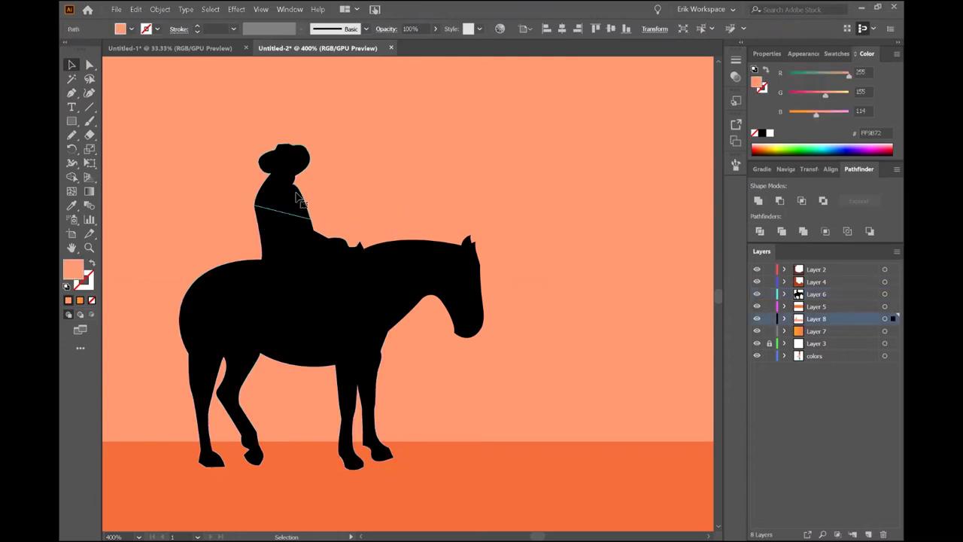
pyautogui.rightClick(285, 174)
pyautogui.click(333, 279)
# Select the rider's upper-body and saddle pieces and nudge the saddle's corner point.
pyautogui.click(298, 164)
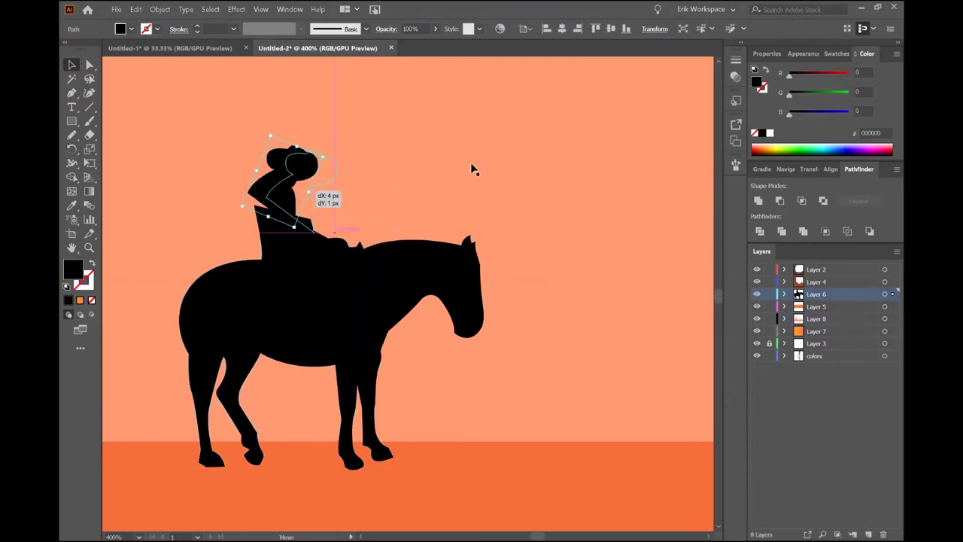
pyautogui.click(280, 209)
pyautogui.scroll(3, 254, 190)
pyautogui.press('a')
pyautogui.click(234, 234)
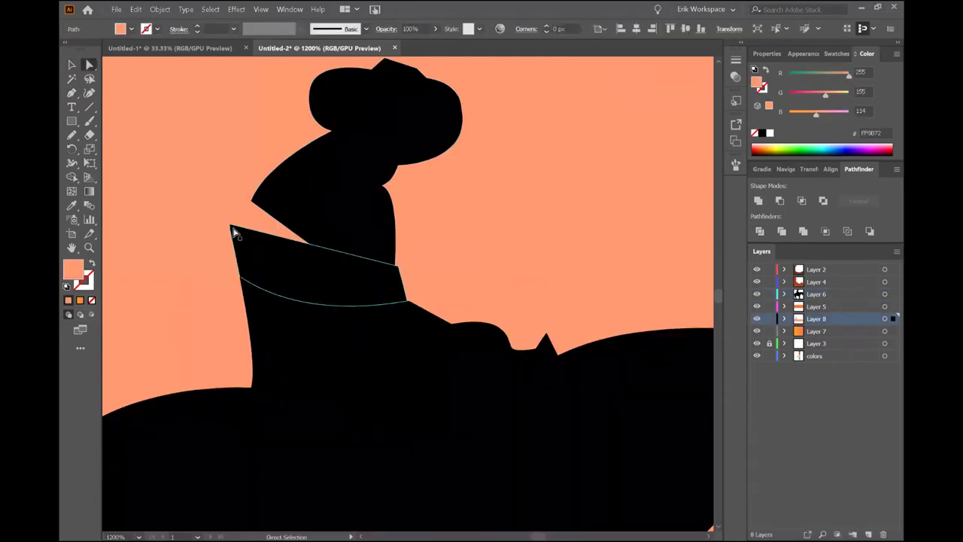
pyautogui.moveTo(252, 203); pyautogui.dragTo(253, 203)
pyautogui.click(290, 9)
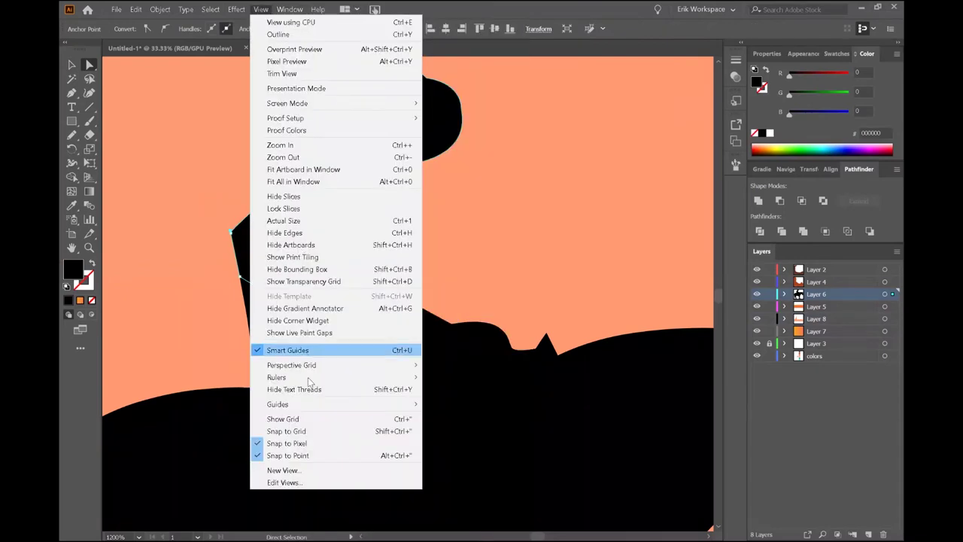
pyautogui.click(301, 447)
# Align another saddle anchor with the rider's edge, checking the whole horse.
pyautogui.scroll(5, 231, 235)
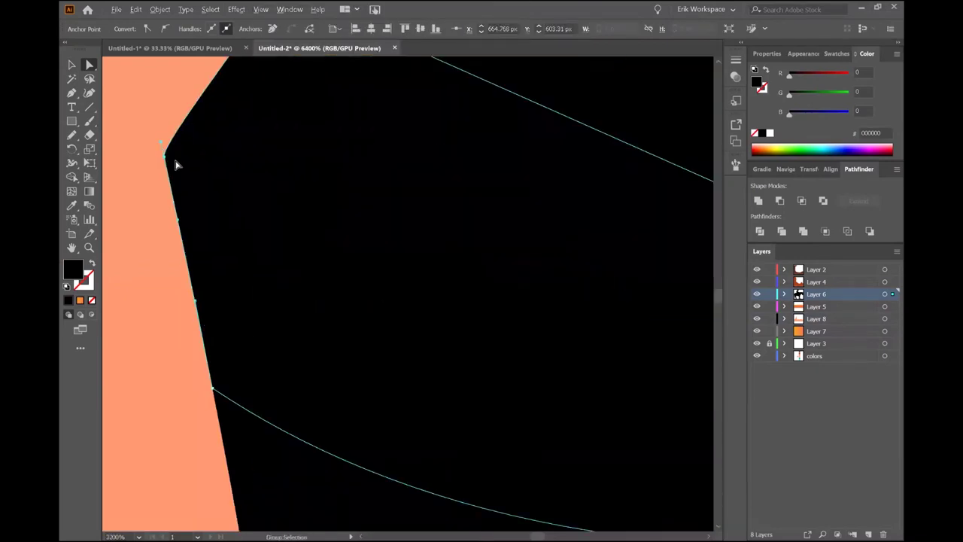
pyautogui.hotkey('ctrl', '0')
pyautogui.scroll(5, 354, 236)
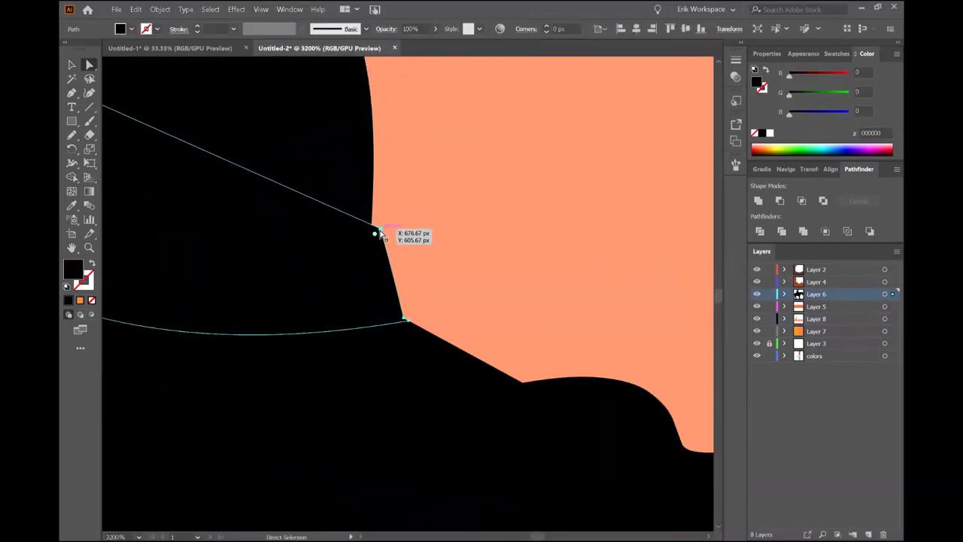
pyautogui.hotkey('ctrl', '0')
pyautogui.scroll(5, 293, 260)
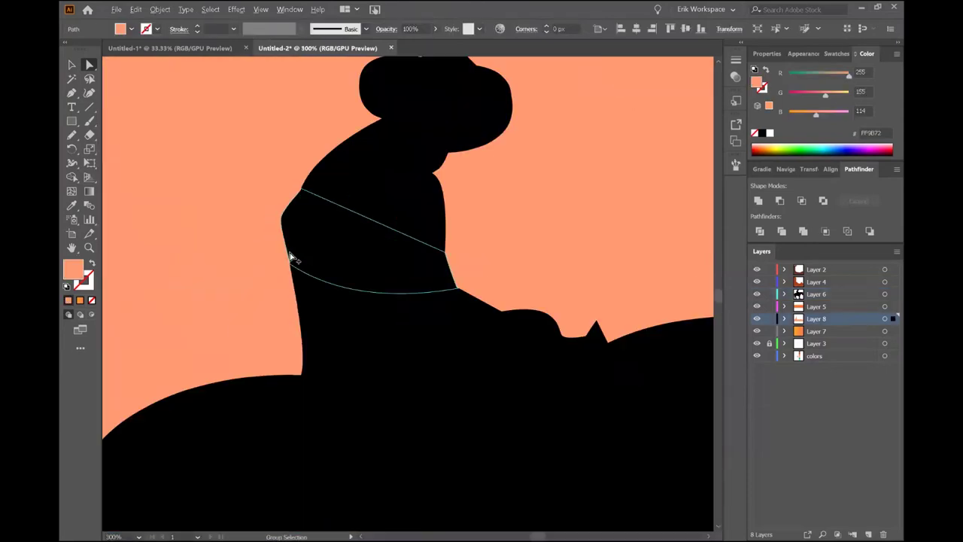
pyautogui.click(301, 193)
pyautogui.scroll(3, 301, 194)
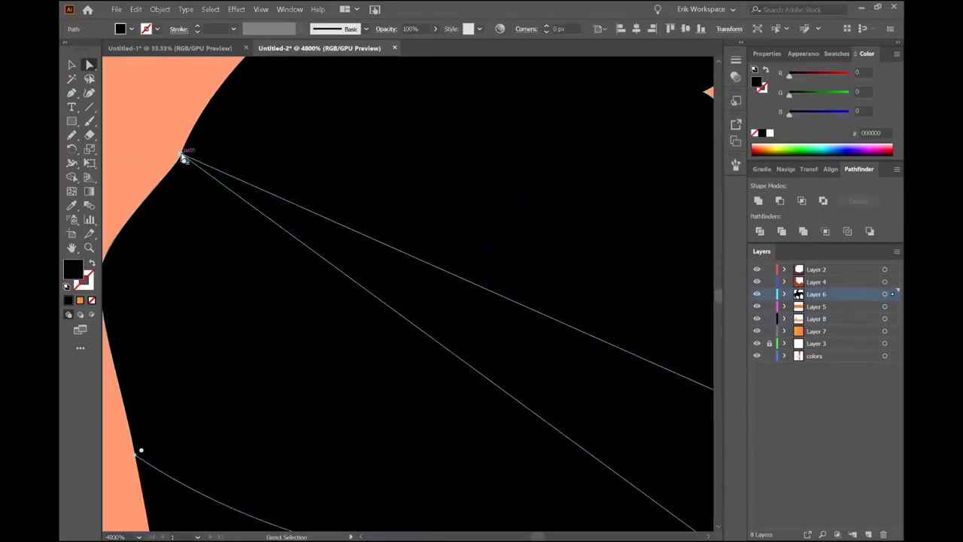
pyautogui.moveTo(182, 155); pyautogui.dragTo(194, 136)
pyautogui.scroll(-3, 194, 135)
pyautogui.scroll(-3, 276, 267)
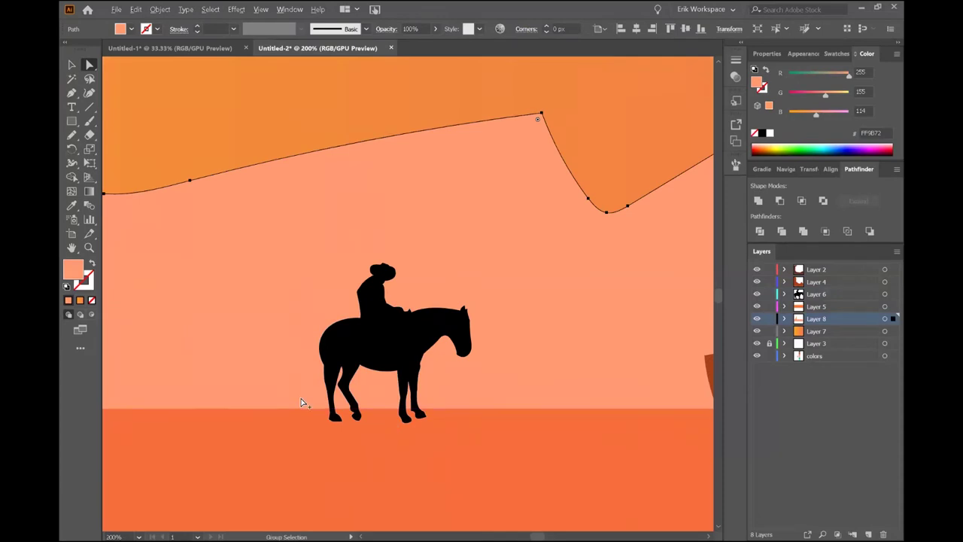
pyautogui.scroll(5, 361, 316)
# Merge the rider and horse into one shape with the Shape Builder.
pyautogui.click(225, 350)
pyautogui.scroll(3, 226, 349)
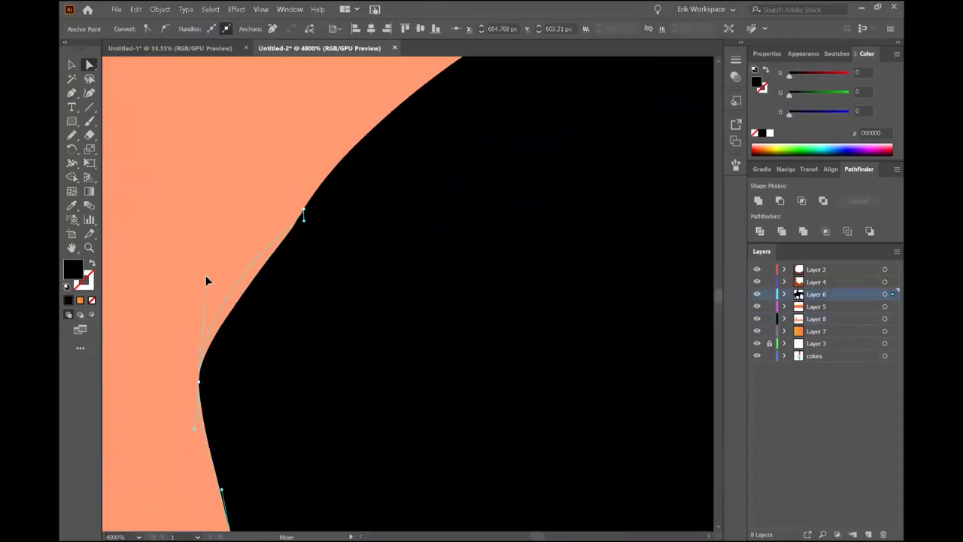
pyautogui.scroll(-6, 207, 280)
pyautogui.scroll(-5, 485, 414)
pyautogui.scroll(-4, 368, 208)
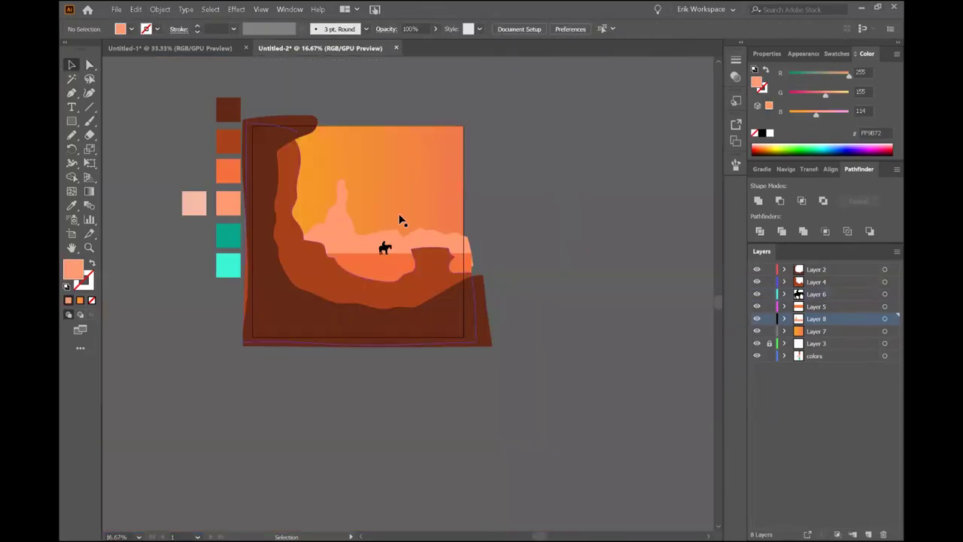
pyautogui.scroll(5, 400, 219)
pyautogui.click(444, 350)
pyautogui.scroll(3, 364, 267)
pyautogui.hotkey('shift', 'm')
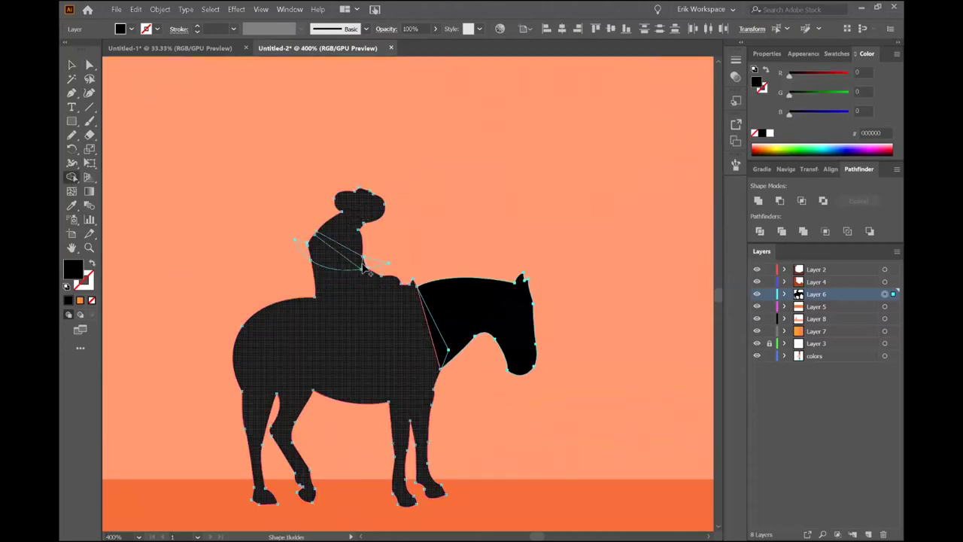
pyautogui.moveTo(363, 267); pyautogui.dragTo(306, 256)
# Return to the Selection tool and deselect the merged black silhouette.
pyautogui.press('v')
pyautogui.scroll(-3, 245, 231)
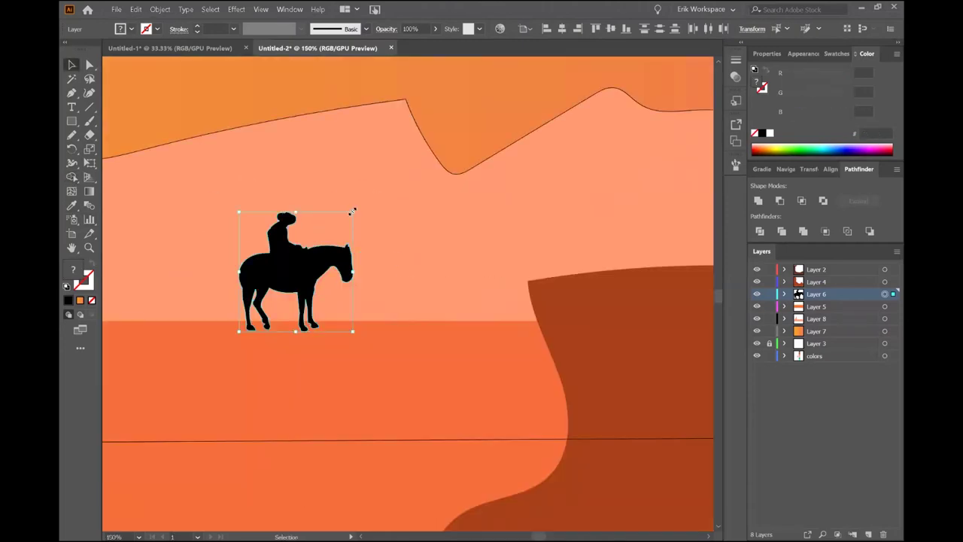
pyautogui.scroll(-2, 339, 256)
pyautogui.scroll(-3, 466, 278)
pyautogui.hotkey('ctrl', 'shift', 'a')
pyautogui.scroll(5, 465, 278)
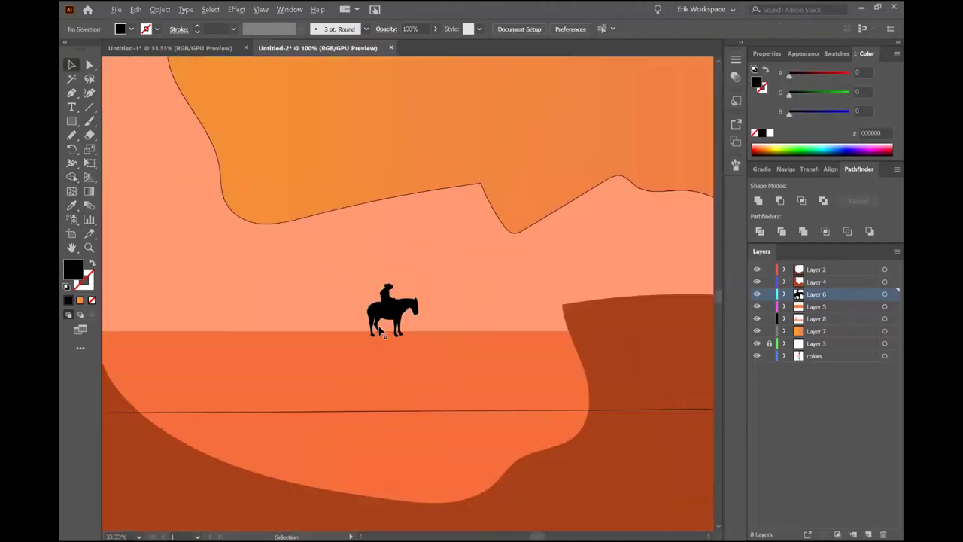
pyautogui.scroll(2, 421, 316)
pyautogui.scroll(-6, 614, 243)
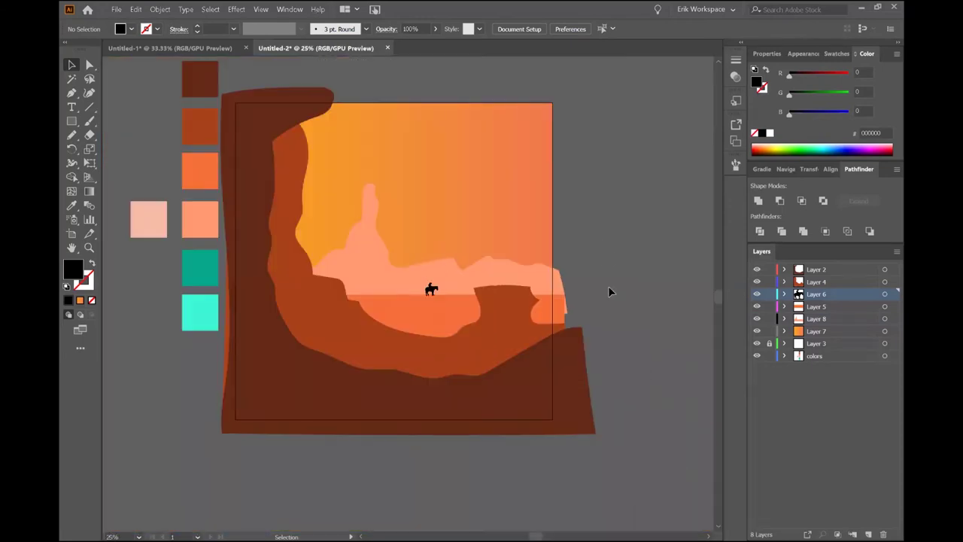
# Pencil a freehand loop over the right side of the tall spire.
pyautogui.click(411, 374)
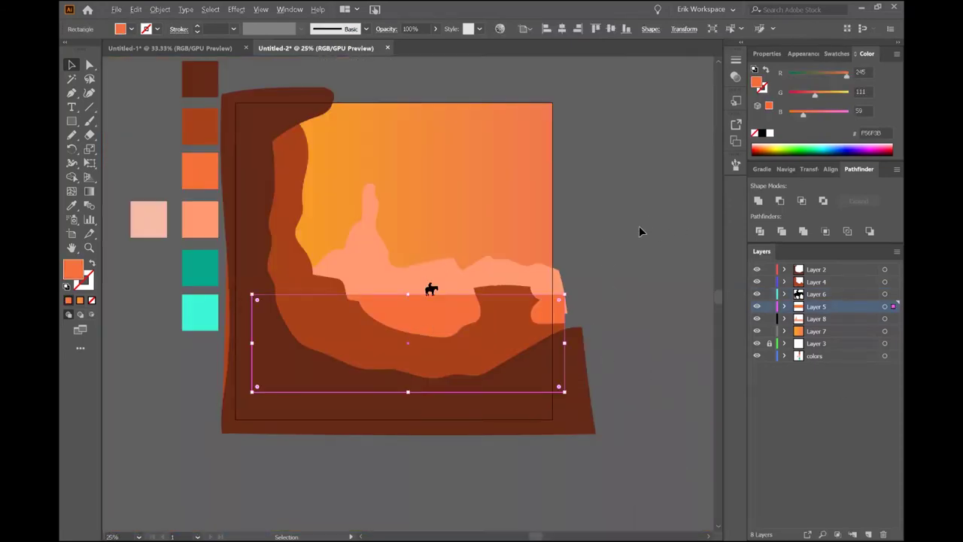
pyautogui.scroll(1, 639, 231)
pyautogui.click(279, 269)
pyautogui.click(71, 136)
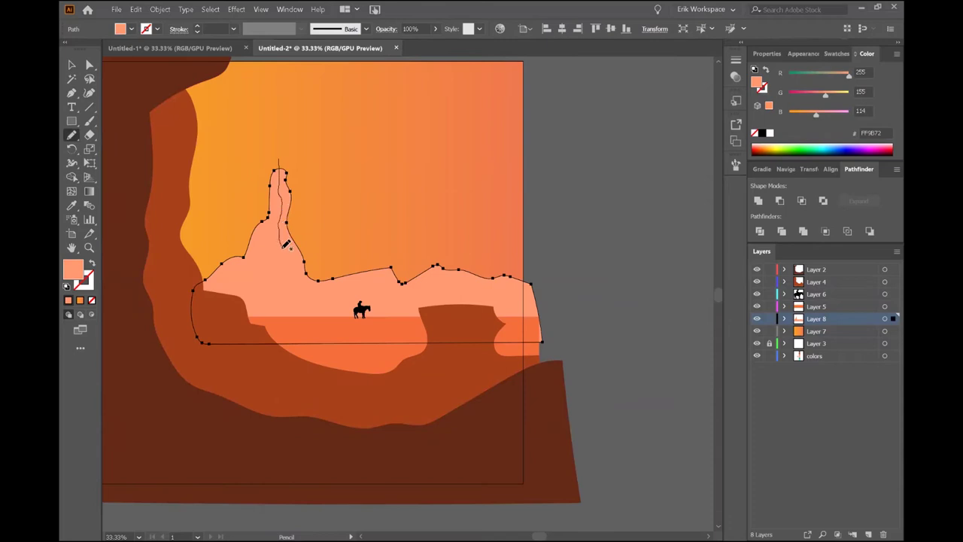
pyautogui.moveTo(284, 154); pyautogui.dragTo(280, 160)
pyautogui.press('v')
# Divide the mesa along the loop, ungroup, and fill the spire side darker salmon.
pyautogui.keyDown('shift'); pyautogui.click(319, 312); pyautogui.keyUp('shift')
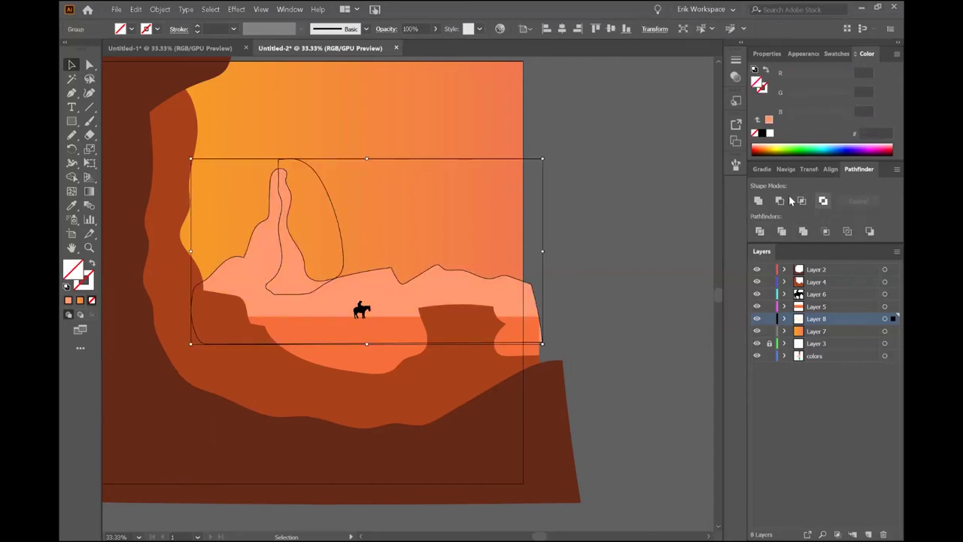
pyautogui.click(315, 271)
pyautogui.rightClick(314, 271)
pyautogui.click(342, 348)
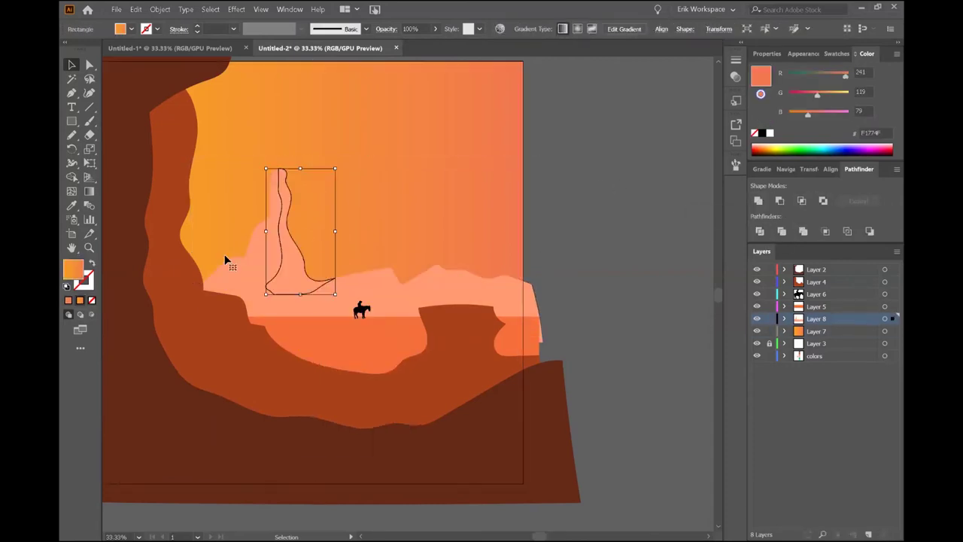
pyautogui.hscroll(-3, 225, 262)
pyautogui.doubleClick(73, 268)
pyautogui.click(851, 124)
# Lock the sky layer and make the mesa layer active.
pyautogui.hscroll(-3, 527, 249)
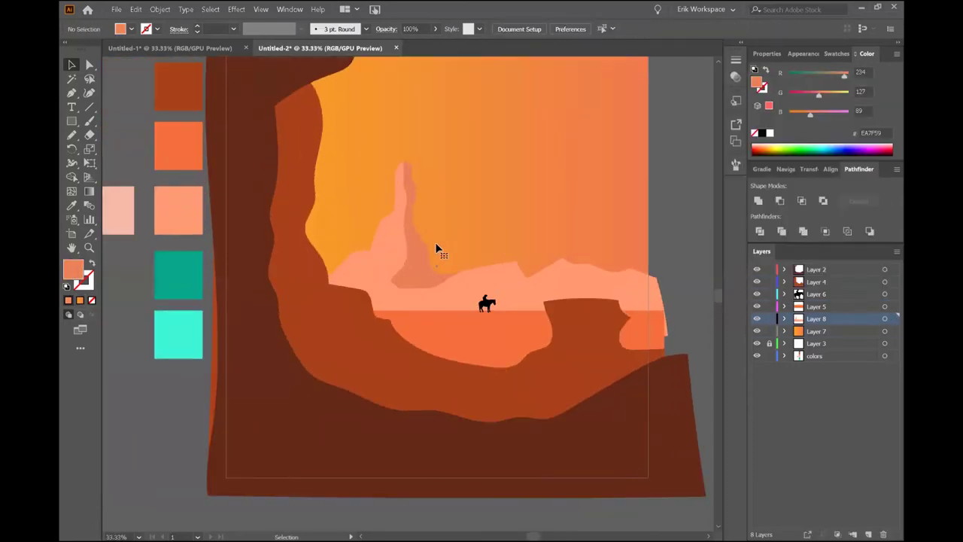
pyautogui.click(445, 241)
pyautogui.click(768, 332)
pyautogui.click(410, 225)
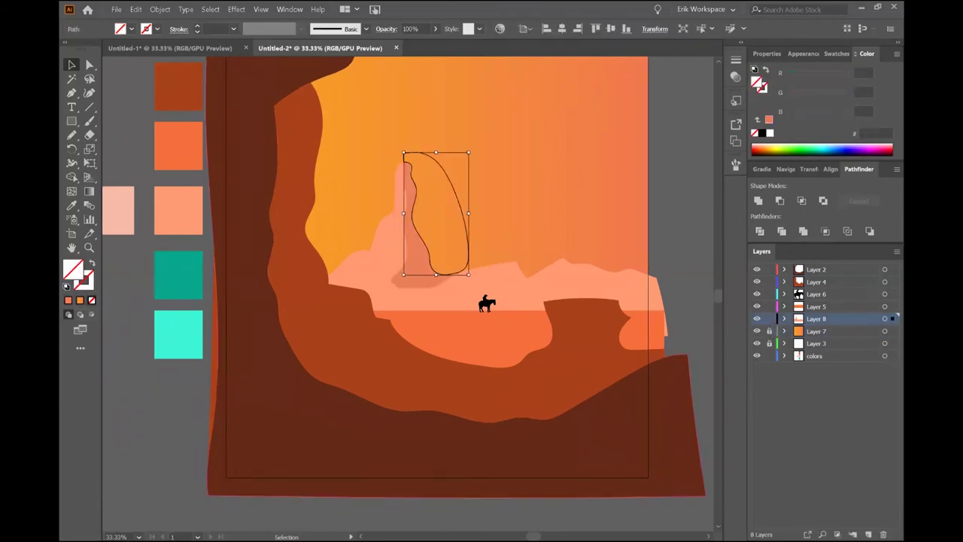
# Show the Navigator panel from the Window menu.
pyautogui.click(289, 9)
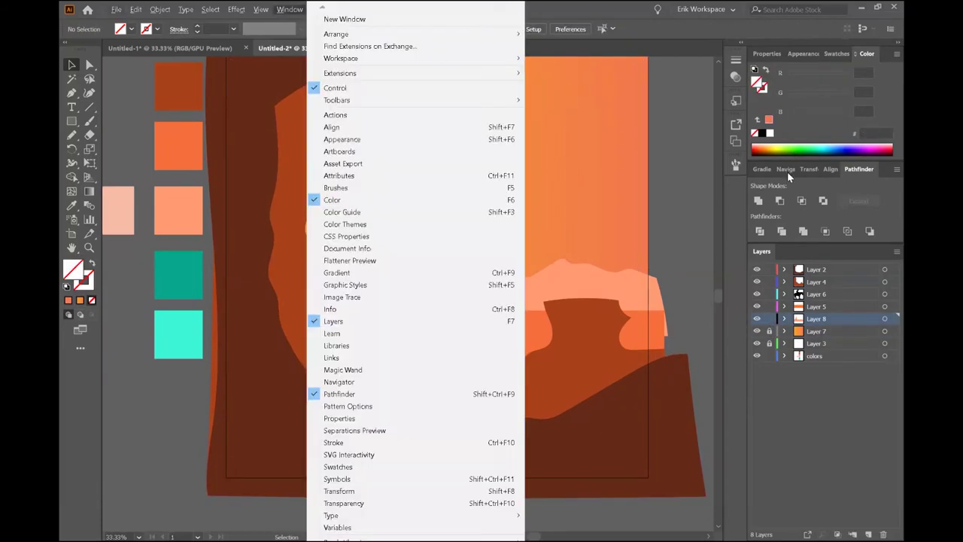
pyautogui.click(316, 376)
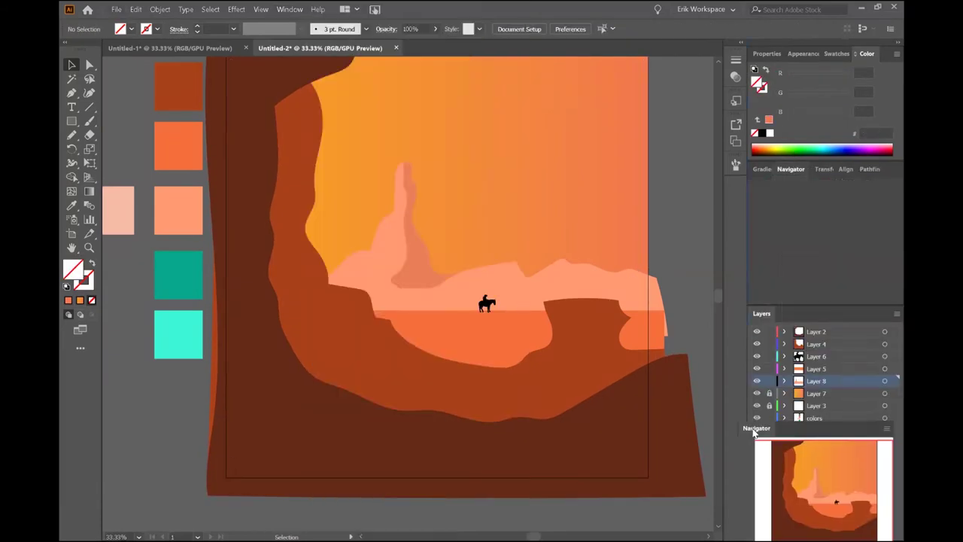
pyautogui.scroll(2, 444, 241)
# Pencil a loop over the central mesa ridge, Divide the mesa and ungroup.
pyautogui.click(452, 263)
pyautogui.press('n')
pyautogui.hscroll(2, 496, 286)
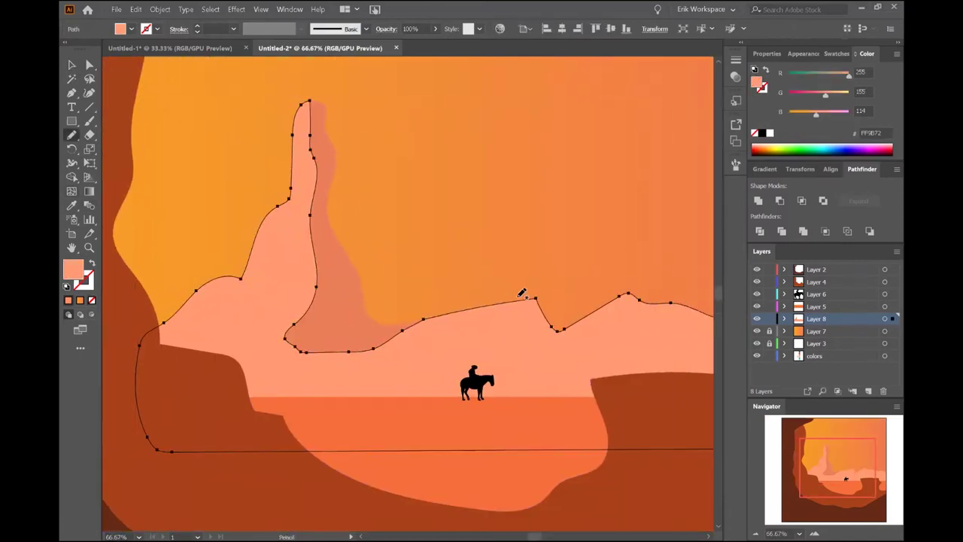
pyautogui.moveTo(518, 294); pyautogui.dragTo(517, 294)
pyautogui.press('v')
pyautogui.keyDown('shift'); pyautogui.click(438, 348); pyautogui.keyUp('shift')
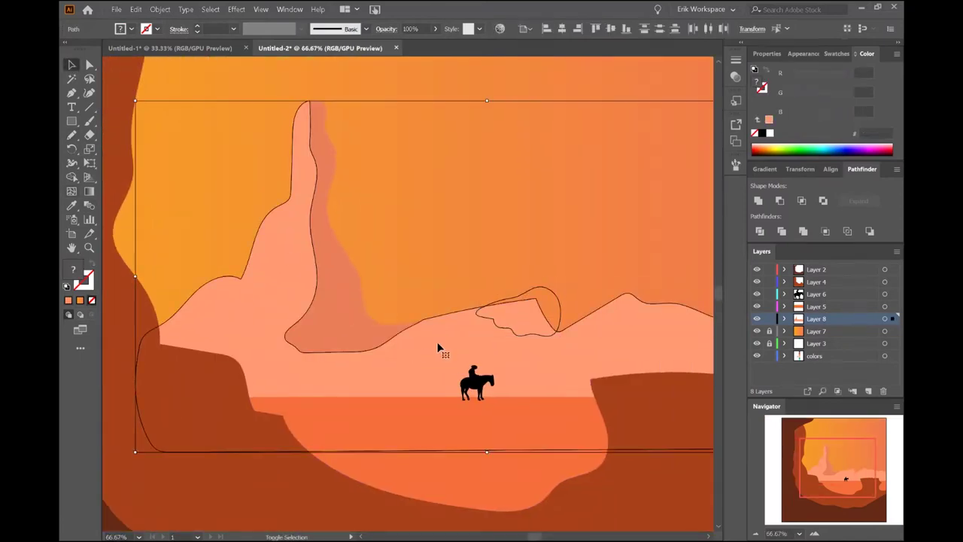
pyautogui.click(759, 231)
pyautogui.rightClick(525, 310)
pyautogui.click(570, 395)
# Eyedropper the spire's darker salmon onto the cut ridge piece.
pyautogui.click(519, 316)
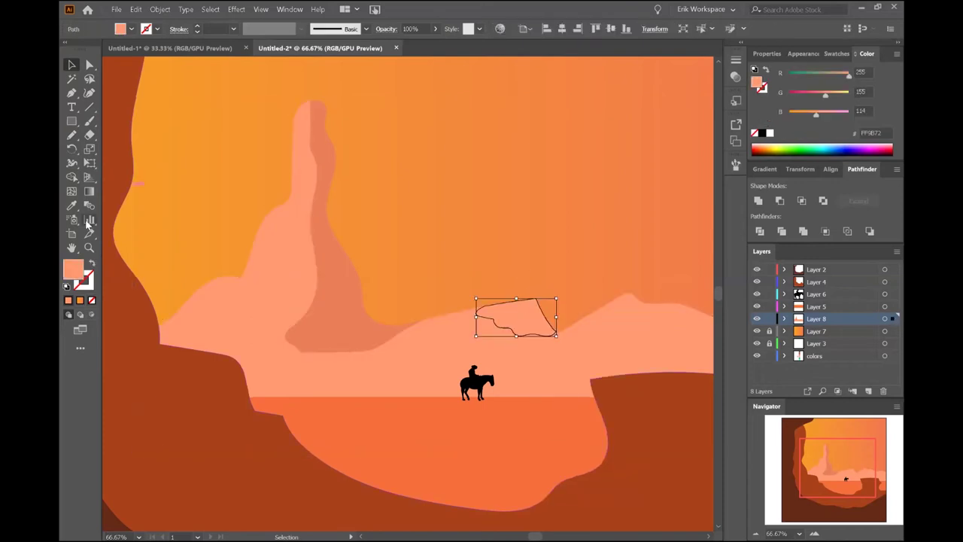
pyautogui.press('i')
pyautogui.click(338, 300)
pyautogui.click(72, 65)
pyautogui.click(507, 296)
pyautogui.scroll(-2, 464, 247)
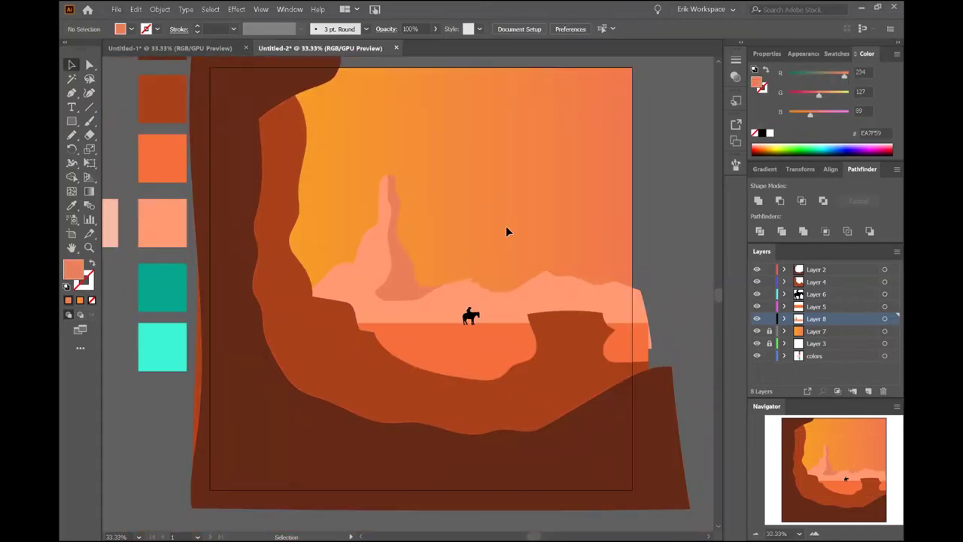
# Draw a freehand loop over the right-hand mesa and deselect everything.
pyautogui.click(543, 288)
pyautogui.click(71, 135)
pyautogui.scroll(2, 600, 265)
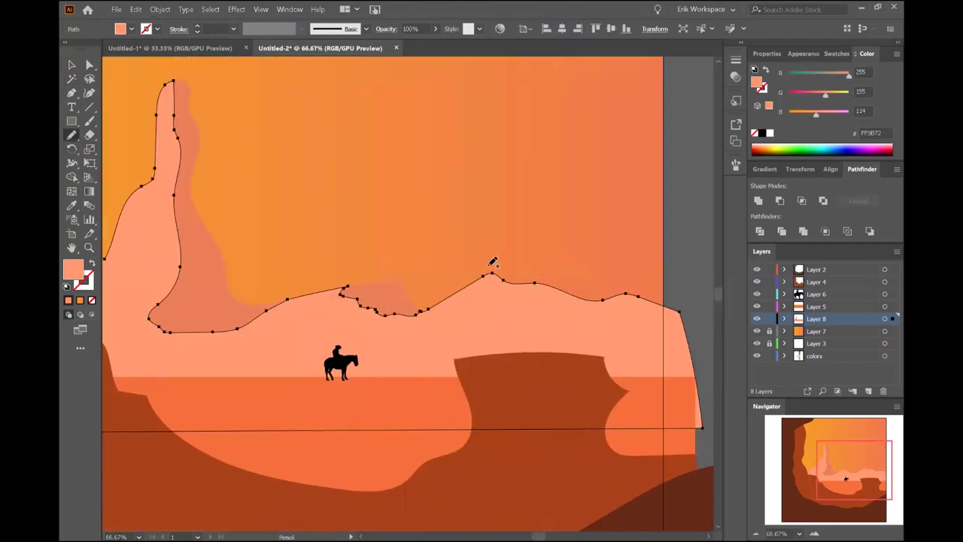
pyautogui.moveTo(493, 263); pyautogui.dragTo(496, 267)
pyautogui.press('v')
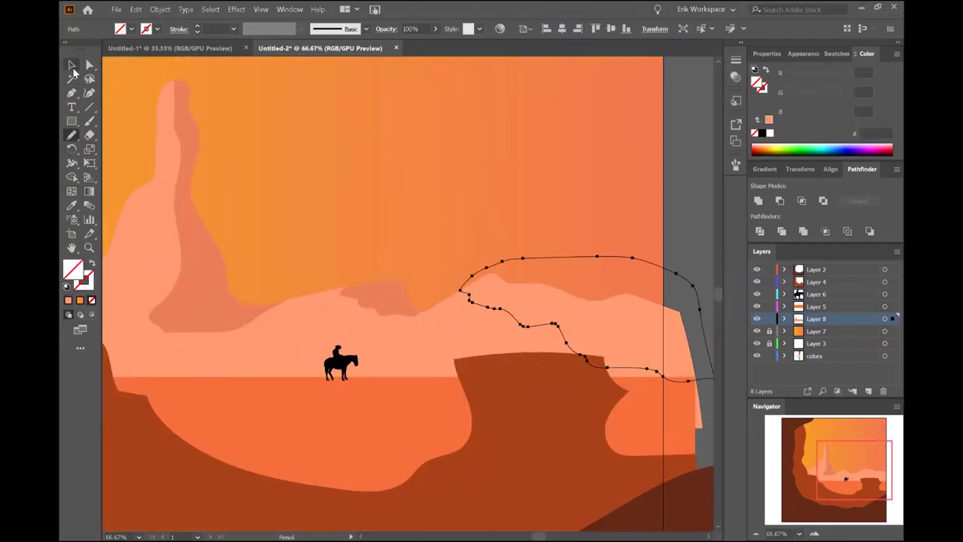
pyautogui.rightClick(565, 303)
pyautogui.click(579, 261)
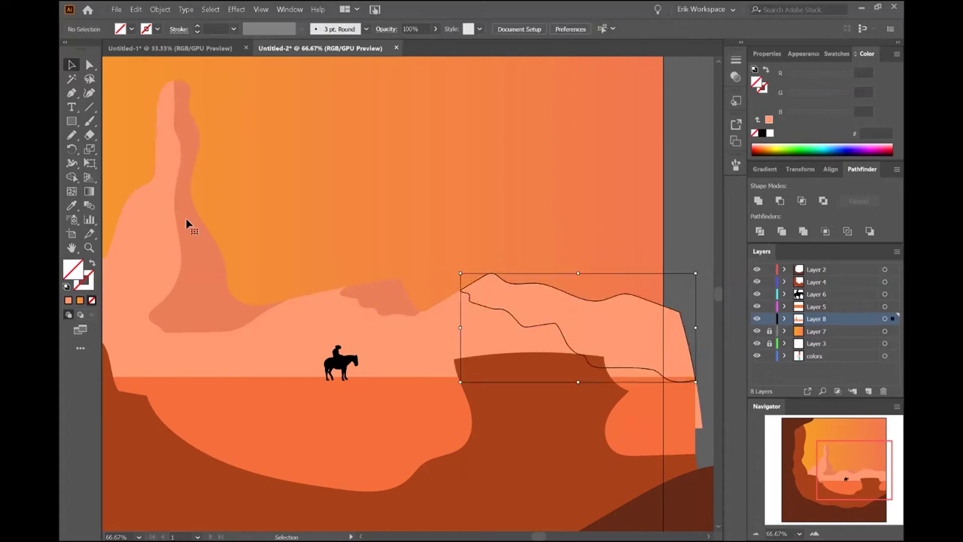
pyautogui.hotkey('ctrl', 'shift', 'a')
pyautogui.scroll(-3, 524, 284)
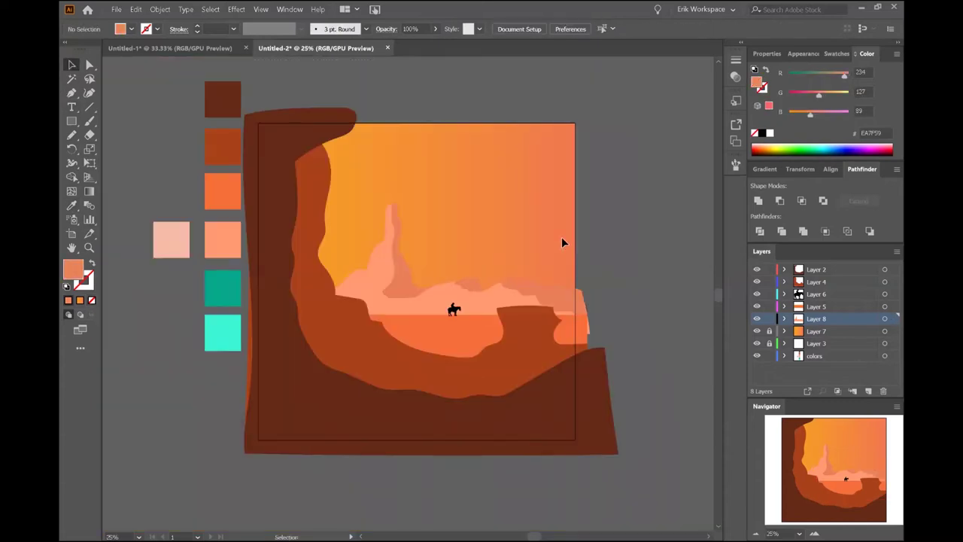
# Unlock the sky, make its gradient radial, and move the centre left behind the spire.
pyautogui.click(801, 331)
pyautogui.click(885, 331)
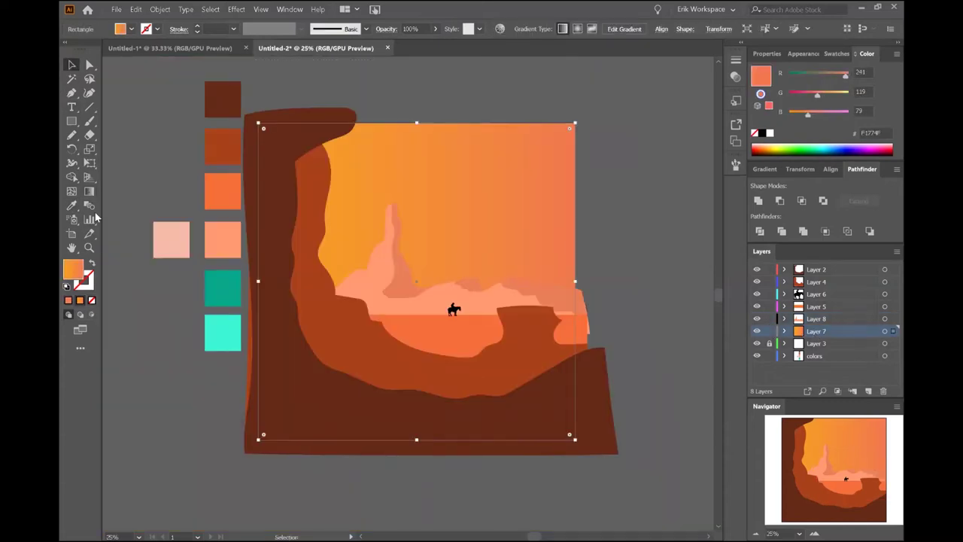
pyautogui.click(822, 190)
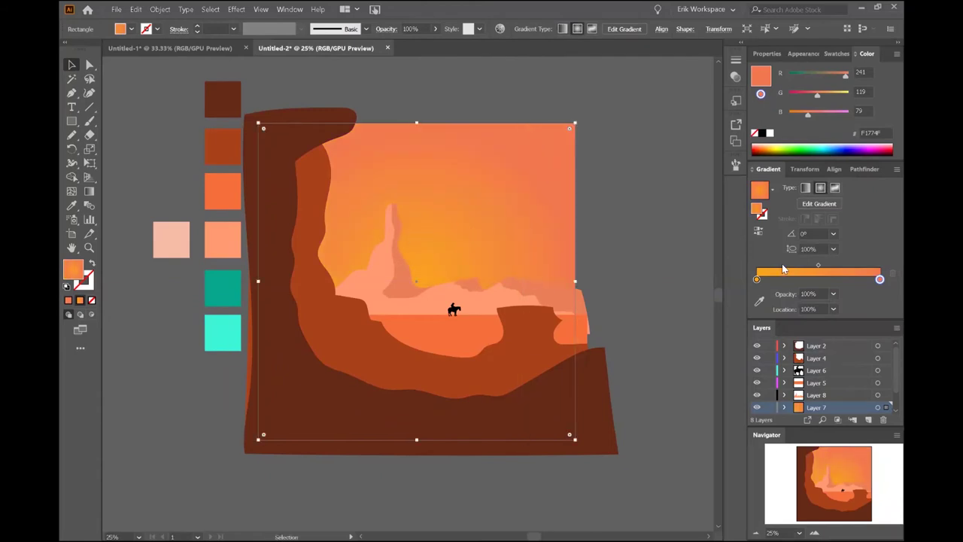
pyautogui.press('g')
pyautogui.moveTo(416, 284); pyautogui.dragTo(316, 281)
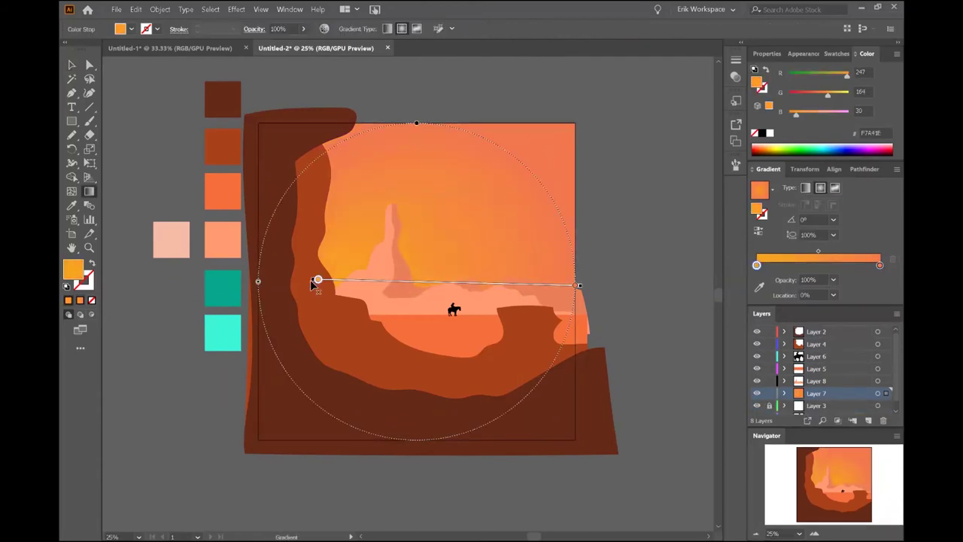
# Make the outer gradient stop redder by lowering its G value to 97.
pyautogui.doubleClick(880, 265)
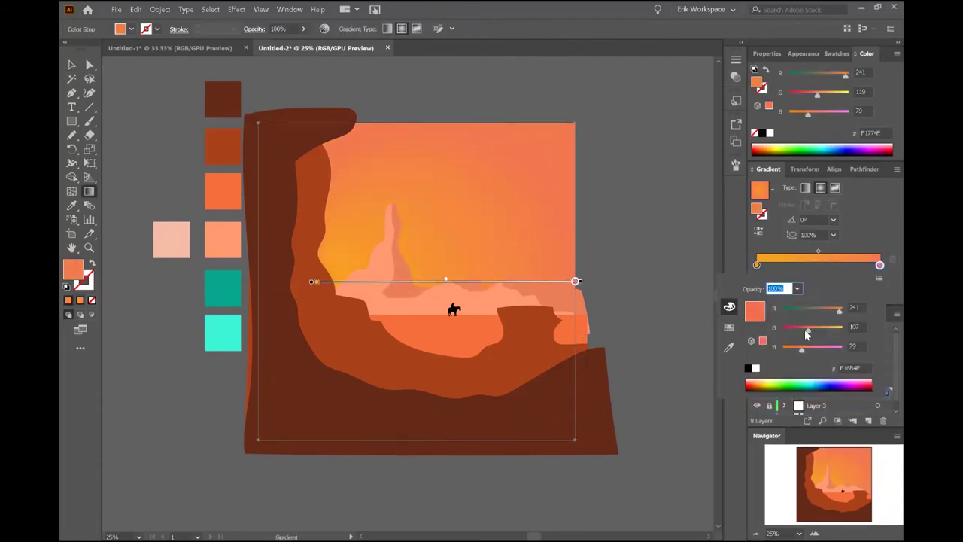
pyautogui.moveTo(813, 331); pyautogui.dragTo(804, 333)
pyautogui.moveTo(270, 344); pyautogui.dragTo(563, 215)
pyautogui.hotkey('ctrl', 'z')
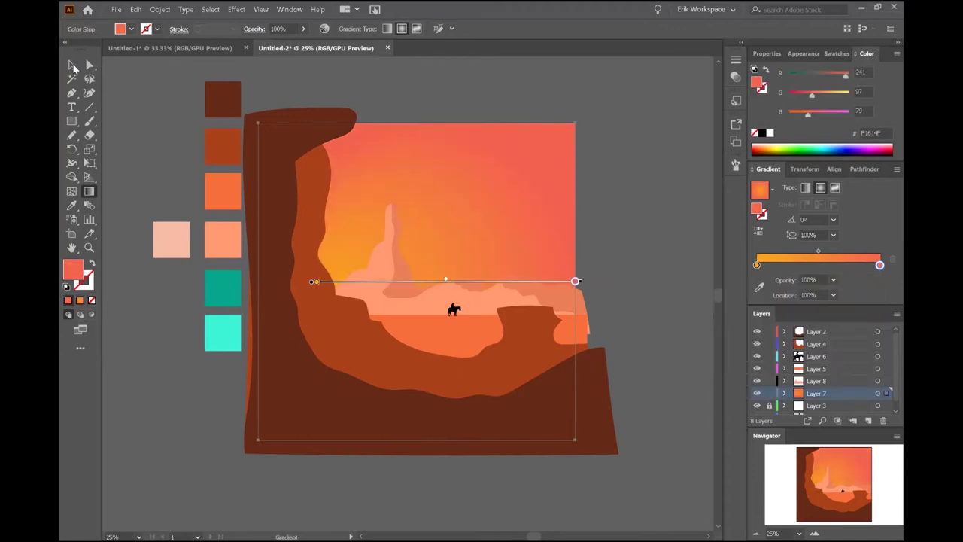
pyautogui.press('v')
pyautogui.hotkey('ctrl', 'shift', 'a')
pyautogui.scroll(2, 356, 269)
pyautogui.scroll(-2, 355, 269)
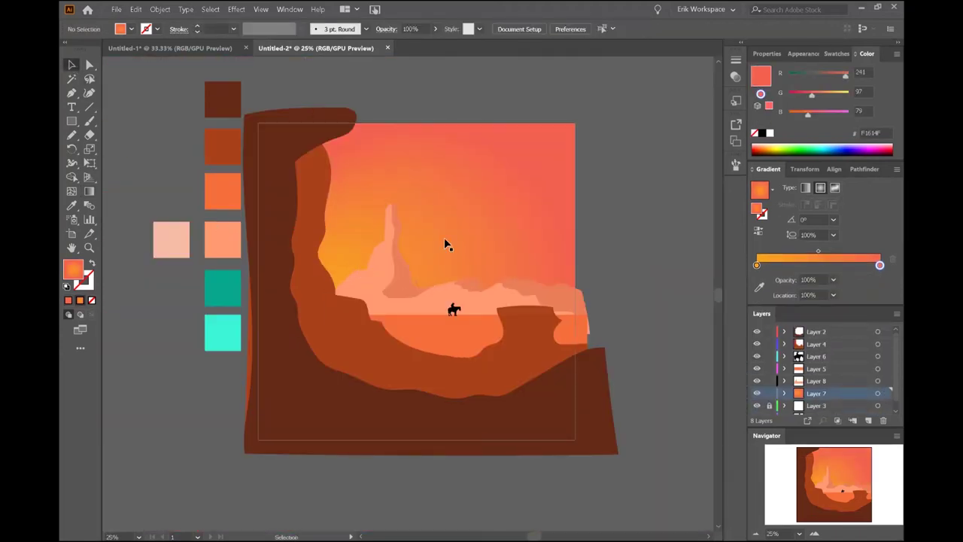
pyautogui.click(454, 311)
# Give the valley-floor rectangle a linear gradient with light orange and orange stops.
pyautogui.scroll(4, 455, 316)
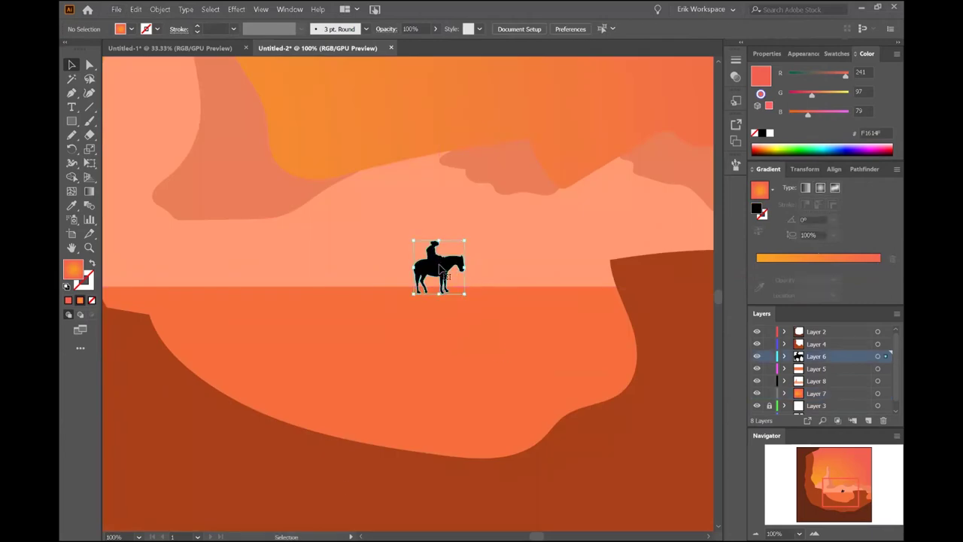
pyautogui.click(806, 187)
pyautogui.scroll(-5, 440, 310)
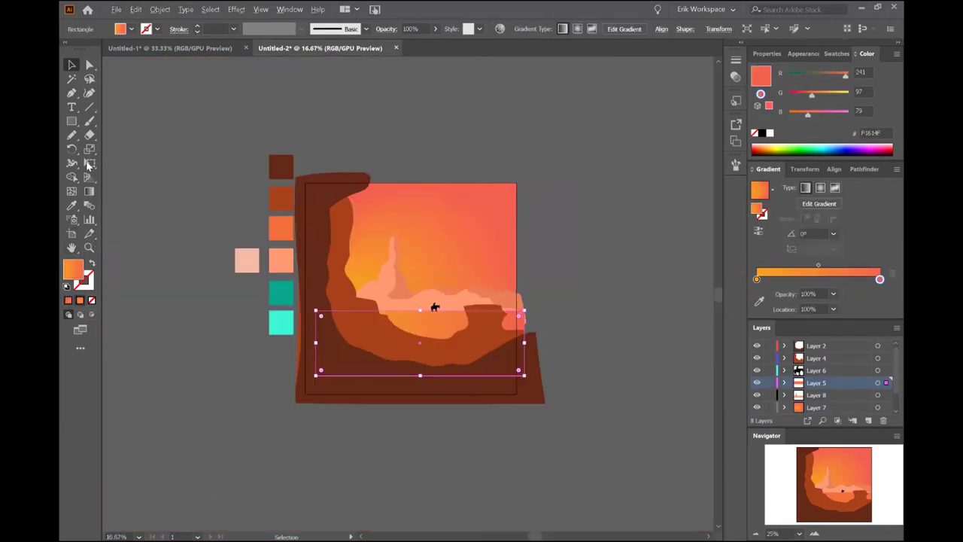
pyautogui.click(760, 301)
pyautogui.click(280, 260)
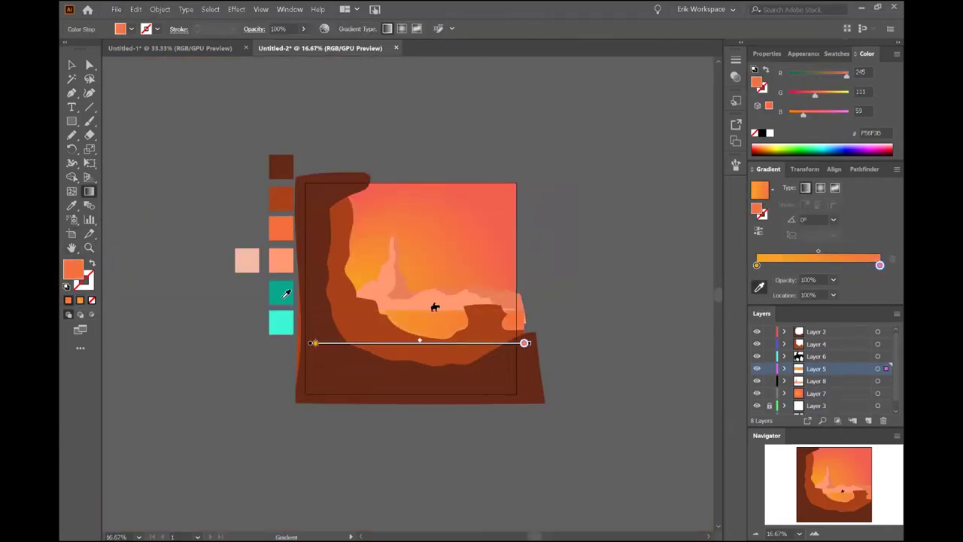
pyautogui.click(756, 266)
pyautogui.click(287, 229)
pyautogui.click(73, 66)
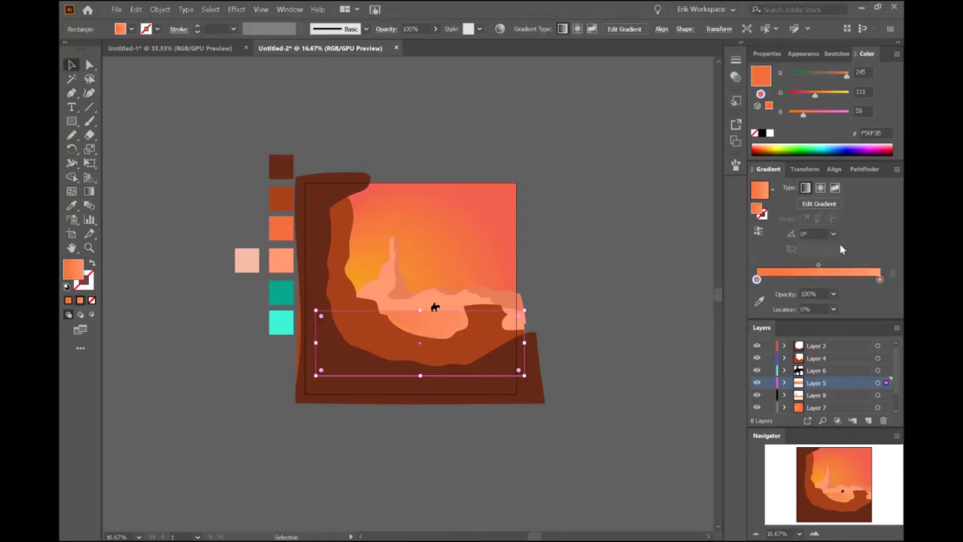
pyautogui.click(542, 324)
# Recolour the rider-and-horse silhouette dark brown with the Eyedropper.
pyautogui.scroll(2, 506, 309)
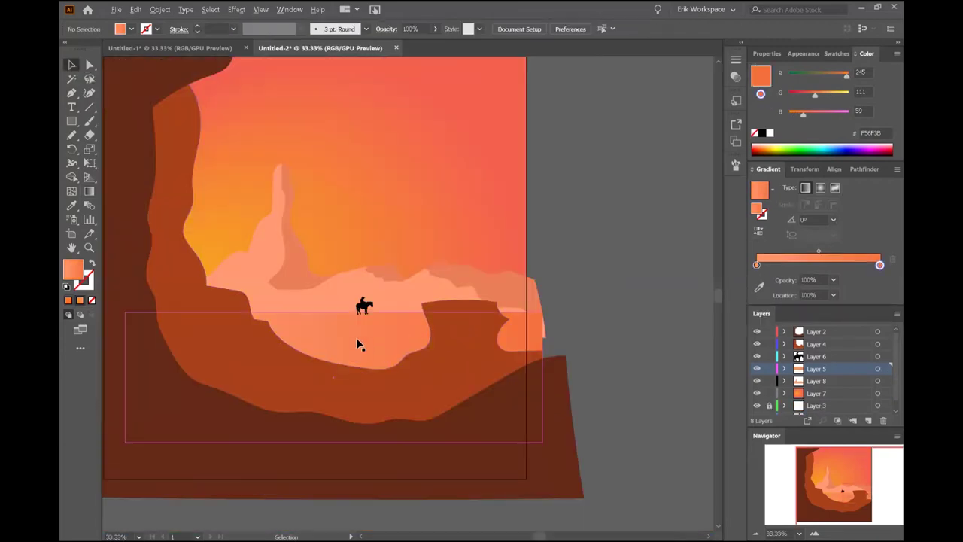
pyautogui.scroll(1, 359, 344)
pyautogui.scroll(-3, 359, 343)
pyautogui.click(366, 288)
pyautogui.press('i')
pyautogui.click(211, 150)
pyautogui.click(72, 64)
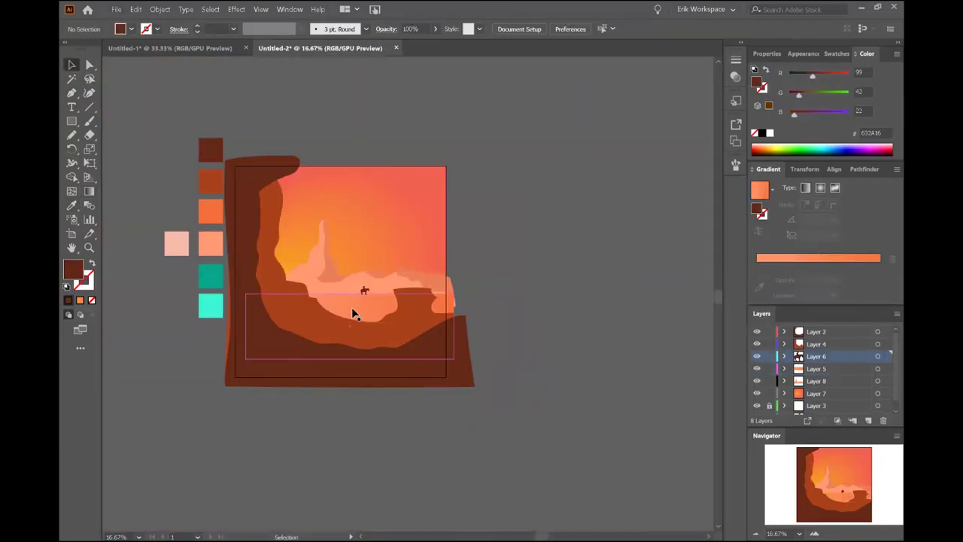
pyautogui.scroll(3, 359, 316)
pyautogui.scroll(-2, 372, 312)
pyautogui.click(372, 312)
# Pencil a shadow shape trailing from the horse's hooves across the valley floor.
pyautogui.press('n')
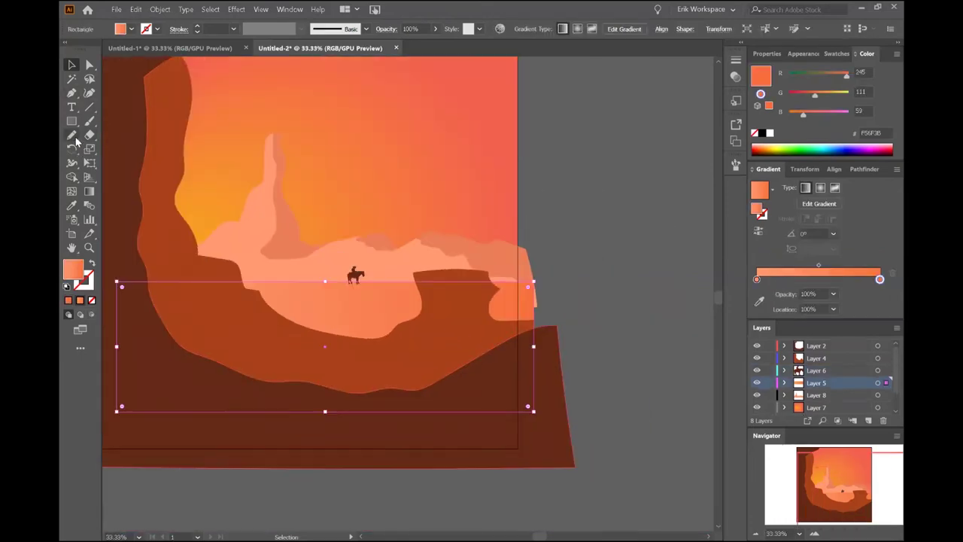
pyautogui.scroll(1, 376, 301)
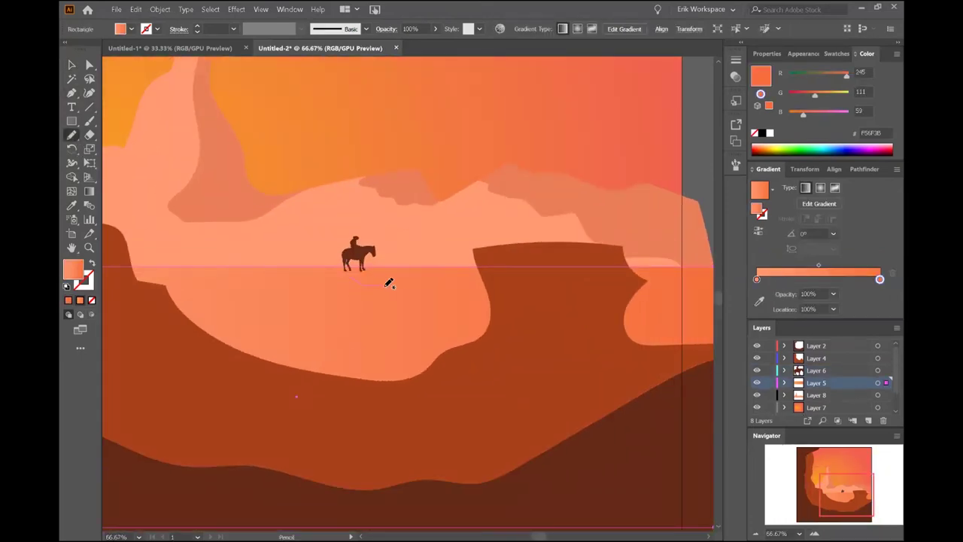
pyautogui.moveTo(349, 270); pyautogui.dragTo(350, 275)
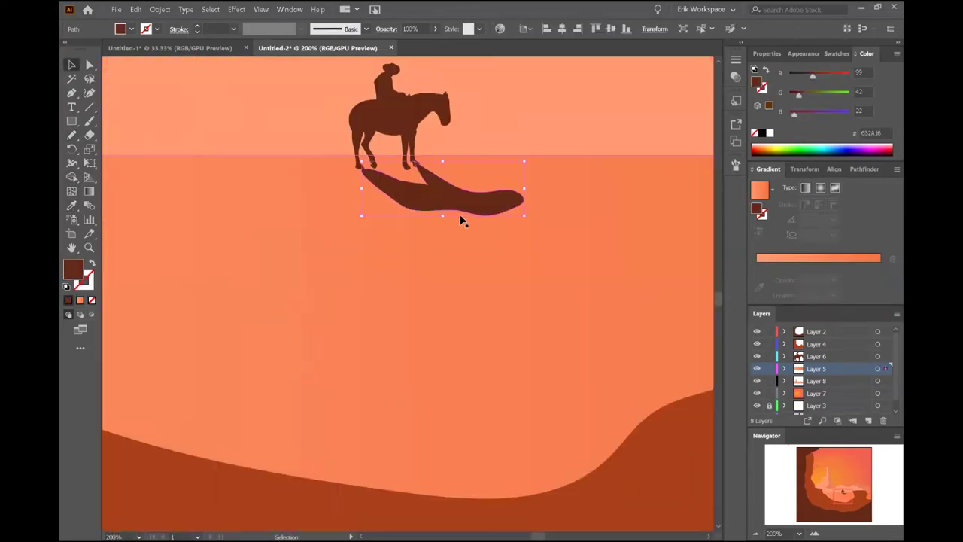
pyautogui.hotkey('ctrl', '-')
pyautogui.hotkey('ctrl', '-')
pyautogui.hotkey('ctrl', '-')
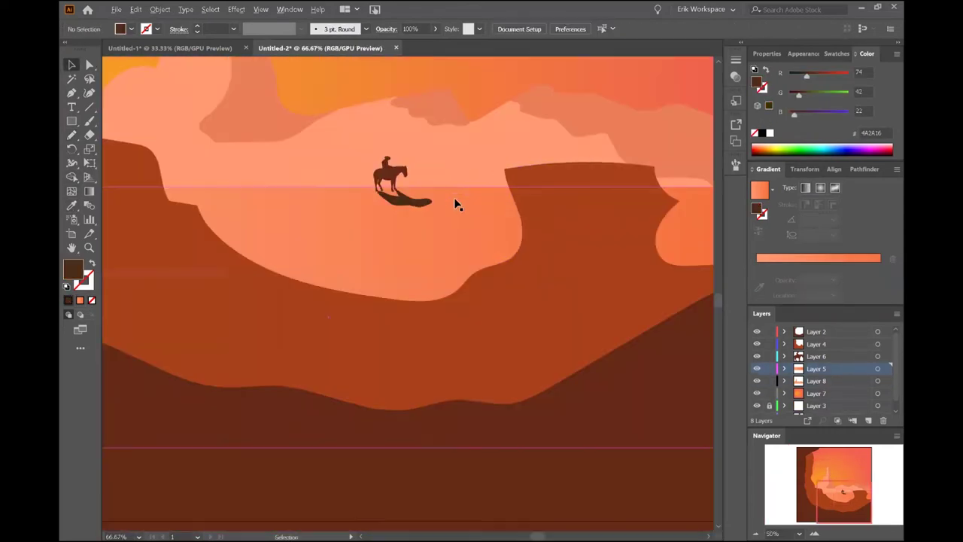
# Set the shadow's fill opacity to 49% in the Appearance panel.
pyautogui.click(799, 54)
pyautogui.click(810, 128)
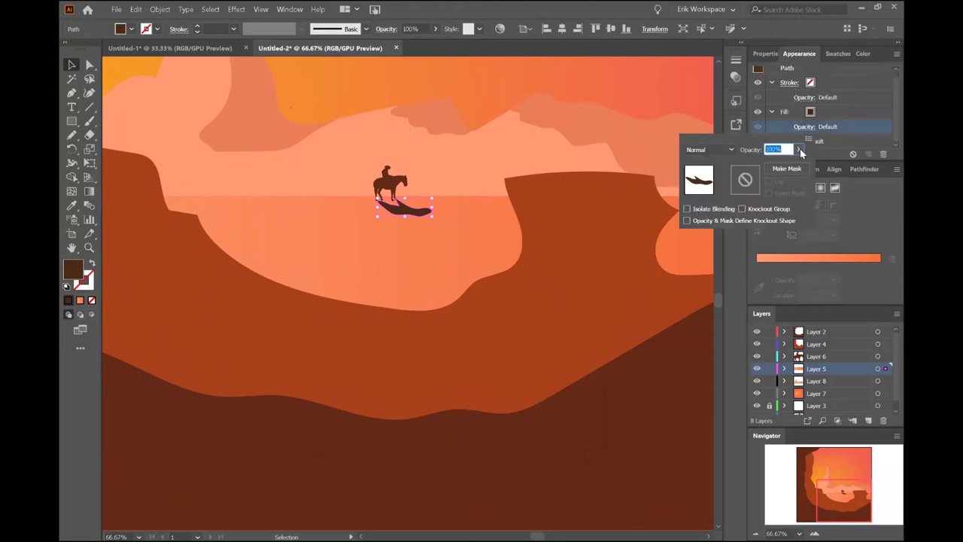
pyautogui.moveTo(798, 149); pyautogui.dragTo(778, 166)
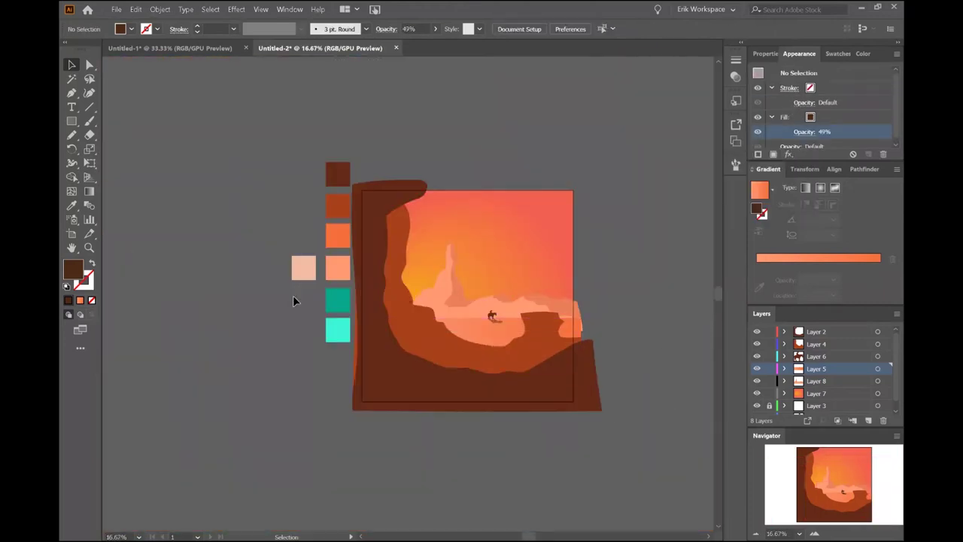
pyautogui.scroll(-1, 614, 298)
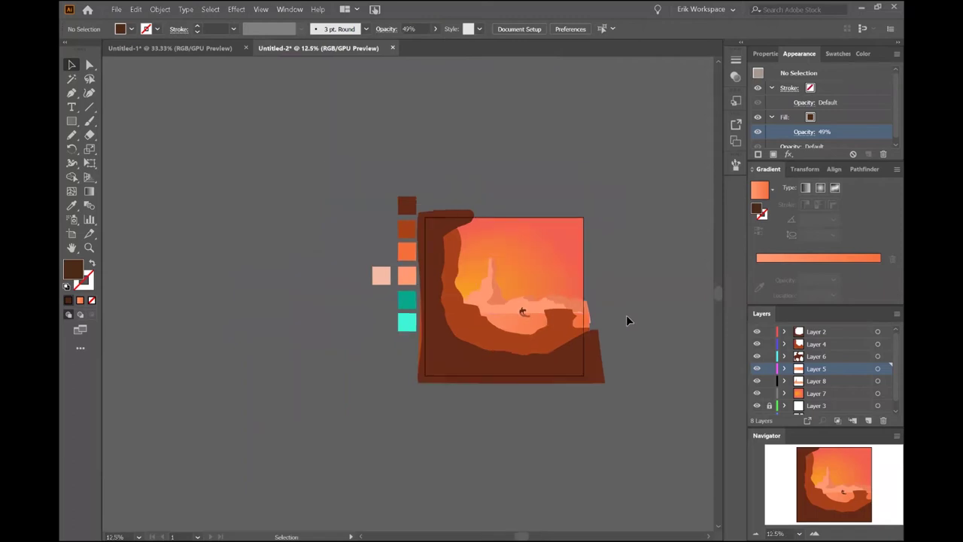
pyautogui.scroll(3, 623, 317)
# Push the floor gradient's right stop to the end and deepen it to darker orange in HSB.
pyautogui.scroll(-2, 619, 312)
pyautogui.scroll(2, 470, 344)
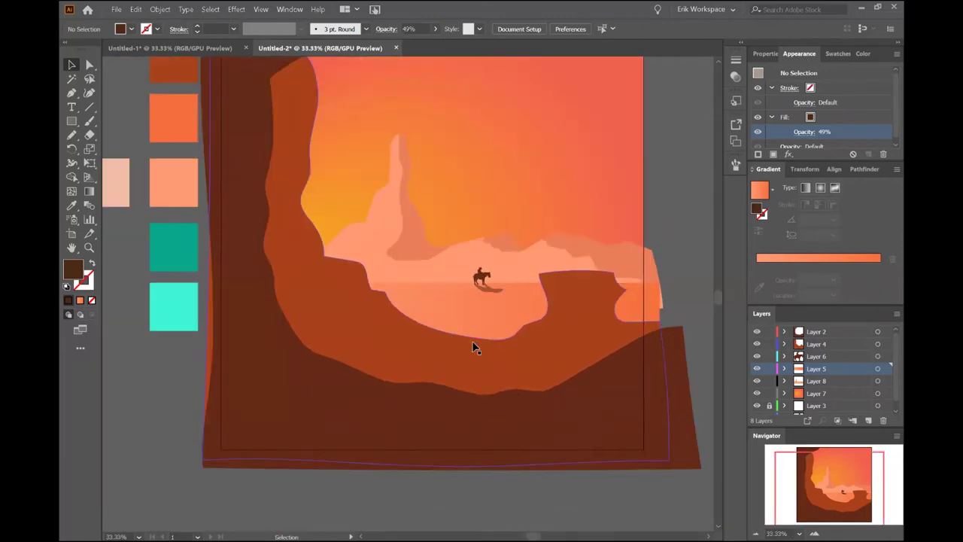
pyautogui.scroll(-1, 472, 347)
pyautogui.click(473, 347)
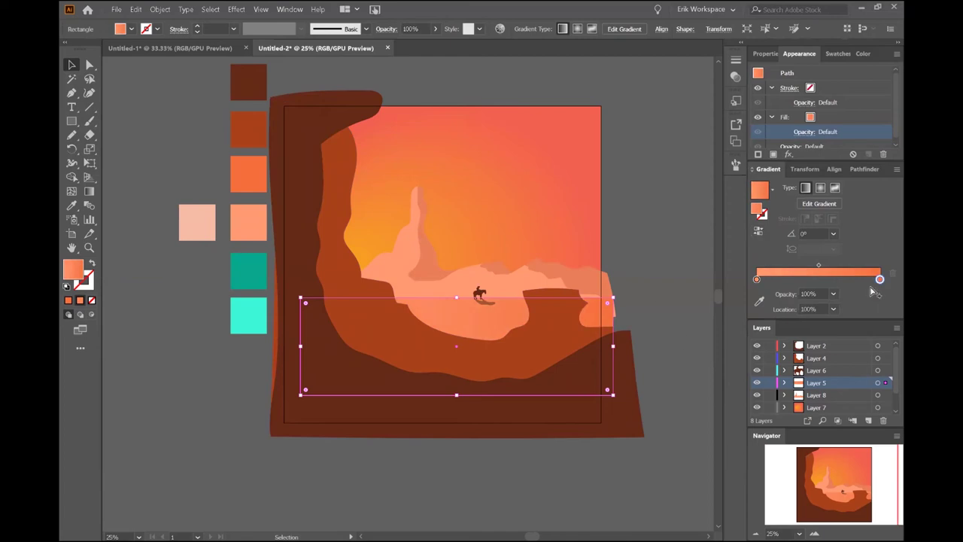
pyautogui.moveTo(876, 279); pyautogui.dragTo(879, 279)
pyautogui.doubleClick(879, 279)
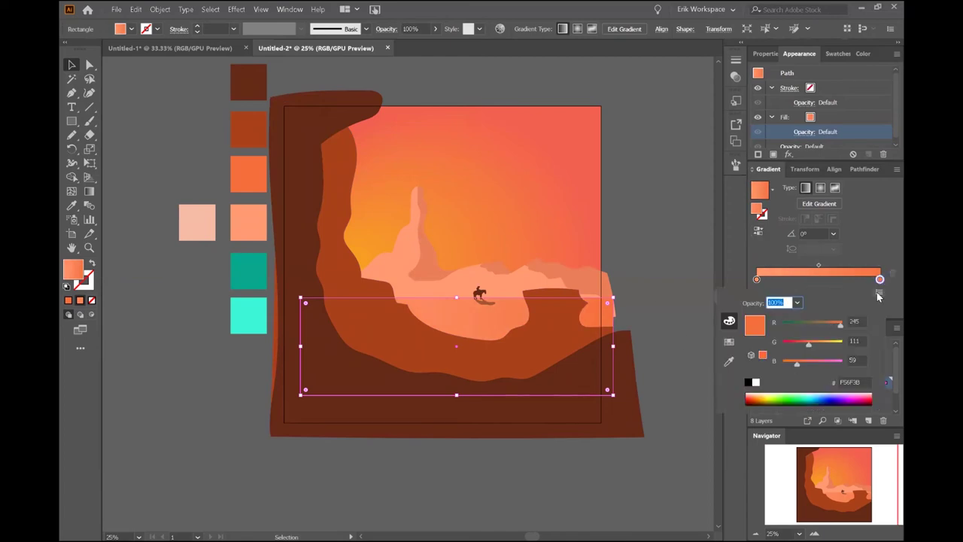
pyautogui.click(879, 291)
pyautogui.click(775, 314)
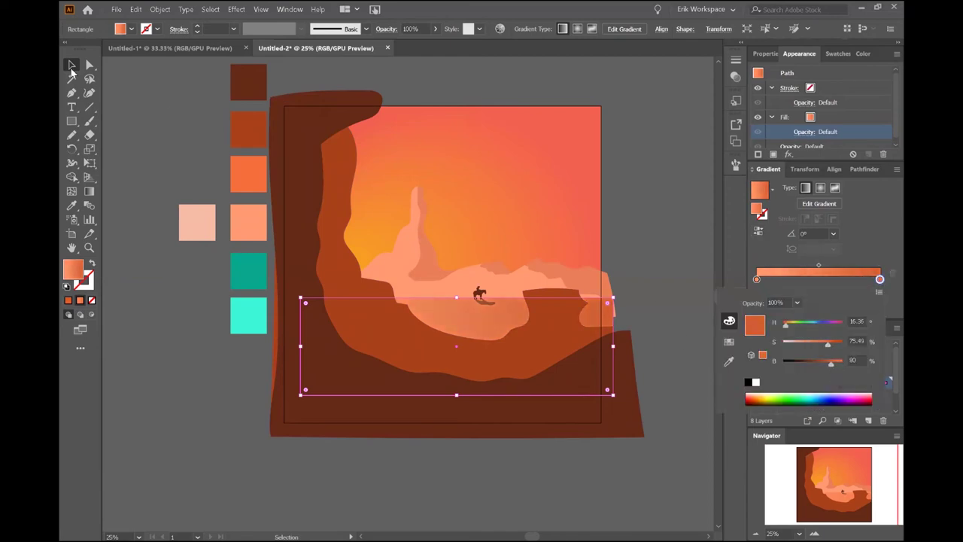
pyautogui.click(166, 338)
pyautogui.scroll(-2, 467, 308)
pyautogui.scroll(5, 466, 308)
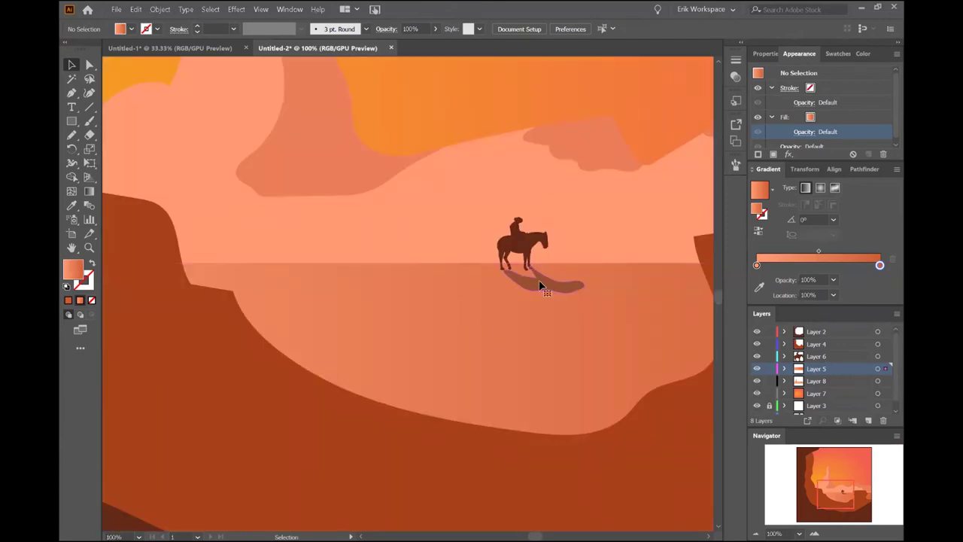
# Delete the pencil shadow and flip a copy of the horse upside down with Reflect.
pyautogui.click(539, 285)
pyautogui.press('Delete')
pyautogui.moveTo(523, 245); pyautogui.dragTo(539, 277)
pyautogui.rightClick(540, 273)
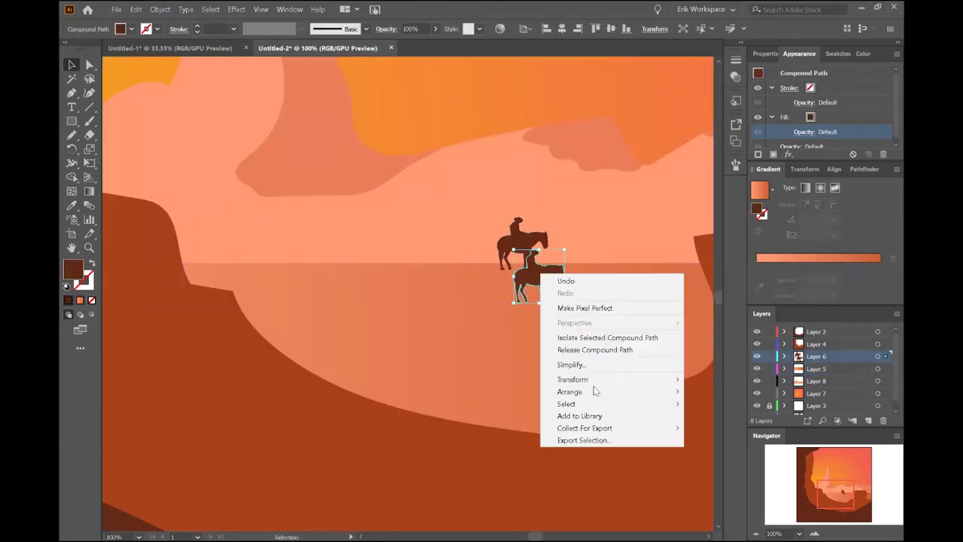
pyautogui.moveTo(573, 379)
pyautogui.click(715, 417)
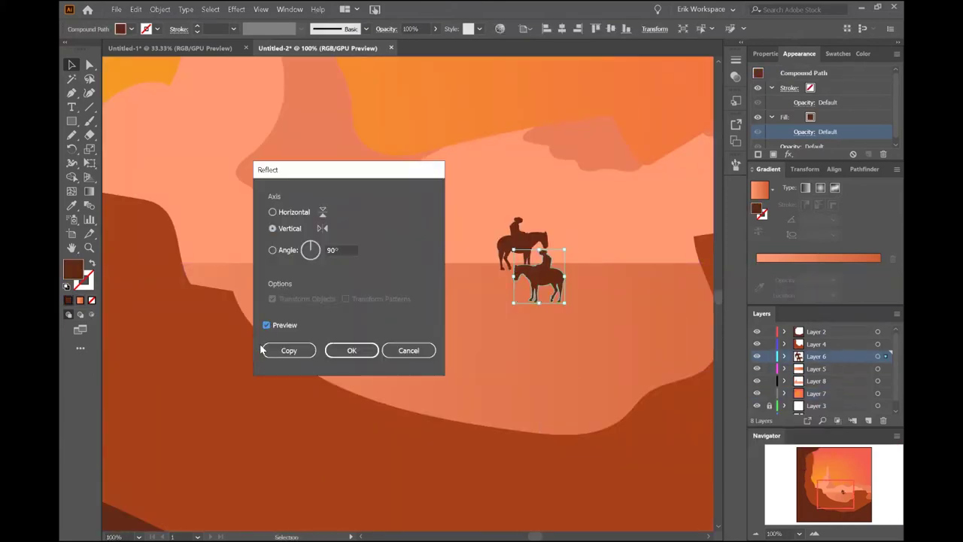
pyautogui.click(272, 211)
pyautogui.click(267, 324)
pyautogui.click(341, 350)
# Move the flipped copy under the hooves and shear it horizontally by 307°.
pyautogui.moveTo(542, 285); pyautogui.dragTo(527, 304)
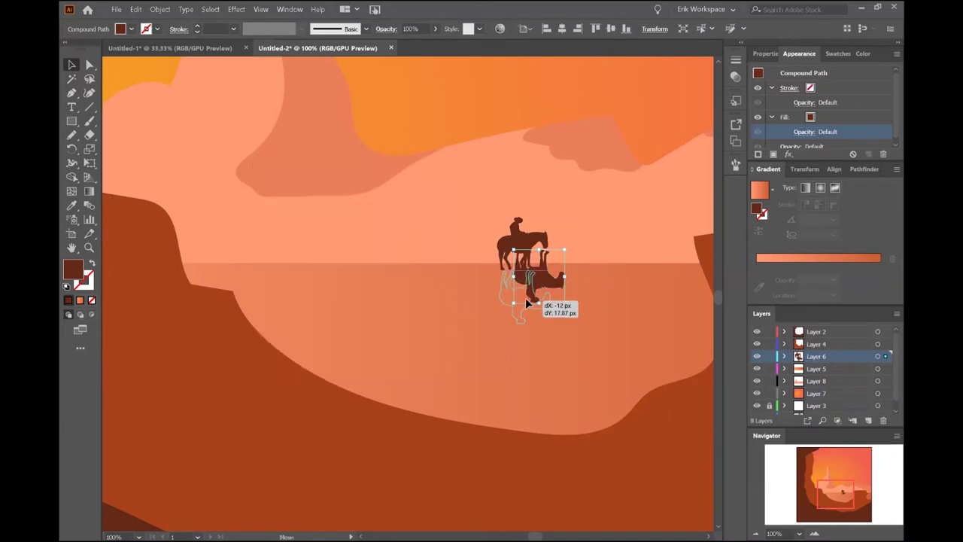
pyautogui.rightClick(521, 300)
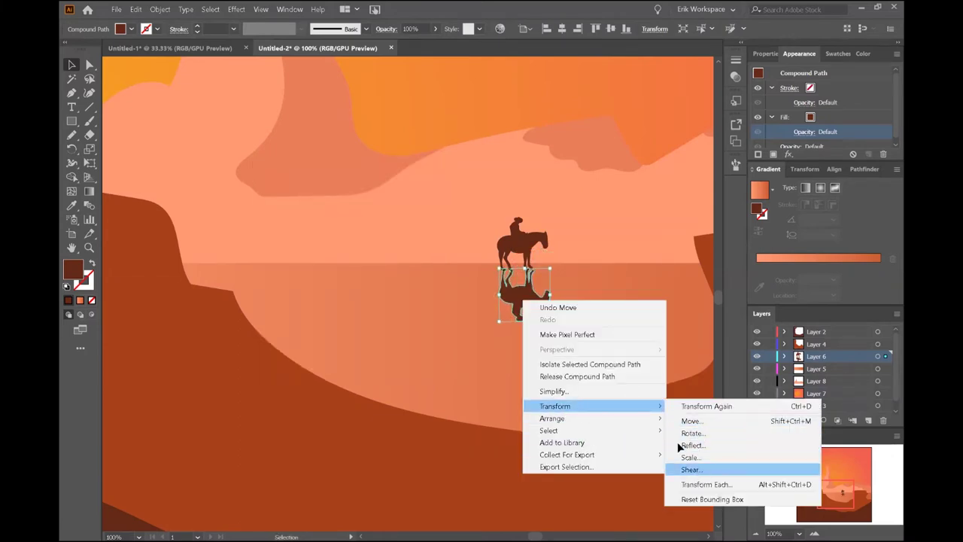
pyautogui.click(704, 470)
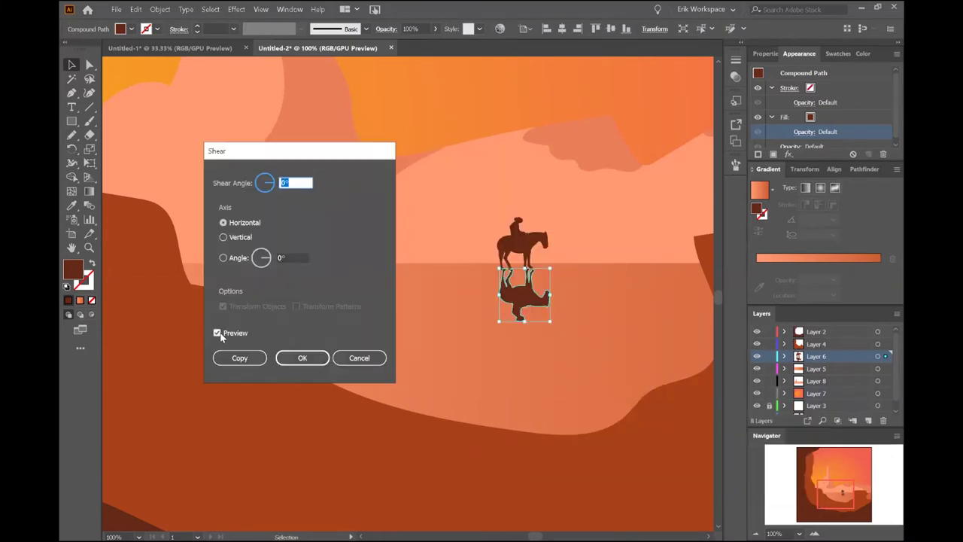
pyautogui.click(250, 224)
pyautogui.moveTo(265, 188); pyautogui.dragTo(272, 191)
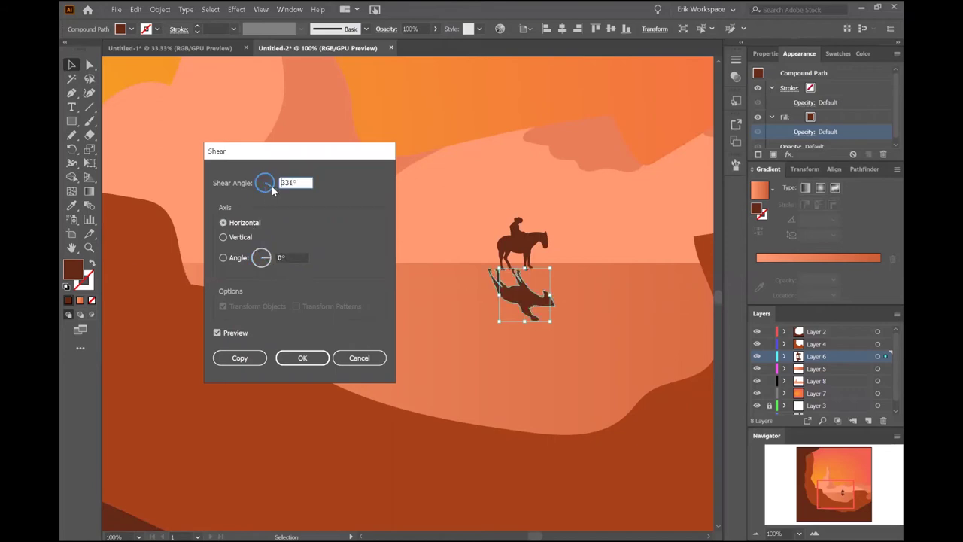
pyautogui.click(302, 359)
pyautogui.hotkey('ctrl', '-')
pyautogui.hotkey('ctrl', '-')
pyautogui.hotkey('ctrl', '-')
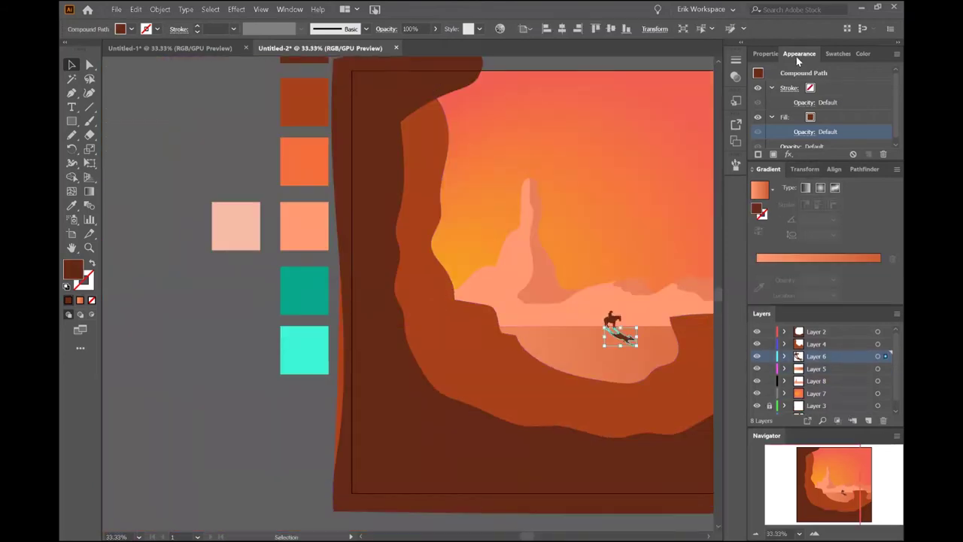
# Select the foreground canyon wall and draw a freehand loop over the right rock's top.
pyautogui.click(765, 53)
pyautogui.click(275, 351)
pyautogui.hotkey('ctrl', '-')
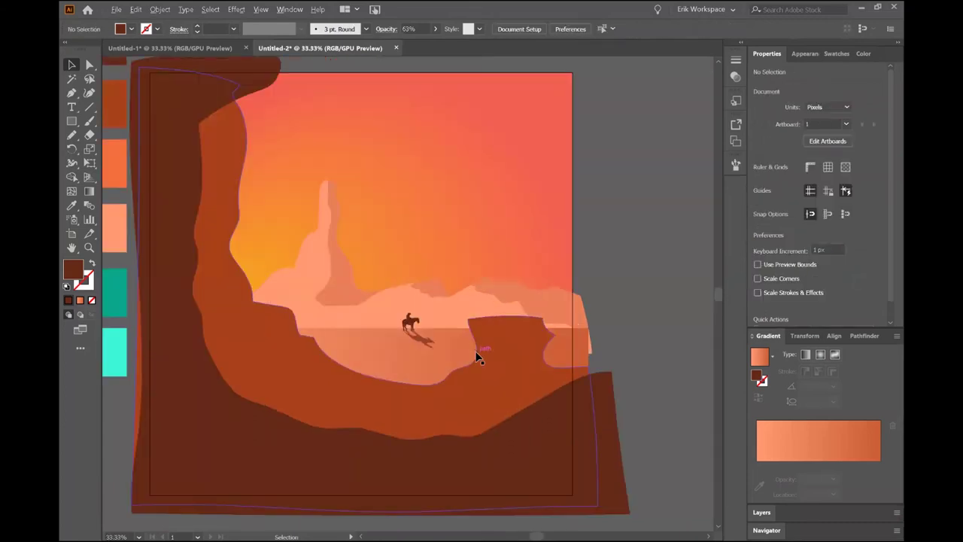
pyautogui.hscroll(-2, 333, 456)
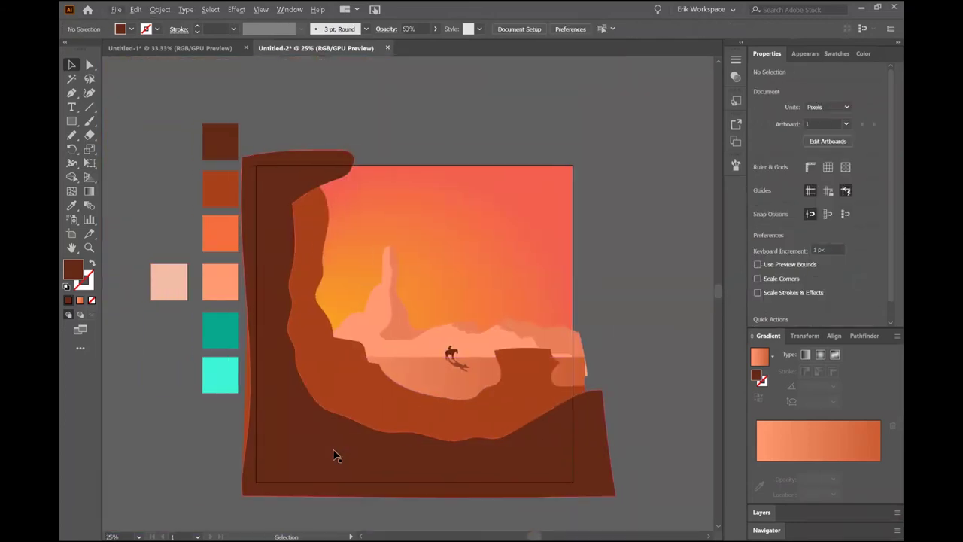
pyautogui.click(335, 456)
pyautogui.click(449, 388)
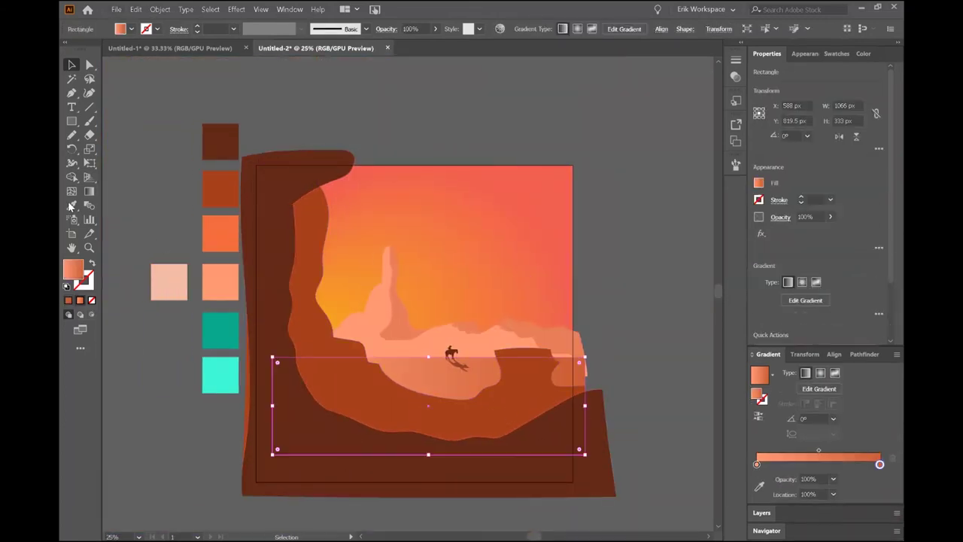
pyautogui.click(429, 115)
pyautogui.click(502, 392)
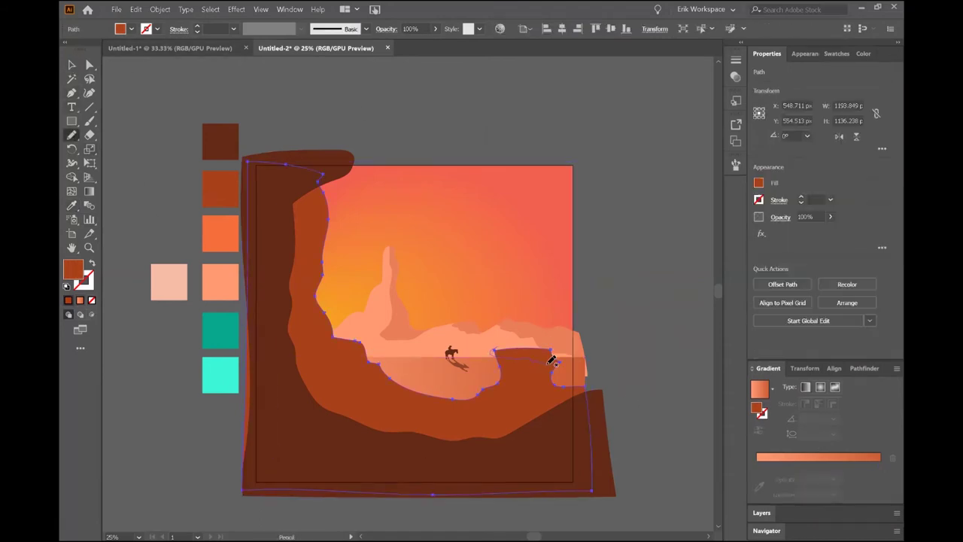
pyautogui.moveTo(551, 361); pyautogui.dragTo(557, 364)
pyautogui.scroll(3, 557, 363)
pyautogui.press('v')
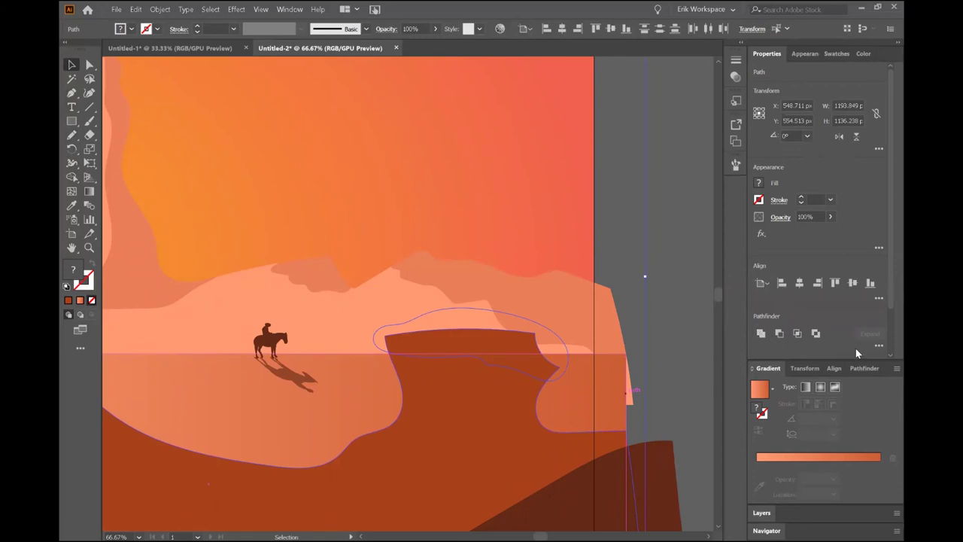
pyautogui.scroll(-2, 856, 353)
# Divide the rock with Pathfinder and fill the top piece dark brown.
pyautogui.click(863, 367)
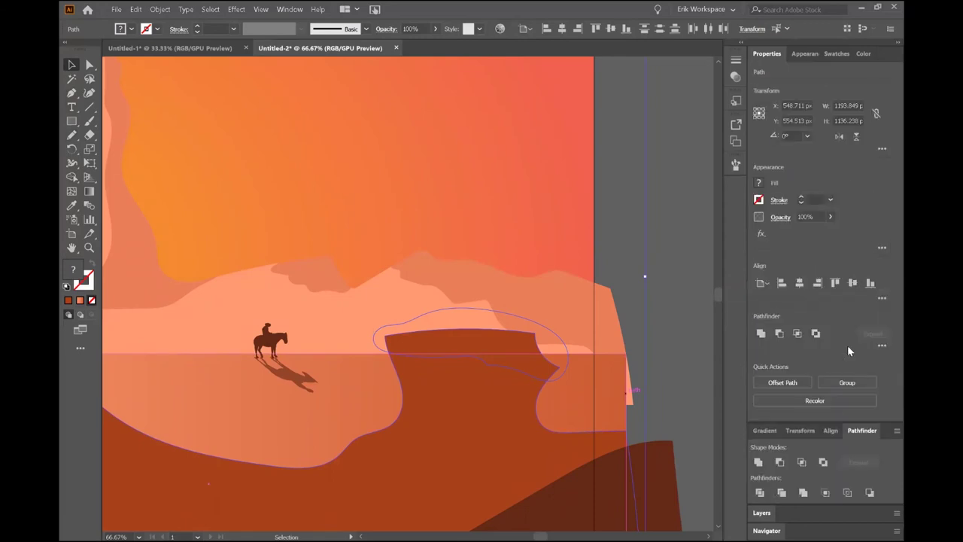
pyautogui.click(838, 54)
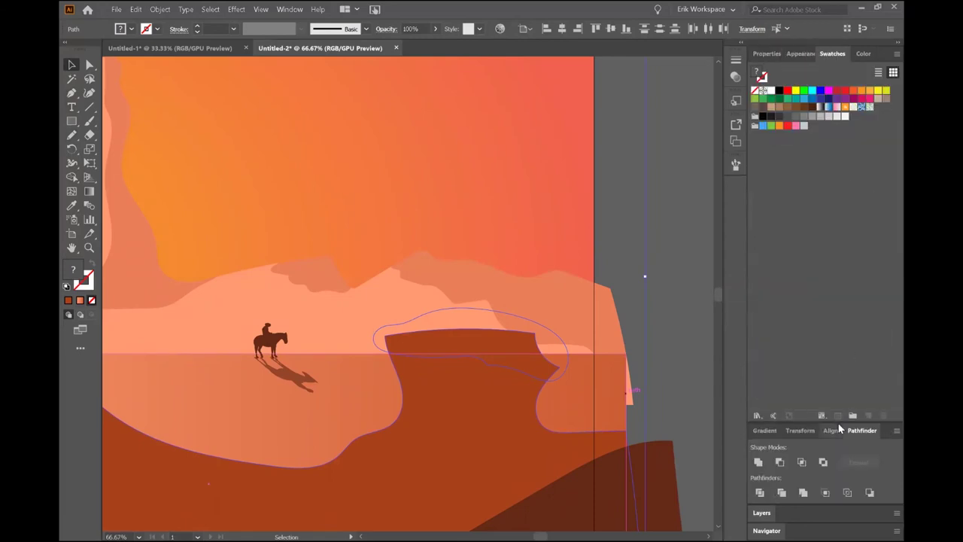
pyautogui.rightClick(531, 376)
pyautogui.click(515, 369)
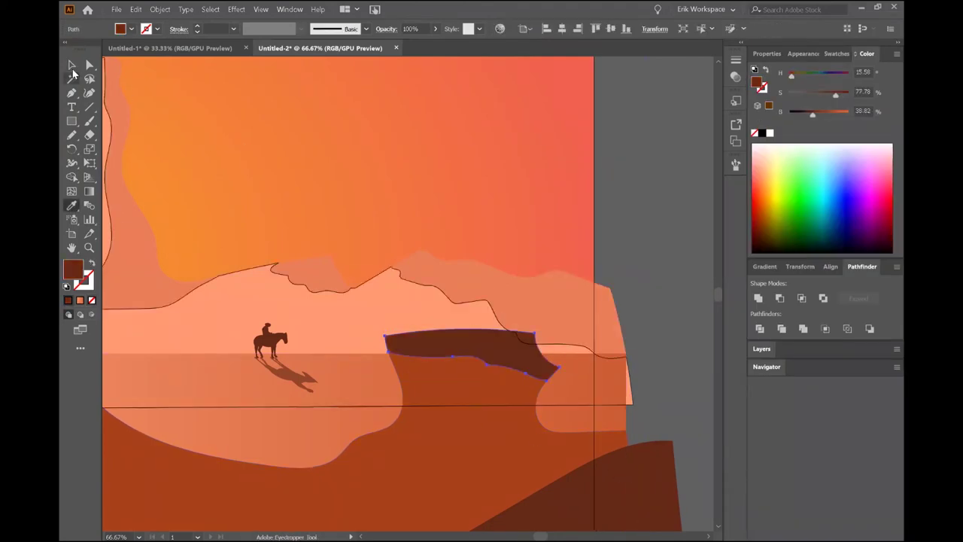
pyautogui.scroll(-6, 656, 278)
pyautogui.scroll(6, 654, 317)
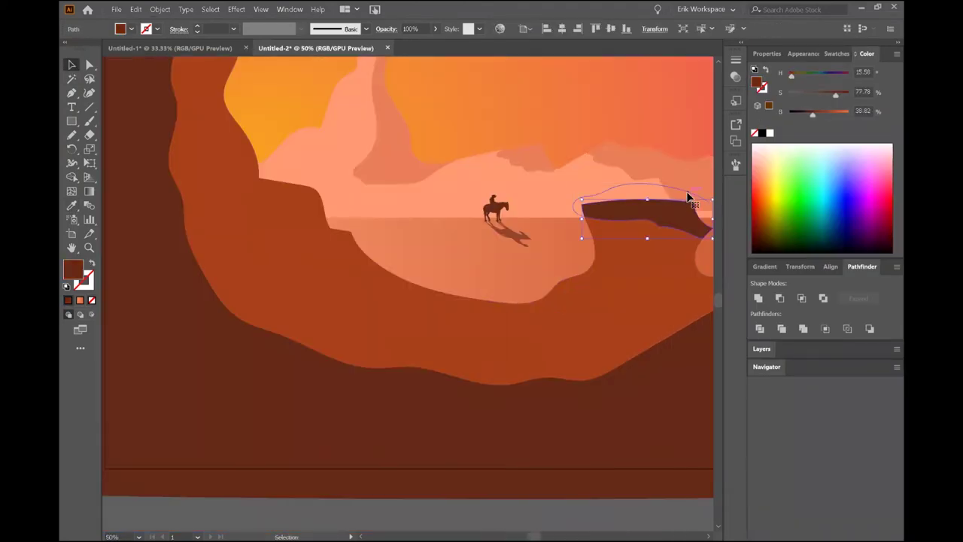
pyautogui.scroll(-3, 623, 273)
pyautogui.scroll(-1, 530, 292)
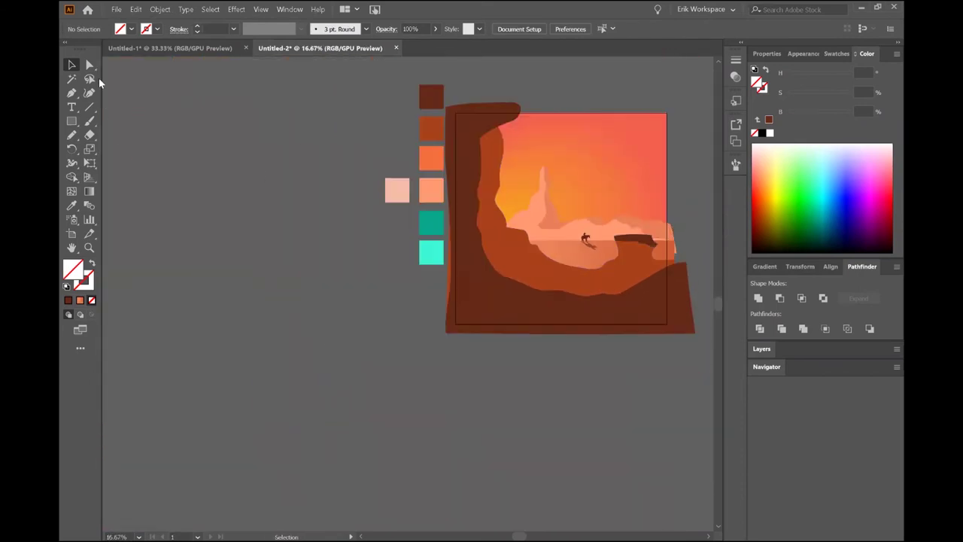
# Add Layer 9 and draw a closed rock shape around the bottom, sampled dark brown.
pyautogui.click(761, 349)
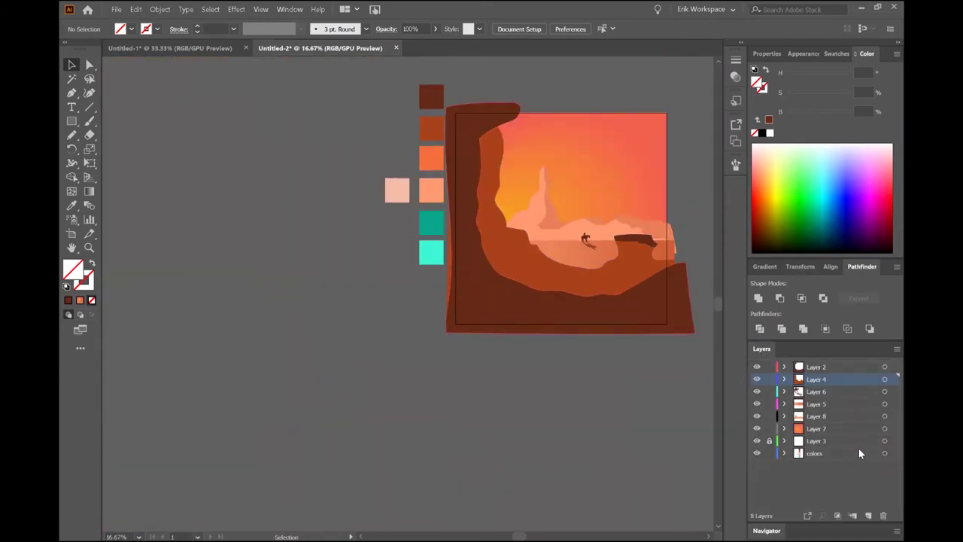
pyautogui.hotkey('ctrl', 'l')
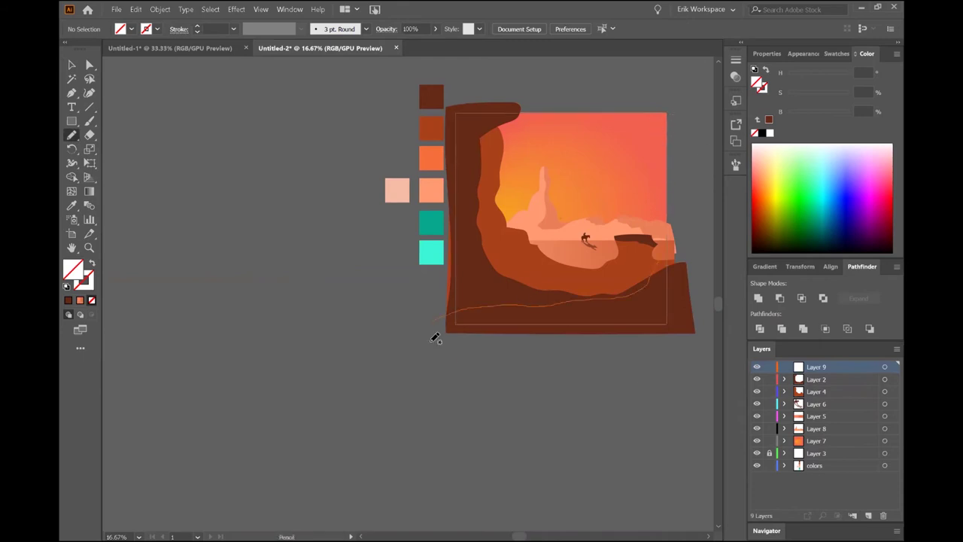
pyautogui.moveTo(675, 124); pyautogui.dragTo(688, 308)
pyautogui.click(71, 204)
pyautogui.click(432, 96)
# Darken the rock's fill in the Color Picker and reshape it with the Selection tool.
pyautogui.doubleClick(73, 269)
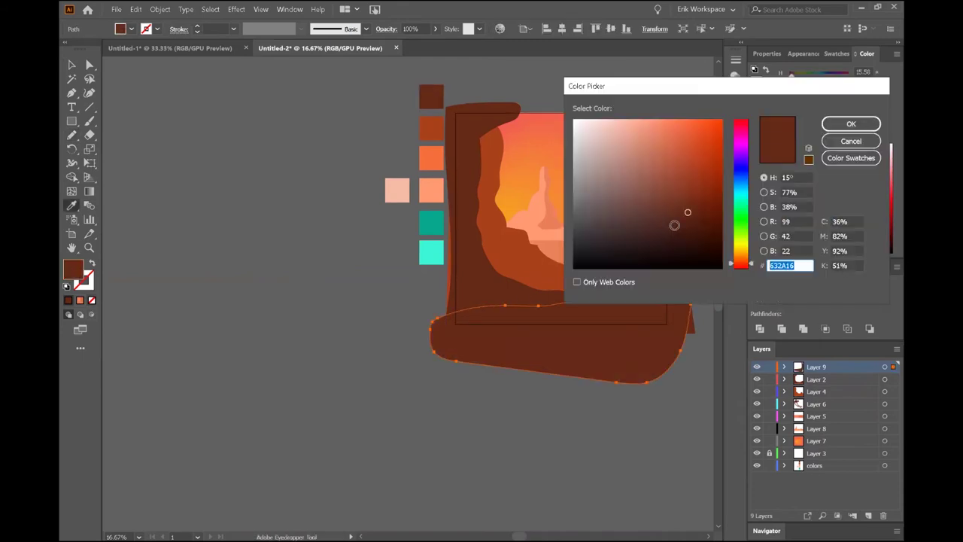
pyautogui.press('Return')
pyautogui.click(71, 64)
pyautogui.click(459, 415)
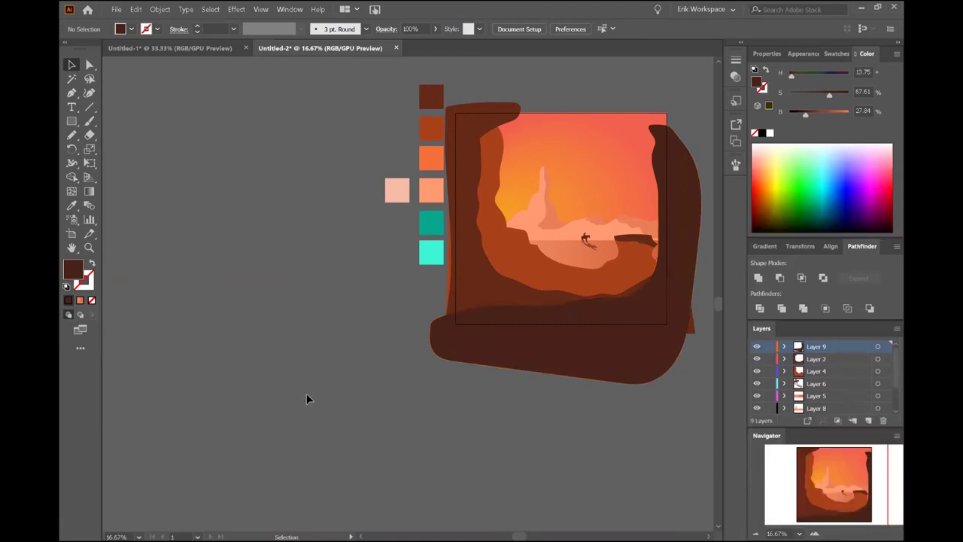
pyautogui.click(653, 320)
pyautogui.click(655, 436)
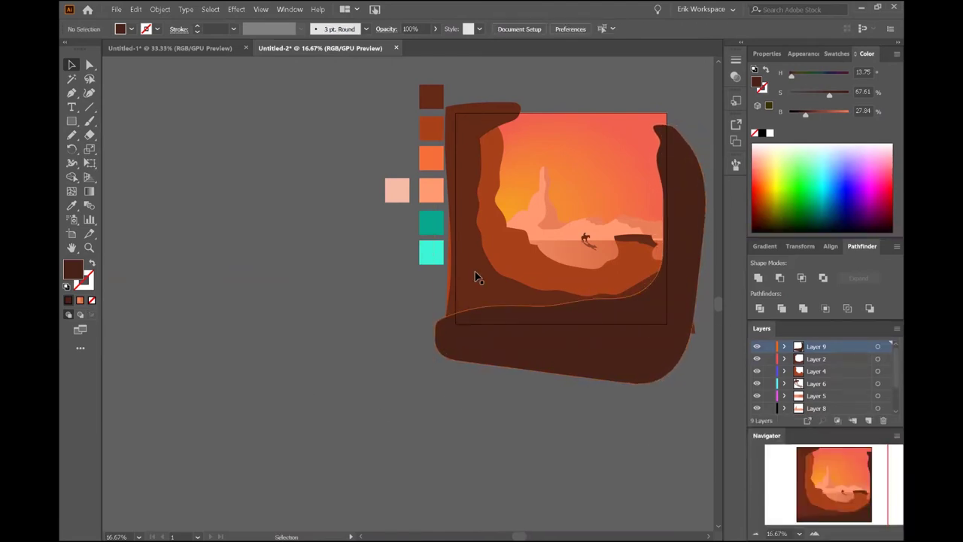
pyautogui.keyDown('alt'); pyautogui.scroll(2, 672, 247); pyautogui.keyUp('alt')
# Draw a cliff face under the mesa ledge with the Pencil and fill it dark brown.
pyautogui.keyDown('alt'); pyautogui.scroll(1, 673, 247); pyautogui.keyUp('alt')
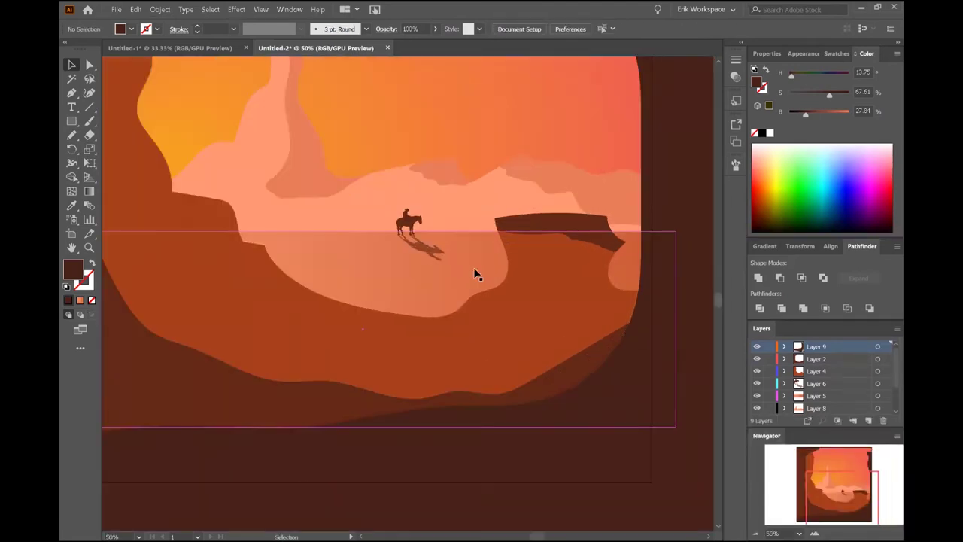
pyautogui.press('p')
pyautogui.keyDown('ctrl'); pyautogui.click(225, 264); pyautogui.keyUp('ctrl')
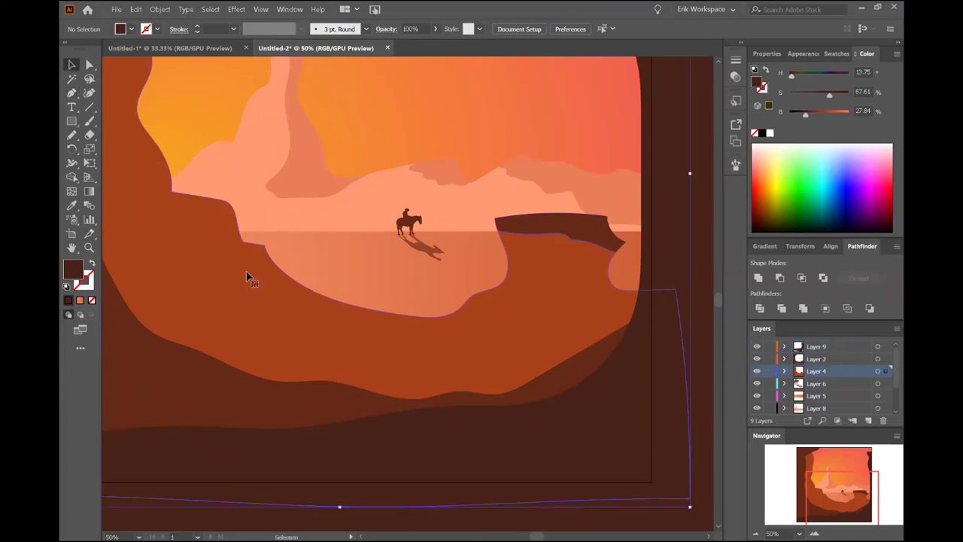
pyautogui.press('n')
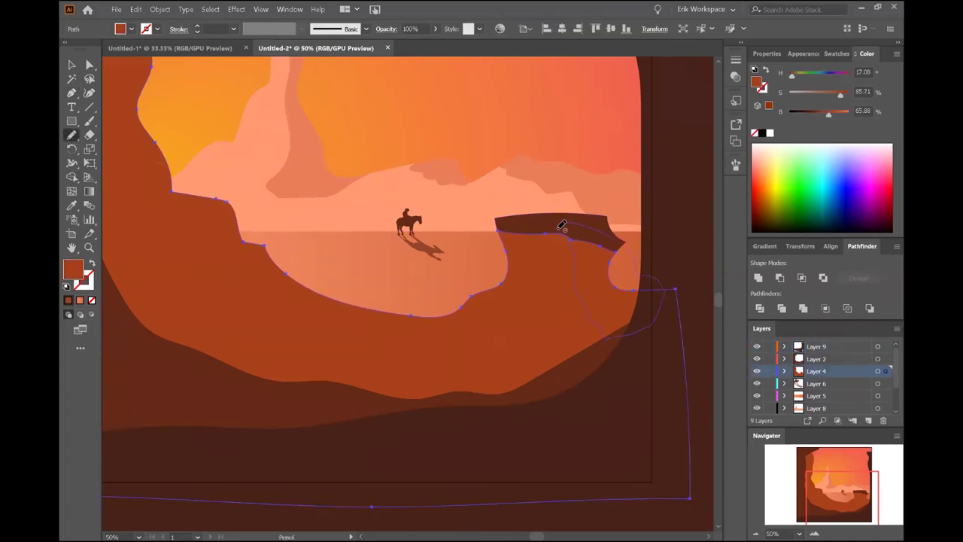
pyautogui.moveTo(560, 225); pyautogui.dragTo(562, 226)
pyautogui.press('v')
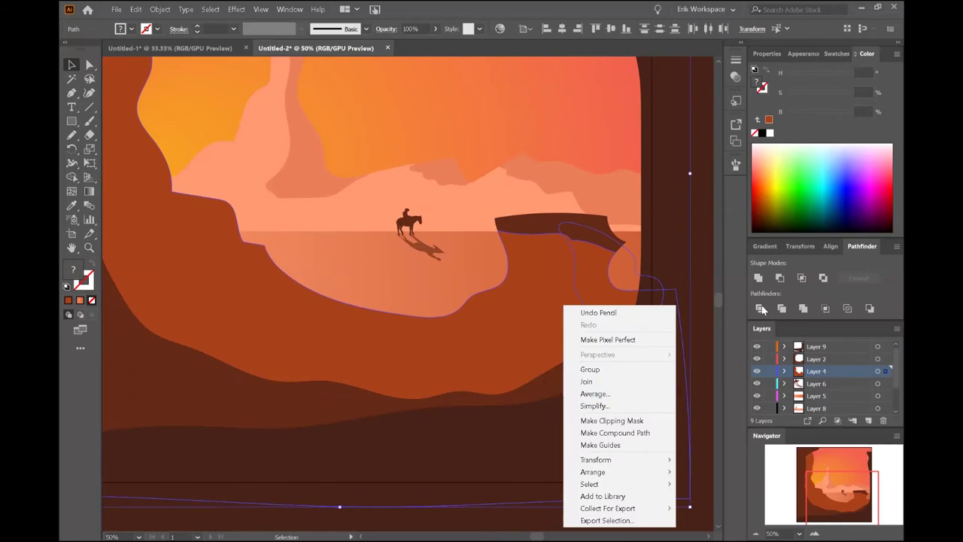
pyautogui.click(615, 432)
pyautogui.rightClick(501, 305)
pyautogui.click(559, 381)
pyautogui.click(636, 267)
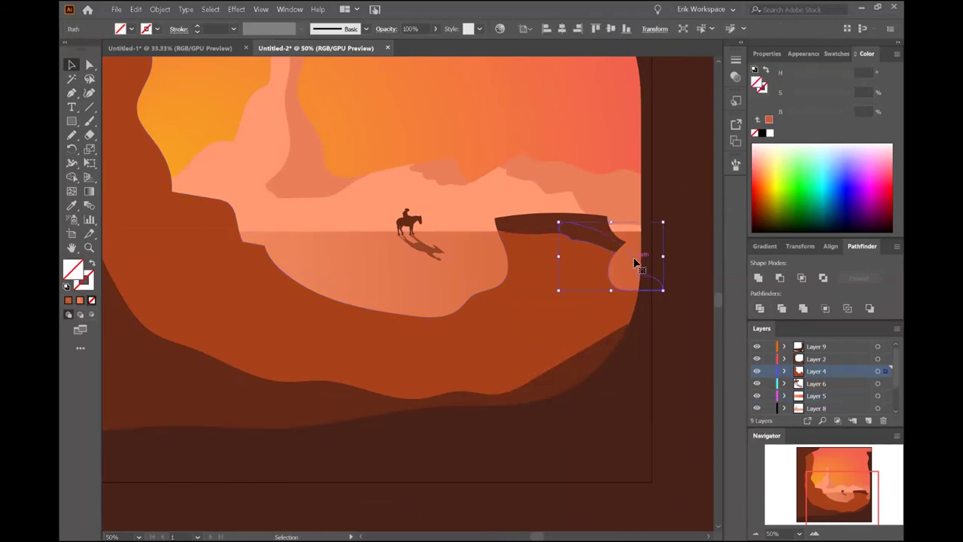
pyautogui.press('i')
pyautogui.click(311, 354)
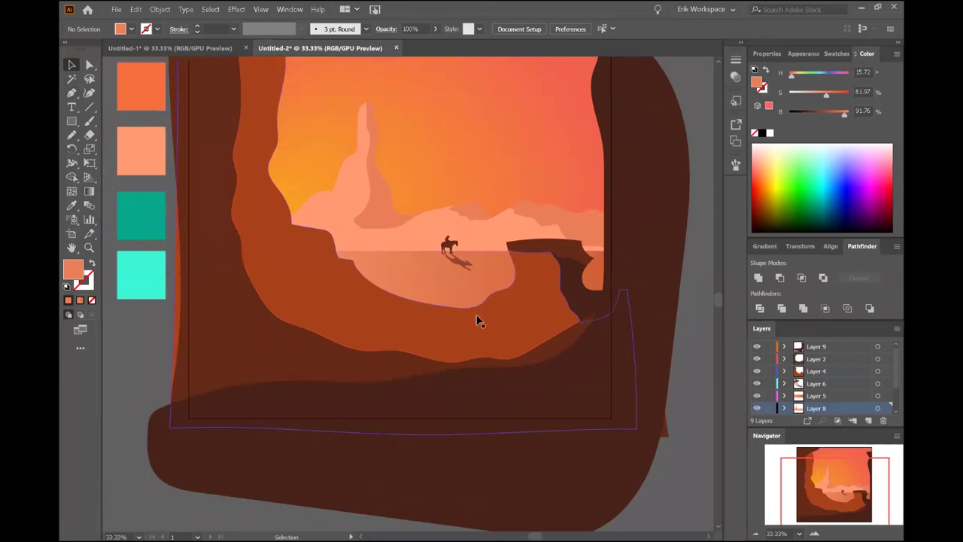
# Redraw the orange canyon wall's edge so it extends down beneath the mesa.
pyautogui.click(477, 321)
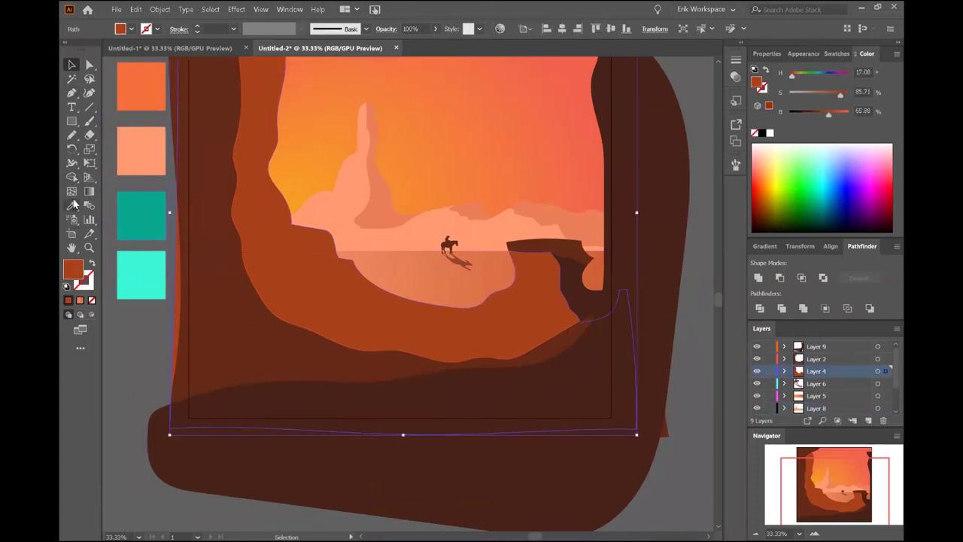
pyautogui.press('n')
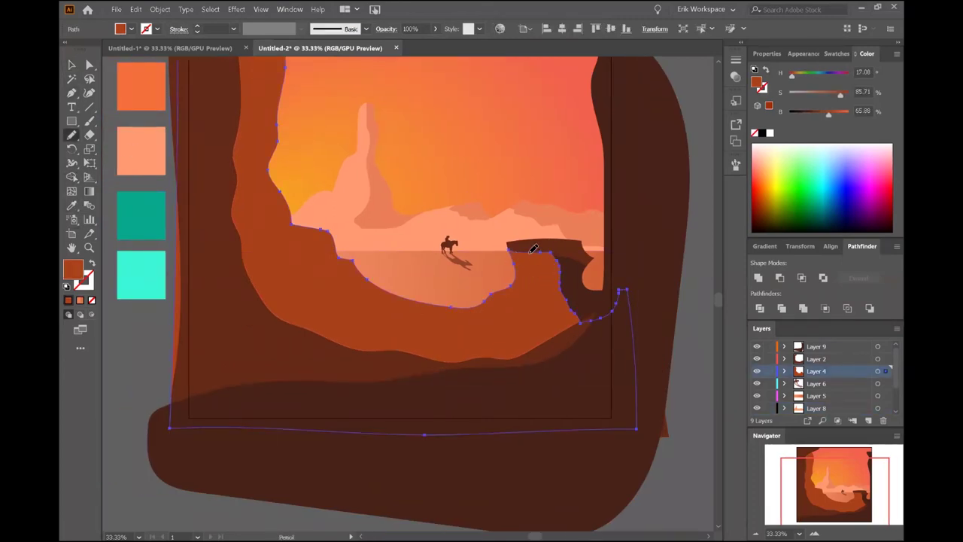
pyautogui.moveTo(587, 353); pyautogui.dragTo(589, 335)
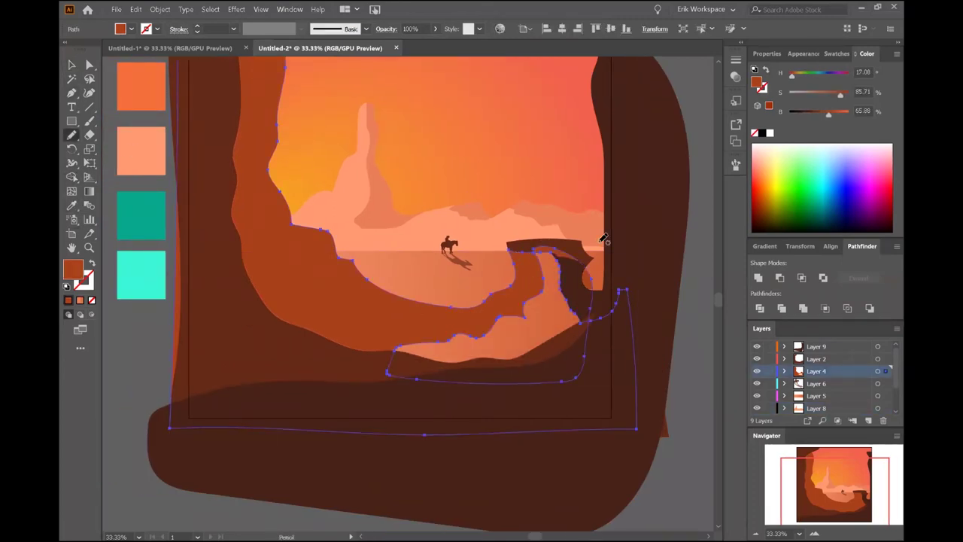
pyautogui.press('v')
pyautogui.hotkey('ctrl', '-')
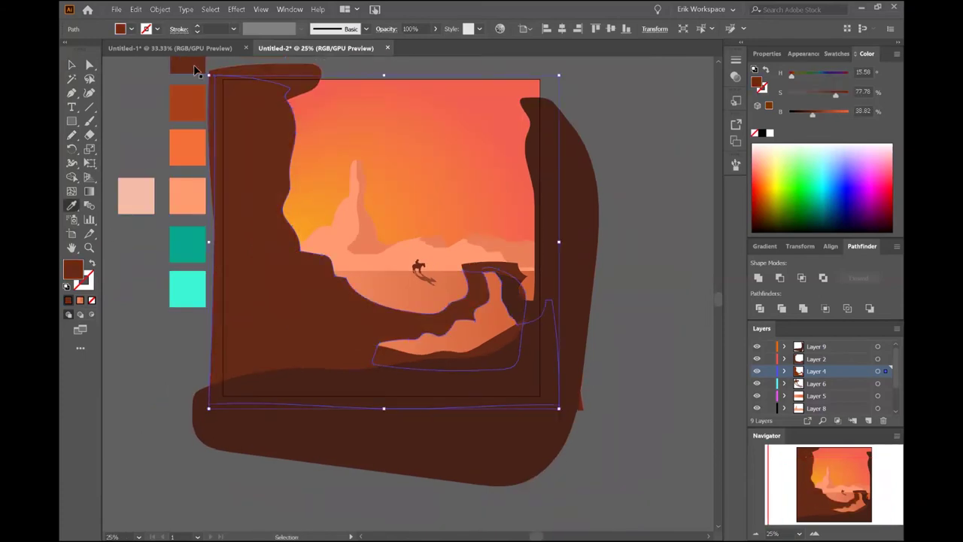
pyautogui.click(605, 285)
pyautogui.scroll(3, 585, 358)
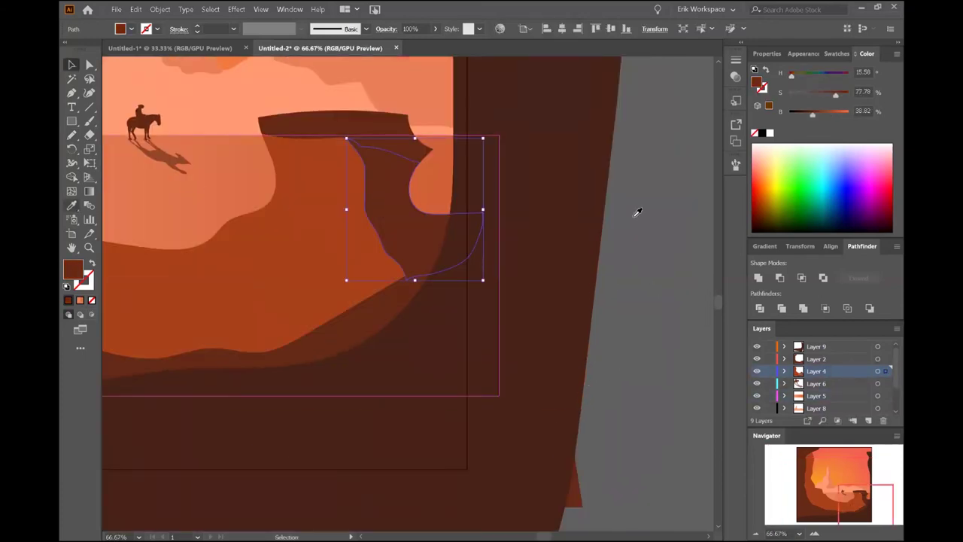
pyautogui.scroll(-2, 586, 358)
pyautogui.scroll(-3, 561, 400)
pyautogui.scroll(4, 561, 399)
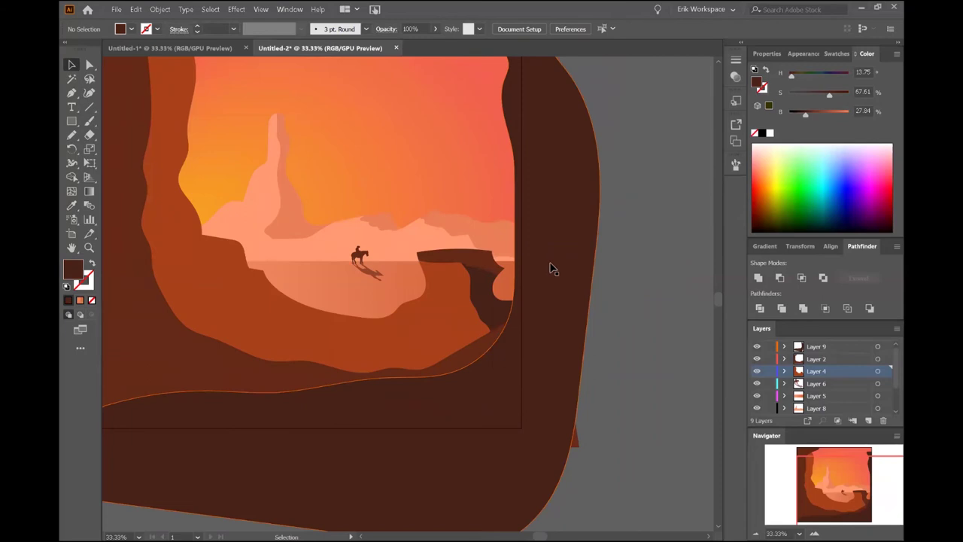
pyautogui.scroll(-1, 630, 237)
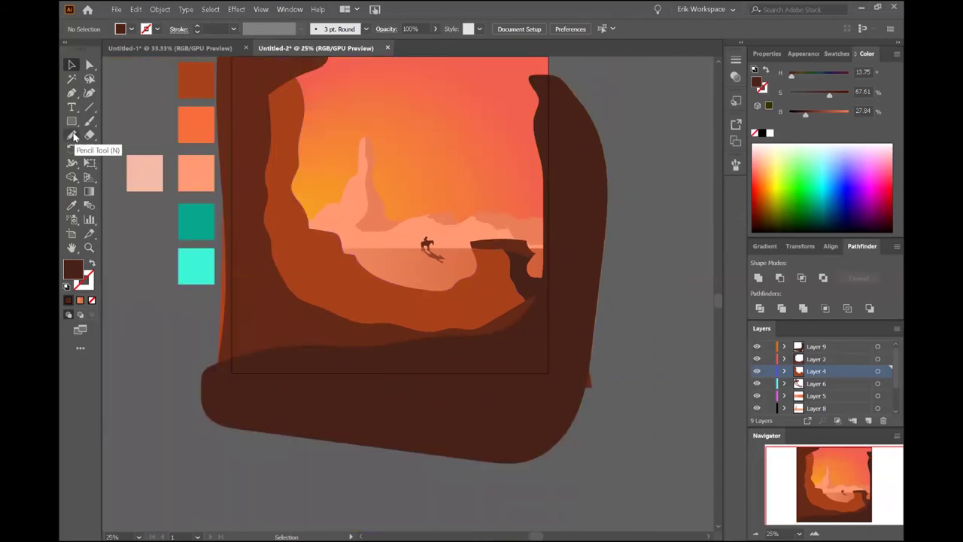
# Fill the new left wall shape with the Eyedropper, trying dark brown then orange-brown.
pyautogui.keyDown('ctrl'); pyautogui.click(278, 114); pyautogui.keyUp('ctrl')
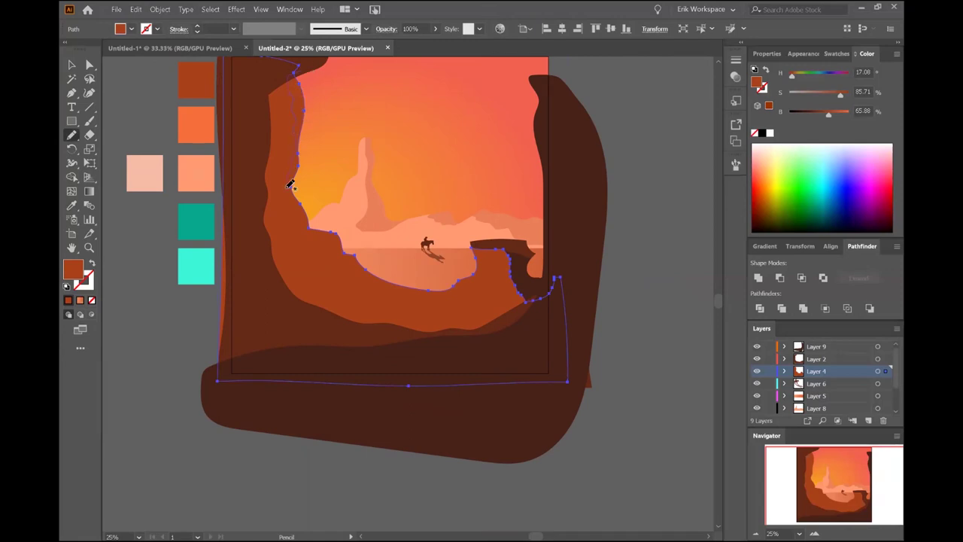
pyautogui.keyDown('ctrl'); pyautogui.click(340, 143); pyautogui.keyUp('ctrl')
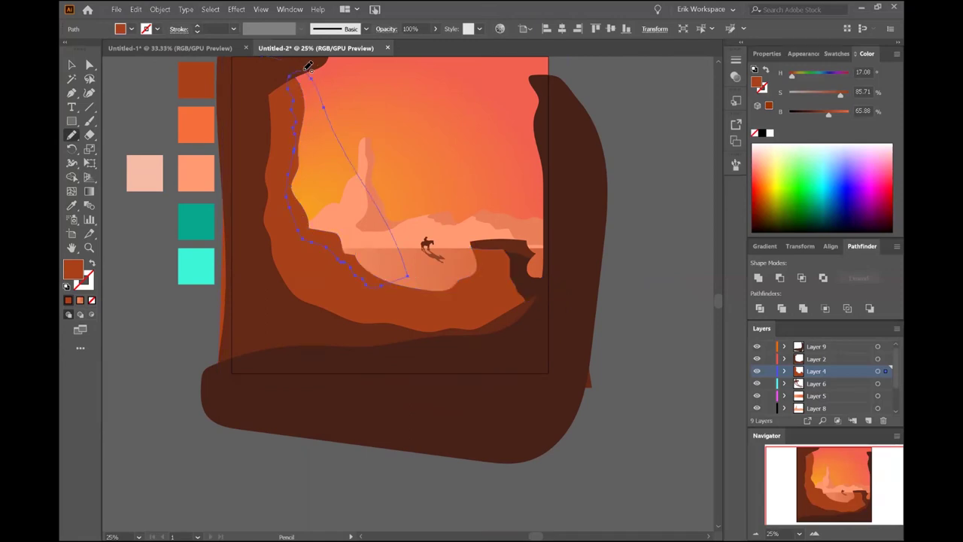
pyautogui.click(71, 204)
pyautogui.click(523, 245)
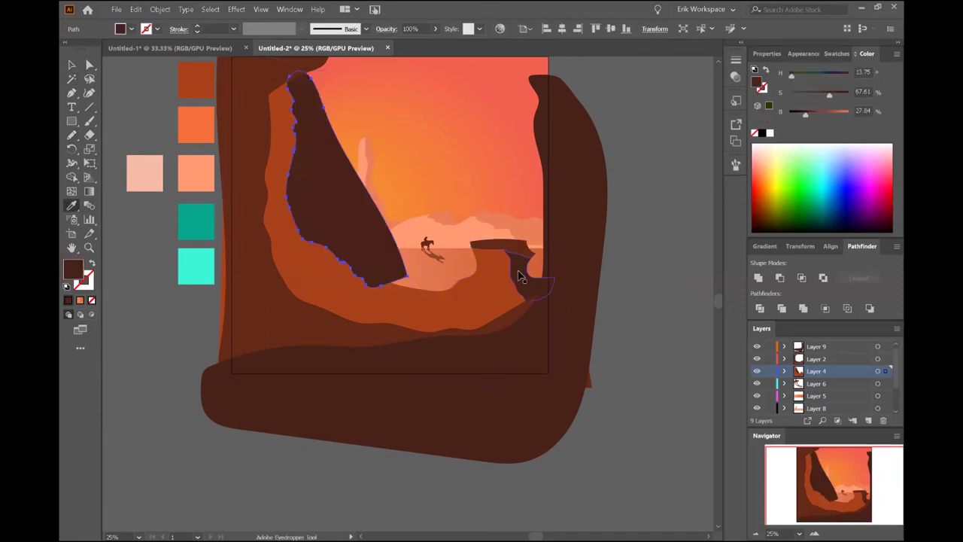
pyautogui.press('v')
pyautogui.click(377, 304)
pyautogui.keyDown('ctrl'); pyautogui.click(346, 135); pyautogui.keyUp('ctrl')
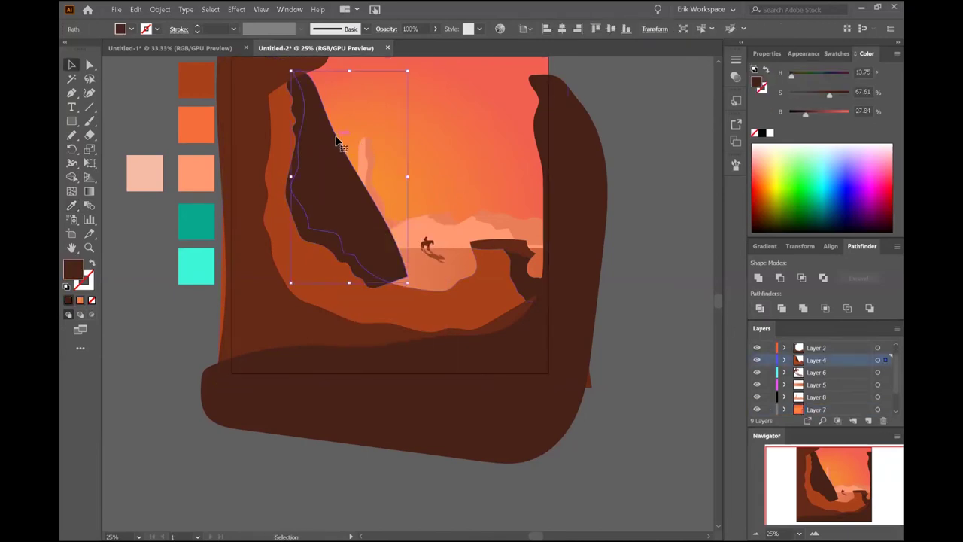
pyautogui.press('i')
pyautogui.click(391, 306)
# Restore the dark brown fill and make the thin edge strip bright orange.
pyautogui.scroll(2, 376, 263)
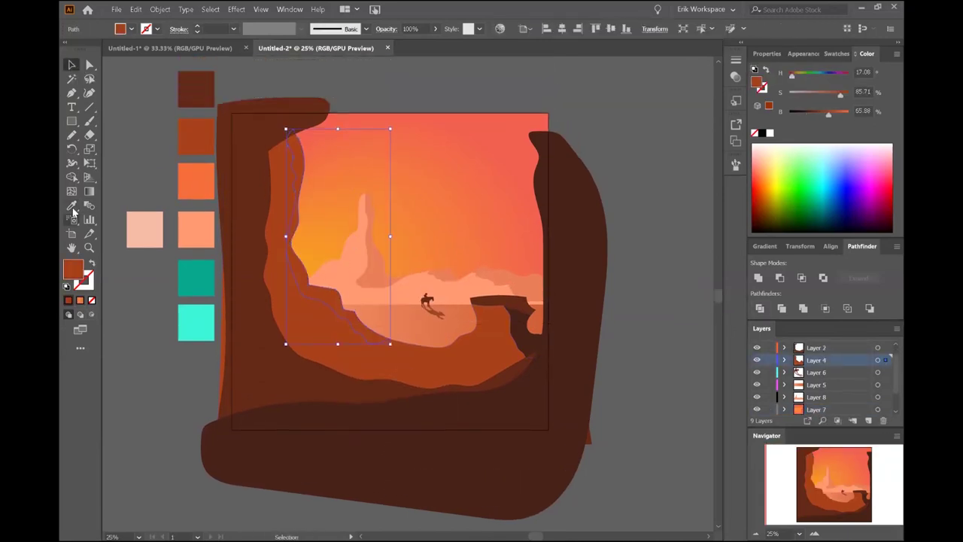
pyautogui.hotkey('ctrl', 'z')
pyautogui.click(72, 67)
pyautogui.press('i')
pyautogui.click(195, 180)
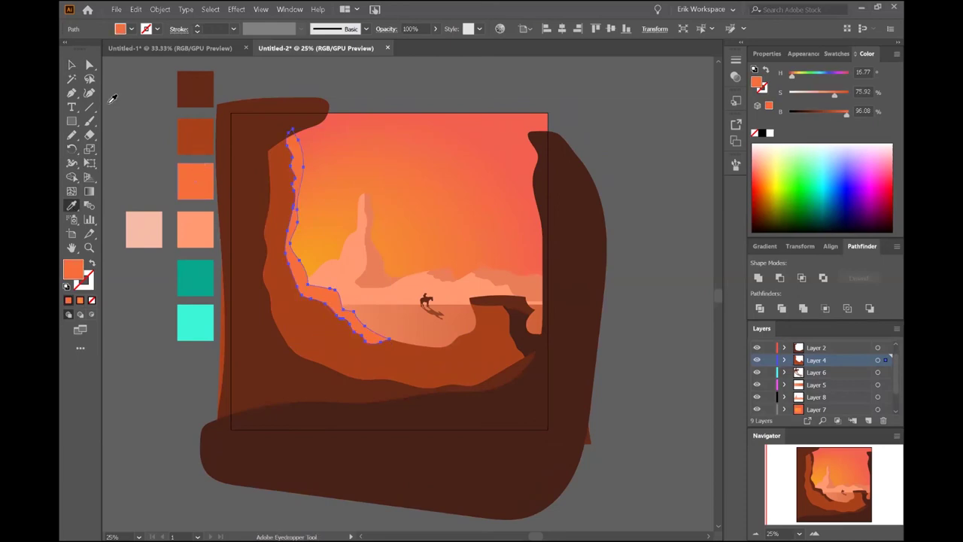
pyautogui.press('v')
pyautogui.hotkey('ctrl', 'shift', 'a')
# Recolour the cliff face under the mesa ledge with the canyon wall's colour.
pyautogui.click(523, 329)
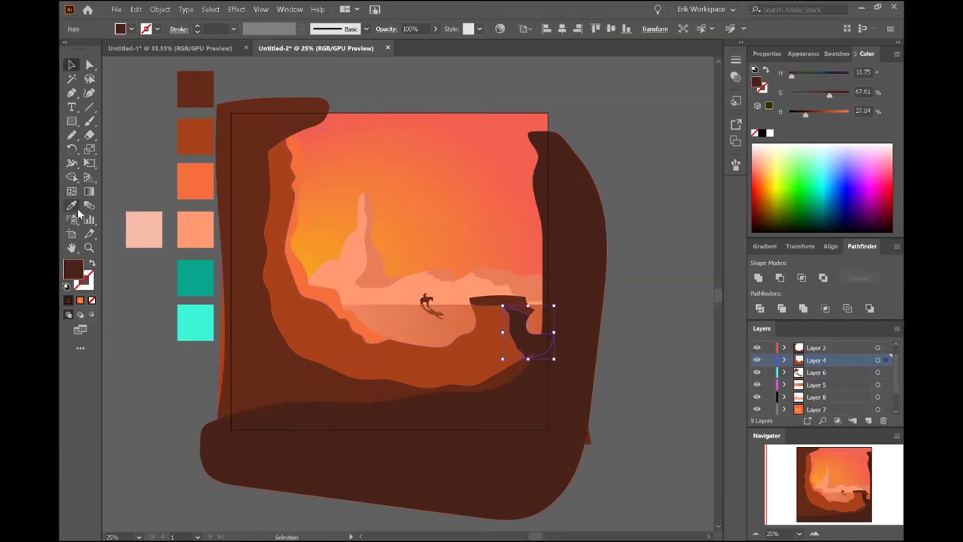
pyautogui.press('i')
pyautogui.click(481, 361)
pyautogui.press('v')
pyautogui.hotkey('ctrl', 'shift', 'a')
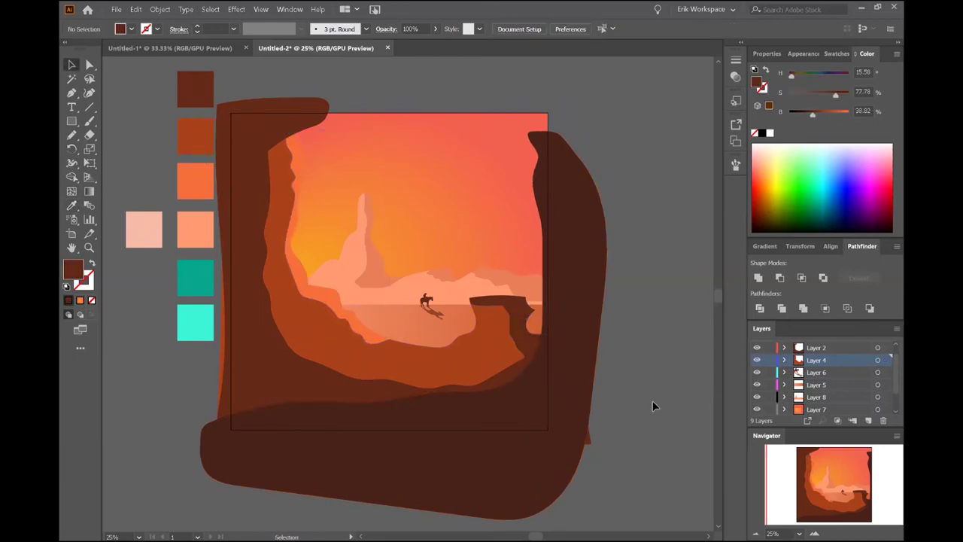
pyautogui.scroll(-1, 654, 402)
# Cut the sunlit ground rectangle with a freehand curved loop under the rider using Divide.
pyautogui.click(432, 332)
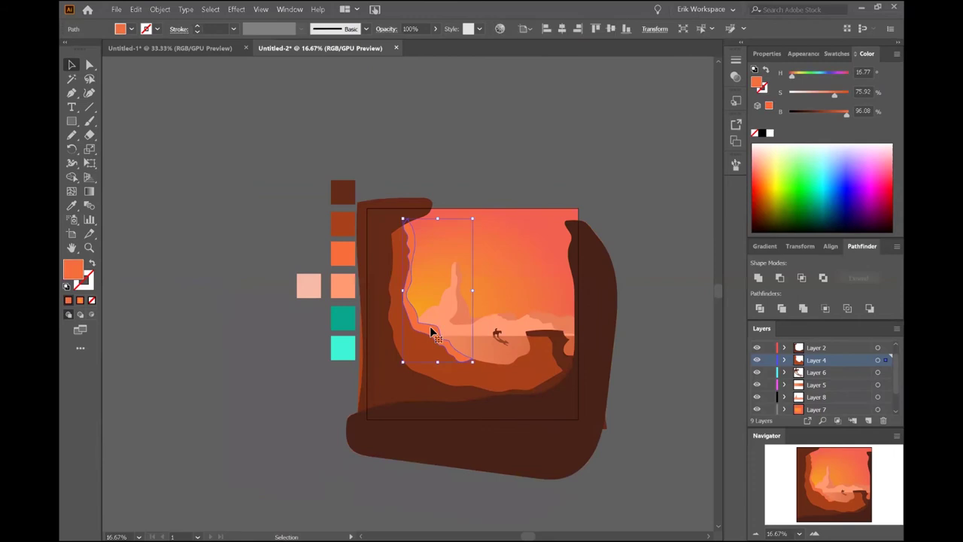
pyautogui.click(255, 156)
pyautogui.click(530, 369)
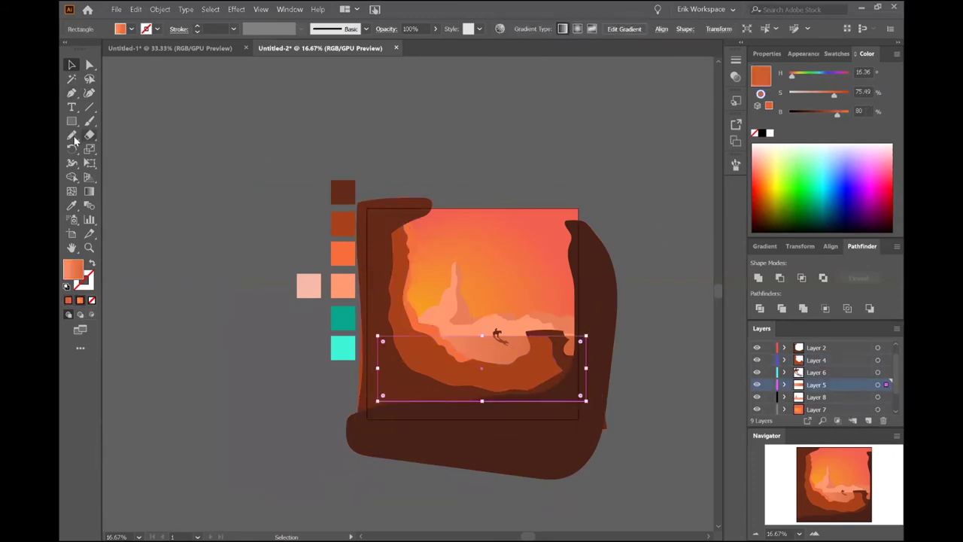
pyautogui.click(72, 137)
pyautogui.moveTo(491, 331); pyautogui.dragTo(485, 332)
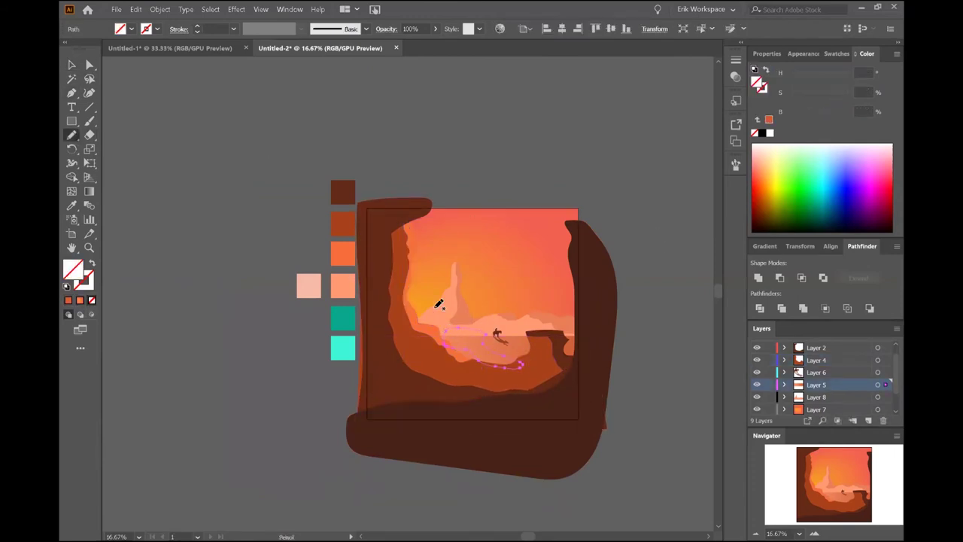
pyautogui.press('v')
pyautogui.click(760, 309)
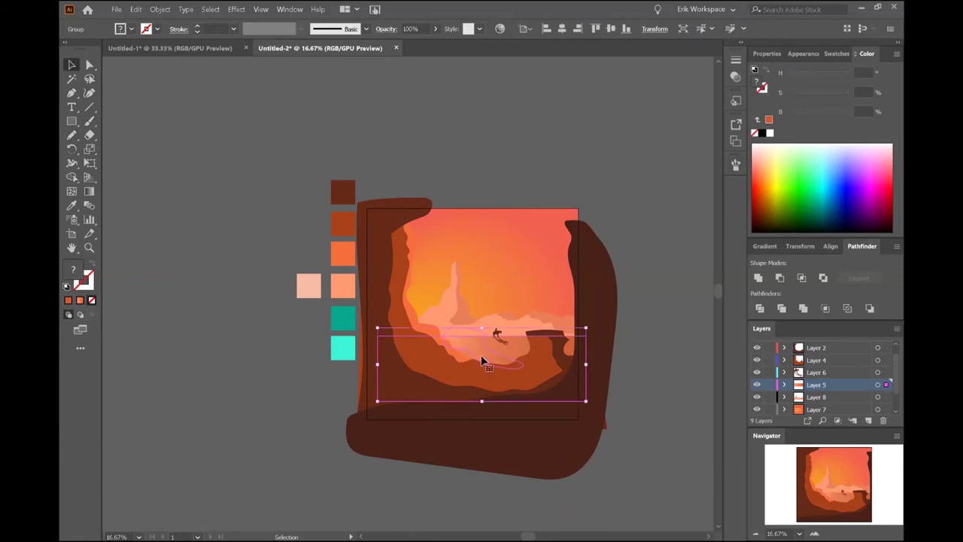
# Select the cut shadow piece and give it a gradient fill.
pyautogui.scroll(4, 484, 350)
pyautogui.rightClick(512, 172)
pyautogui.click(472, 259)
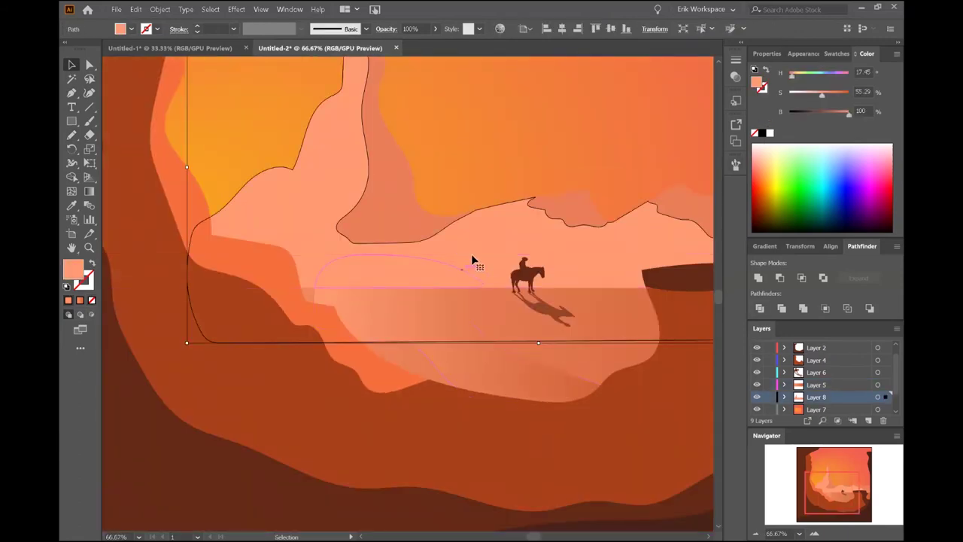
pyautogui.click(475, 300)
pyautogui.press('.')
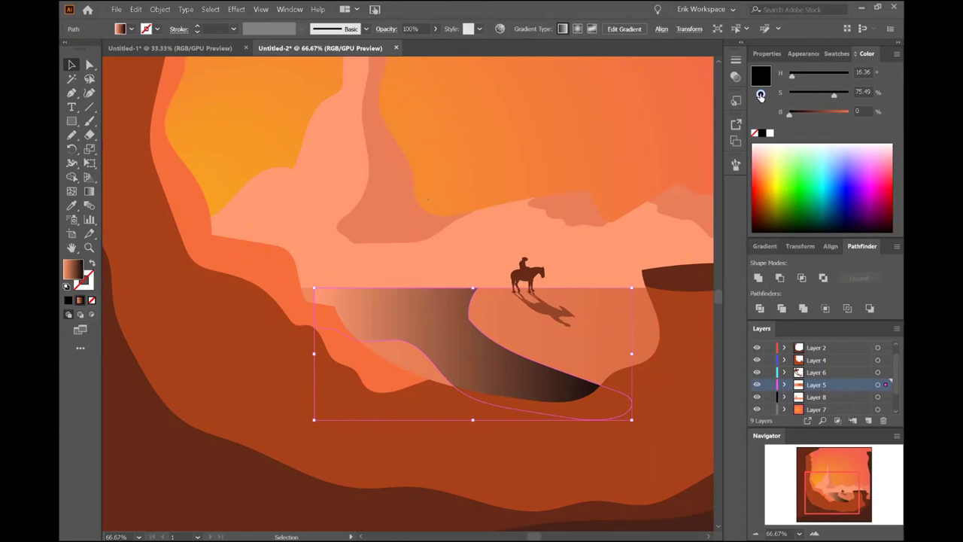
# Try a black fill at 33% opacity on the shadow piece, then undo it.
pyautogui.click(760, 95)
pyautogui.click(767, 54)
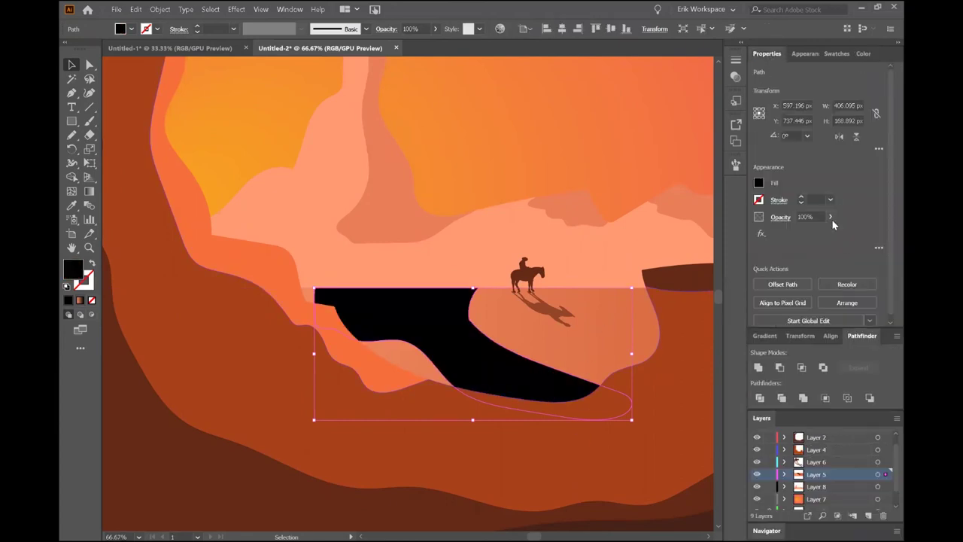
pyautogui.click(830, 216)
pyautogui.moveTo(830, 231); pyautogui.dragTo(799, 233)
pyautogui.hotkey('ctrl', '-')
pyautogui.hotkey('ctrl', '-')
pyautogui.hotkey('ctrl', '-')
pyautogui.hotkey('ctrl', 'z')
pyautogui.hotkey('ctrl', 'z')
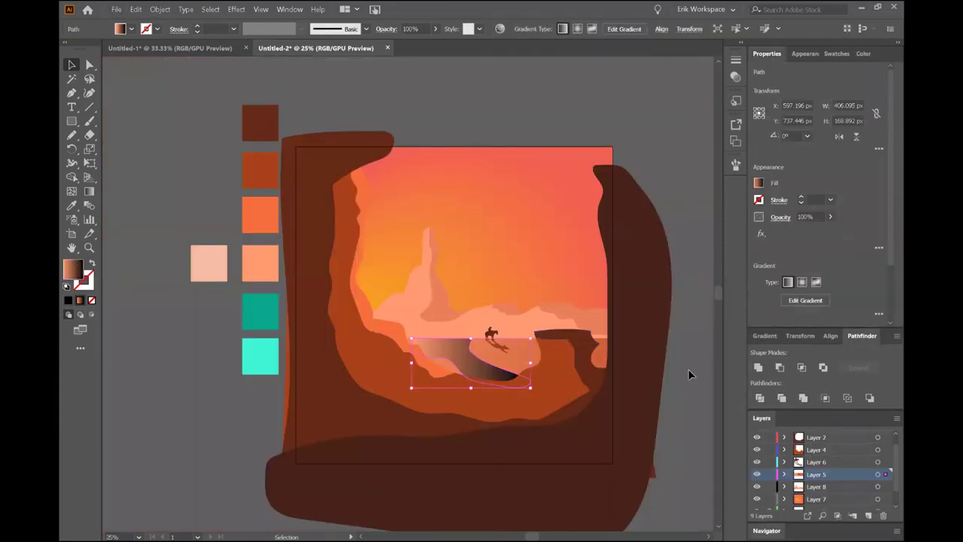
# Reverse the shadow piece's linear gradient and sample a swatch colour into its right stop.
pyautogui.click(765, 335)
pyautogui.click(806, 374)
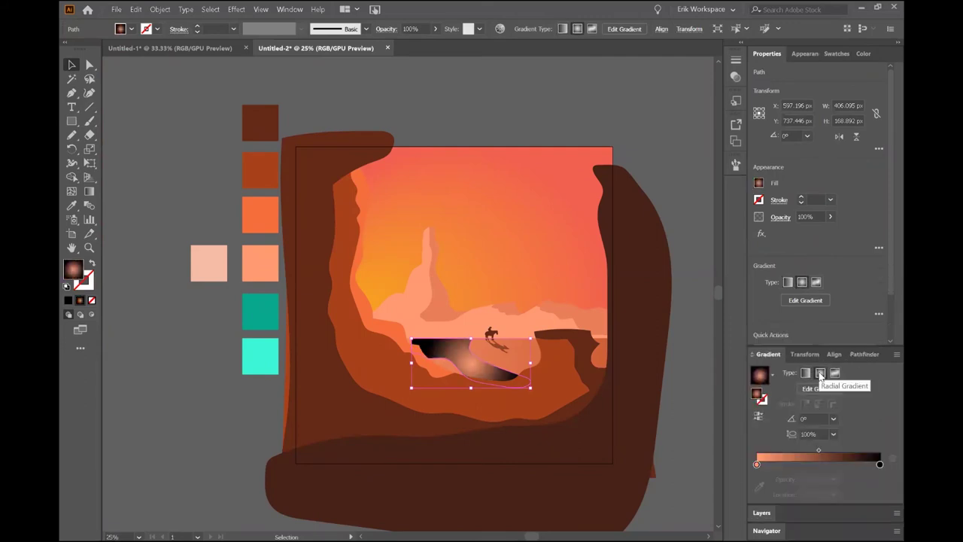
pyautogui.click(758, 415)
pyautogui.click(806, 373)
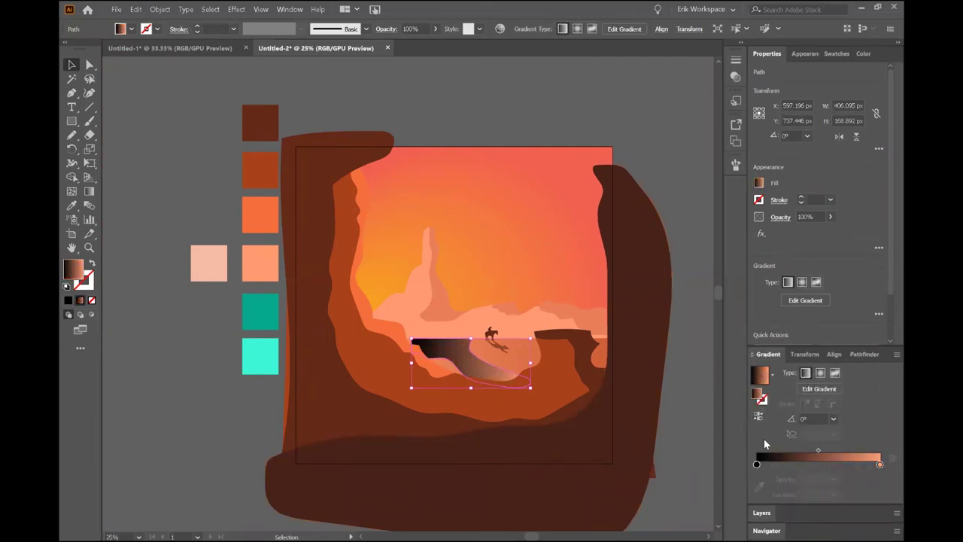
pyautogui.click(879, 464)
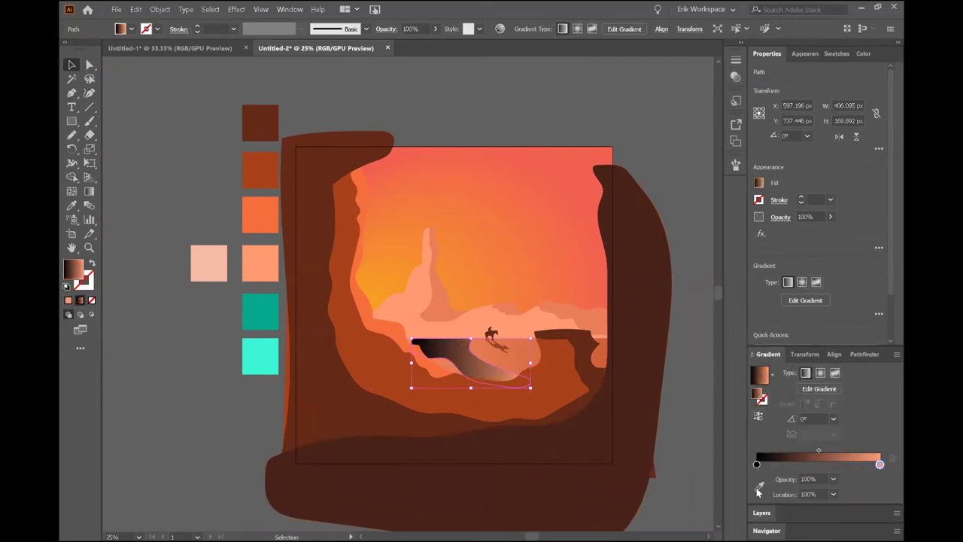
pyautogui.click(759, 485)
pyautogui.click(209, 263)
pyautogui.scroll(3, 474, 377)
pyautogui.click(474, 376)
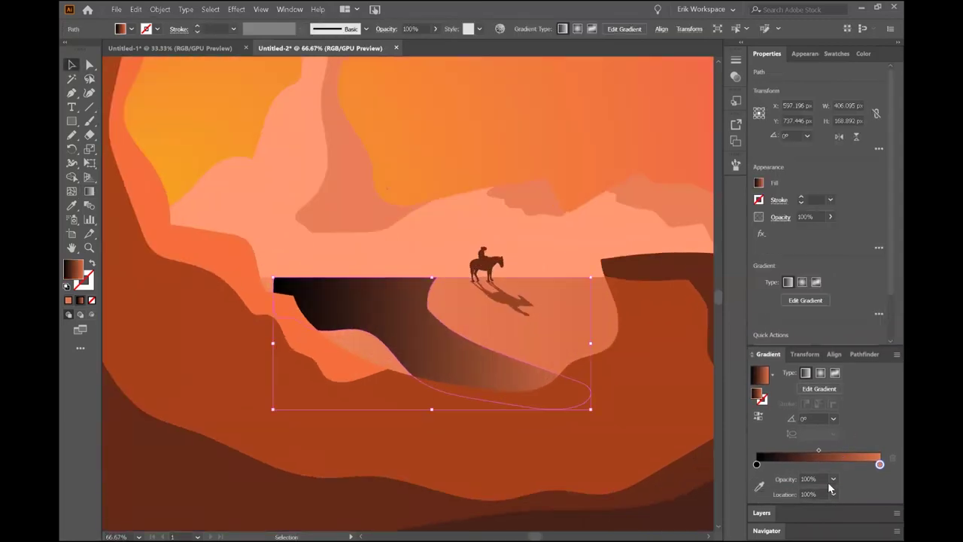
pyautogui.scroll(-4, 623, 354)
pyautogui.click(575, 247)
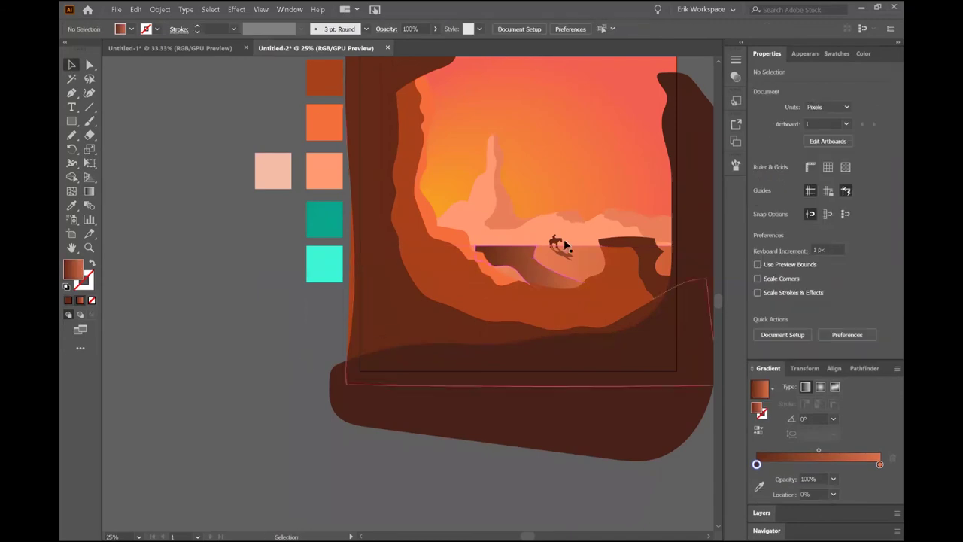
# Recolour the orange left canyon-edge path to the wall brown.
pyautogui.scroll(1, 231, 301)
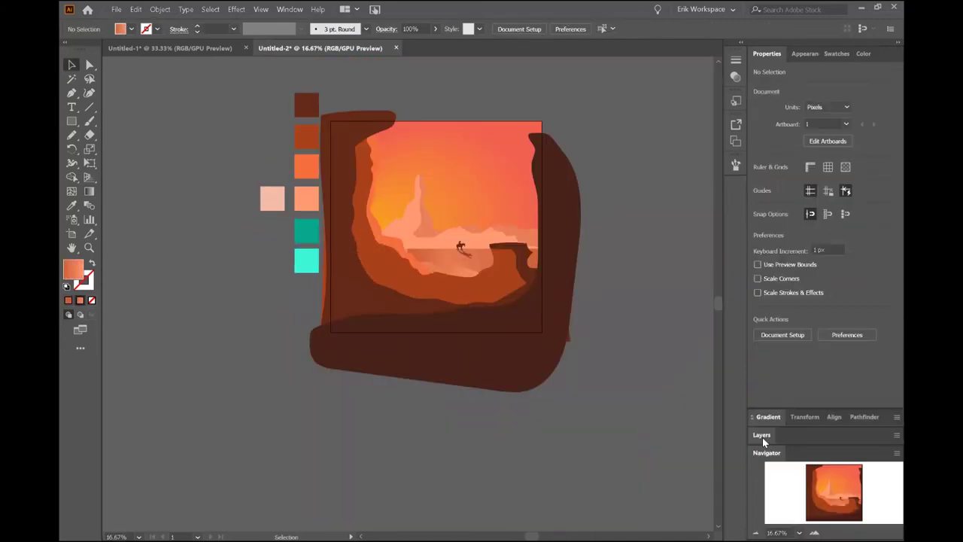
pyautogui.click(863, 54)
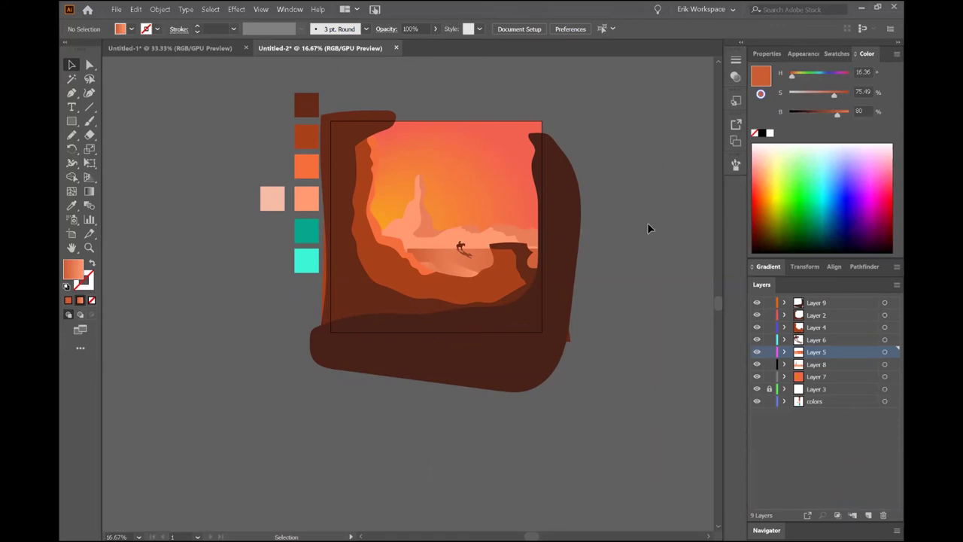
pyautogui.scroll(2, 424, 270)
pyautogui.click(423, 255)
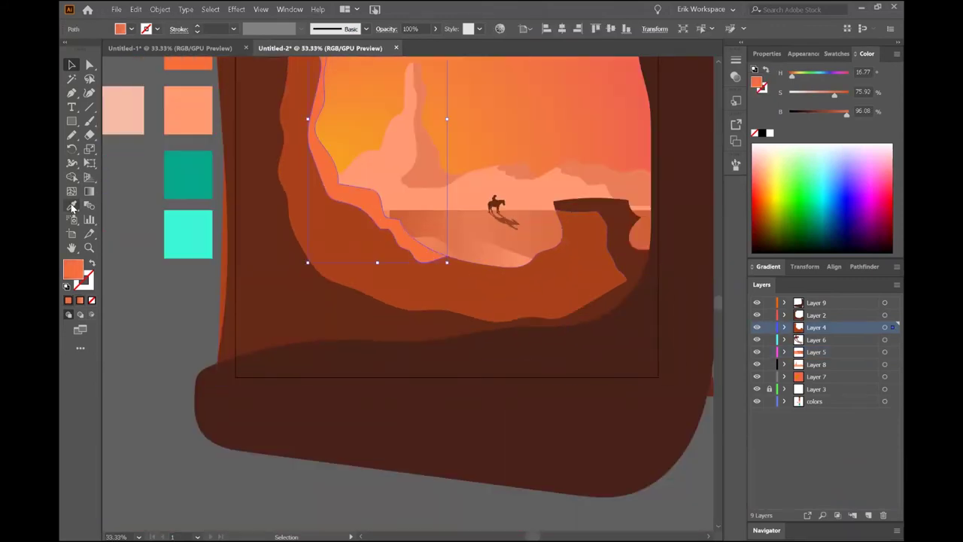
pyautogui.doubleClick(73, 269)
pyautogui.click(853, 123)
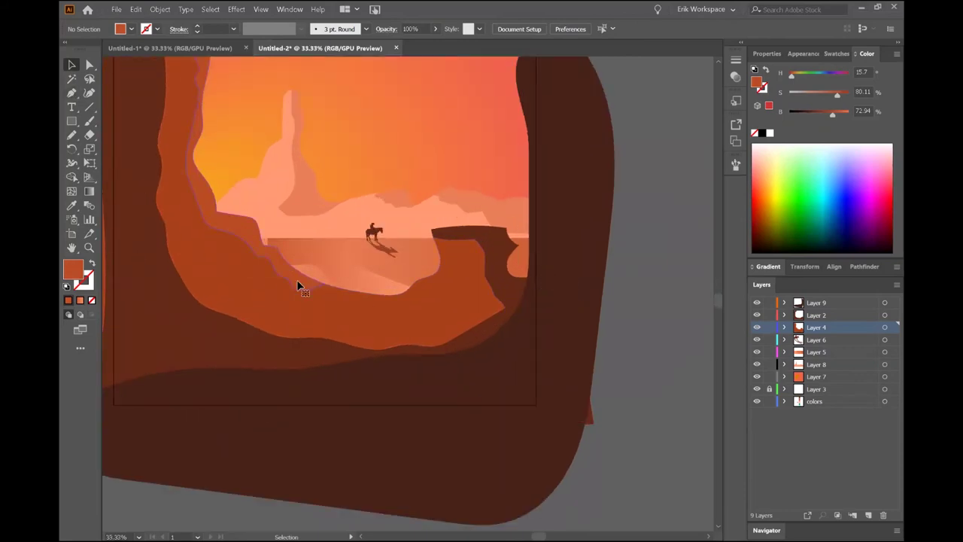
# Unlock Layer 3, hide the colors layer, and bring the square frame to the top.
pyautogui.scroll(-2, 655, 303)
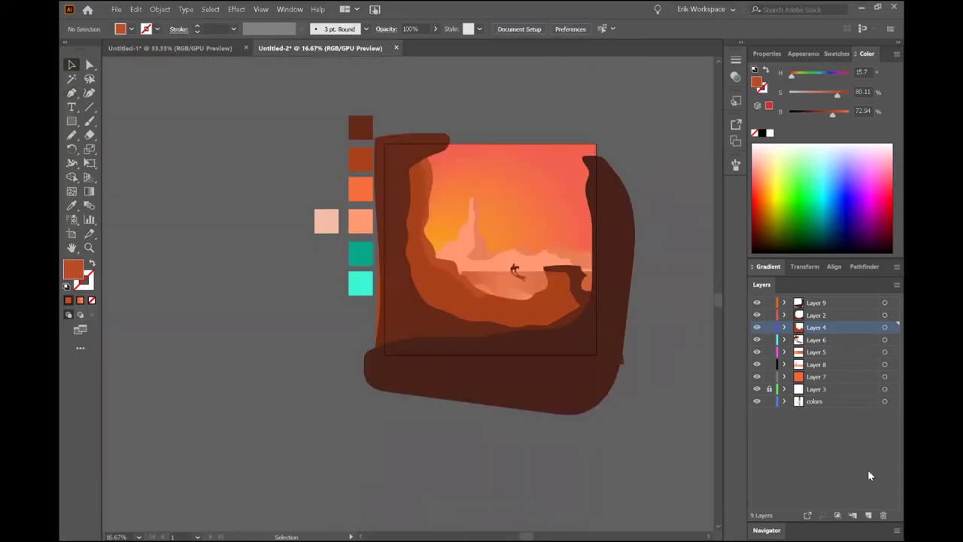
pyautogui.click(769, 389)
pyautogui.click(885, 389)
pyautogui.click(756, 401)
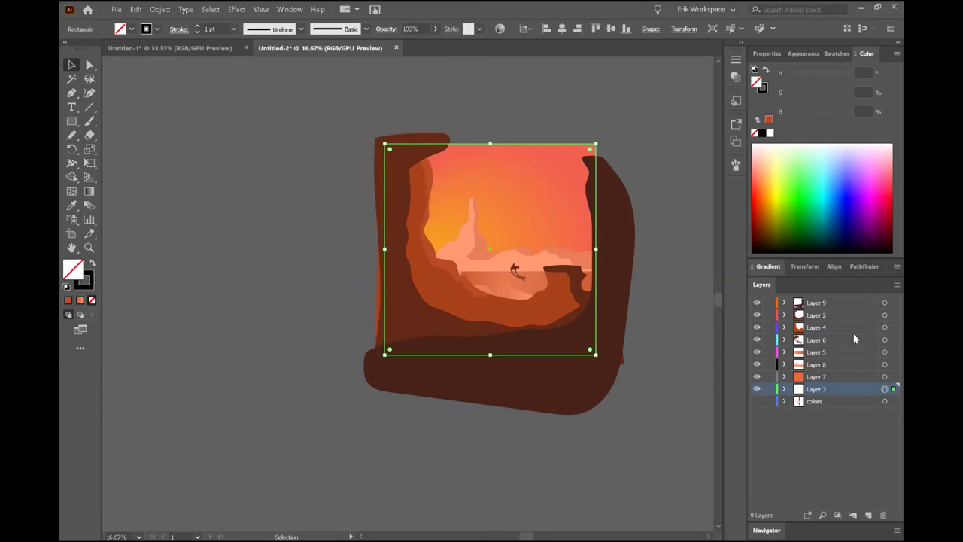
pyautogui.rightClick(361, 107)
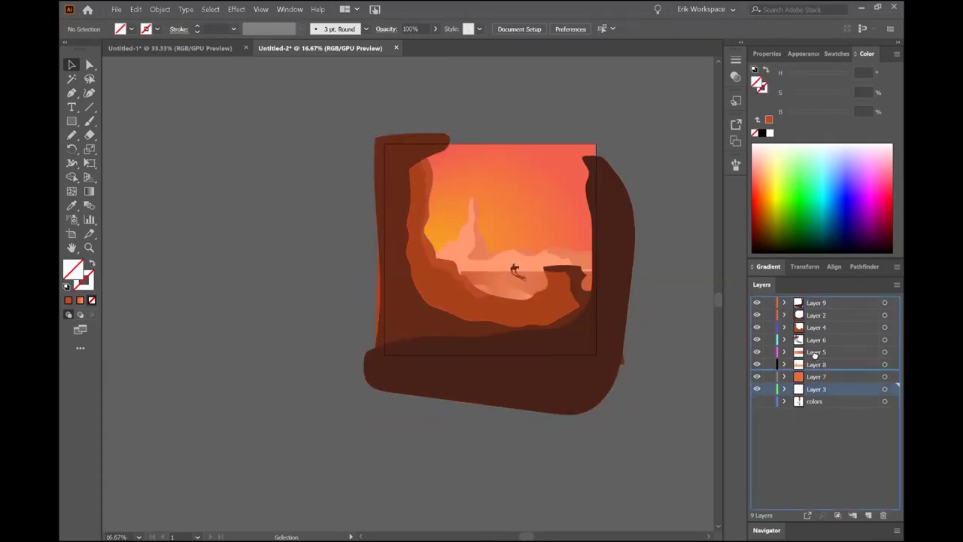
pyautogui.click(655, 398)
# Clip all artwork to the square frame, then release the clipping mask.
pyautogui.hotkey('ctrl', 'a')
pyautogui.rightClick(319, 109)
pyautogui.click(376, 197)
pyautogui.scroll(2, 644, 258)
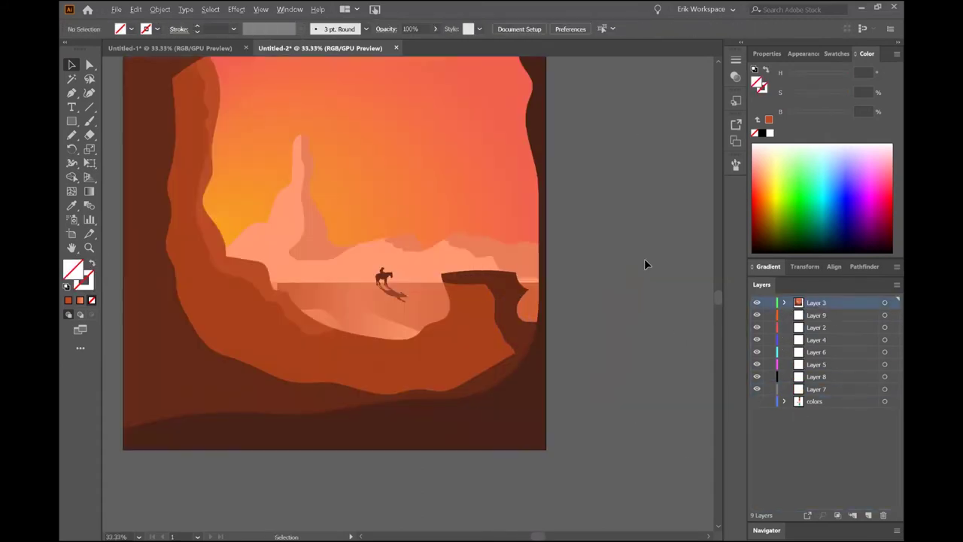
pyautogui.click(463, 374)
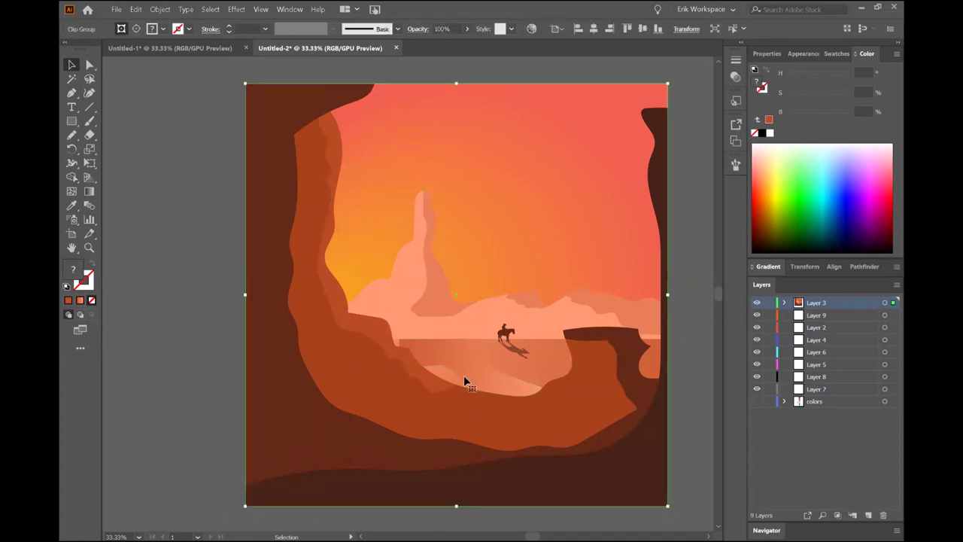
pyautogui.hotkey('ctrl', 'alt', '7')
# Stretch the pale desert shape wider by pulling its left and right edges outward.
pyautogui.scroll(2, 272, 310)
pyautogui.click(401, 333)
pyautogui.moveTo(344, 376); pyautogui.dragTo(334, 376)
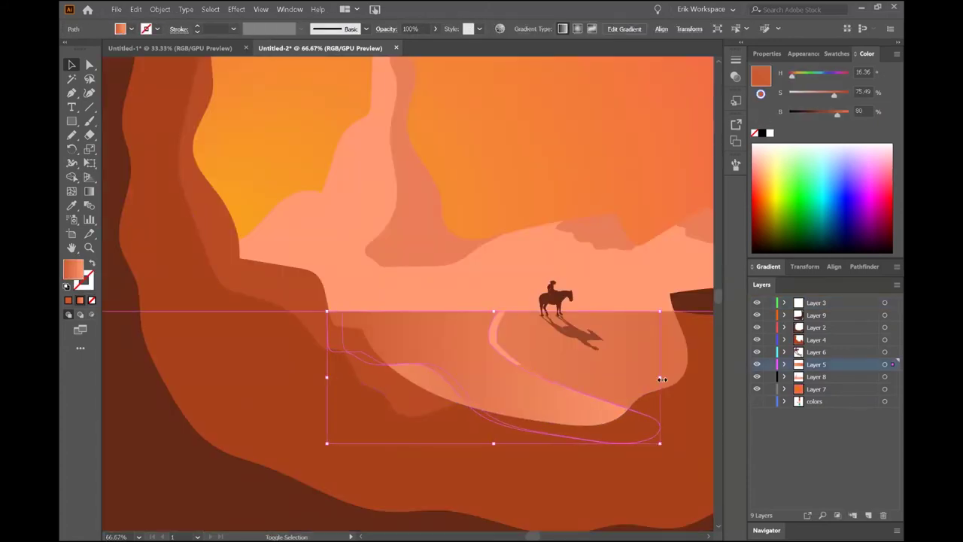
pyautogui.moveTo(655, 378); pyautogui.dragTo(680, 382)
pyautogui.scroll(-2, 647, 352)
pyautogui.scroll(-3, 649, 333)
pyautogui.click(648, 333)
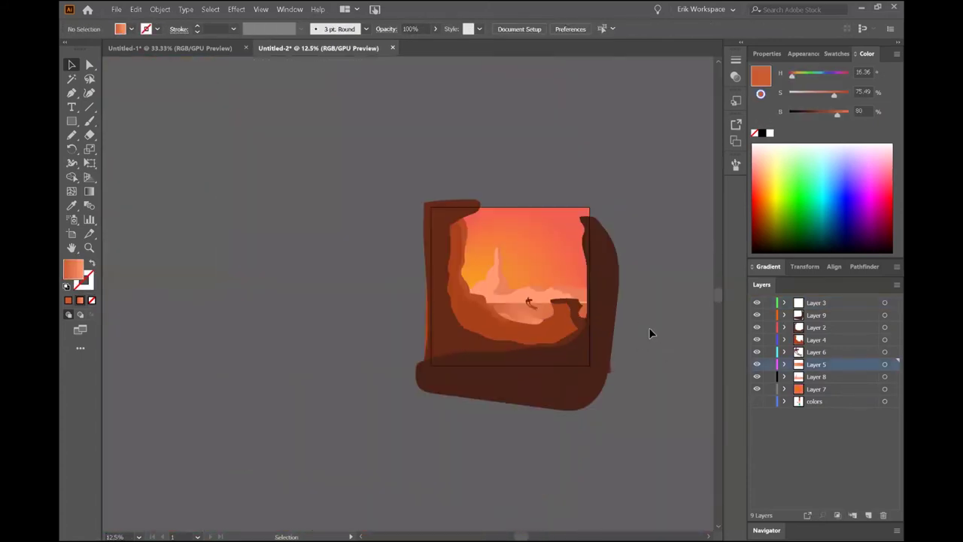
pyautogui.click(548, 338)
# Draw a Pencil outline over the canyon wall and divide the wall along it.
pyautogui.scroll(3, 348, 351)
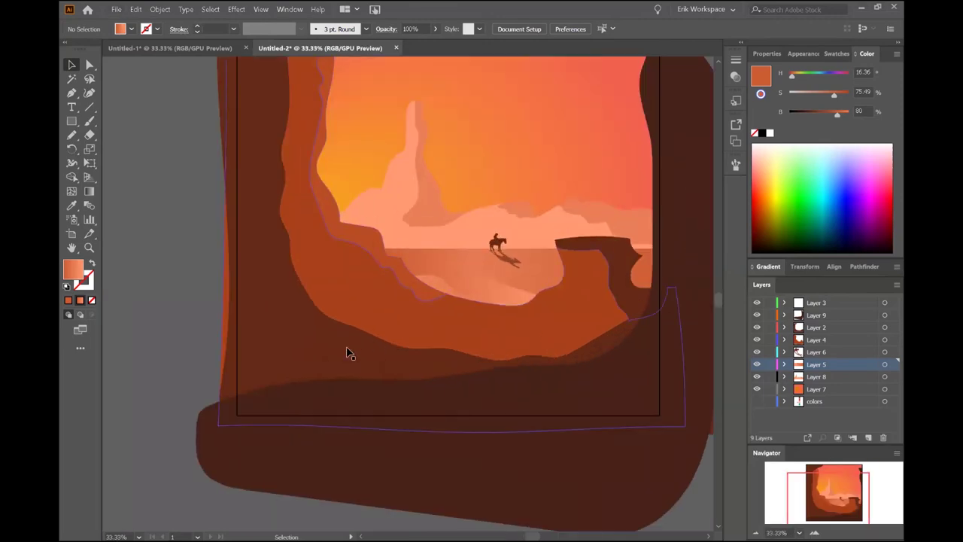
pyautogui.scroll(-2, 348, 351)
pyautogui.click(71, 136)
pyautogui.scroll(2, 363, 250)
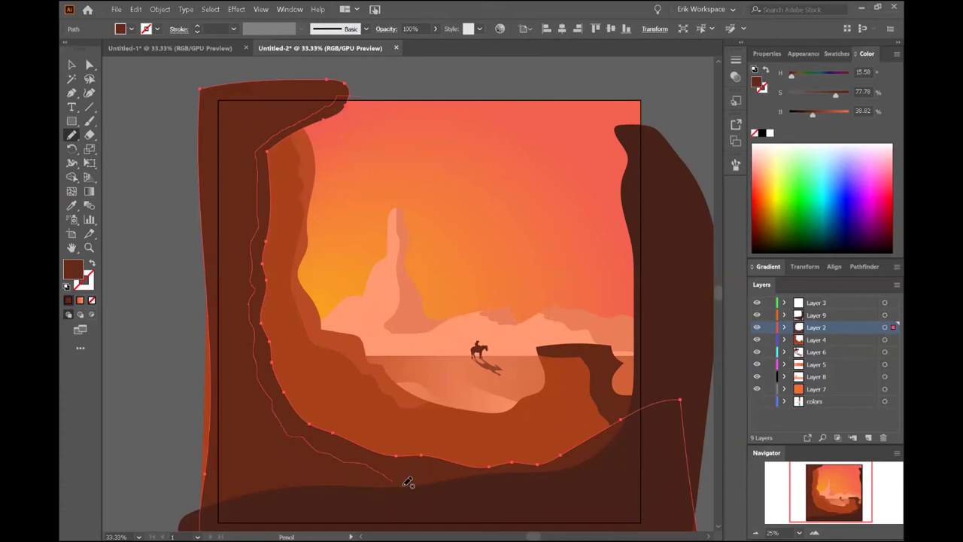
pyautogui.press('v')
pyautogui.keyDown('shift'); pyautogui.click(208, 149); pyautogui.keyUp('shift')
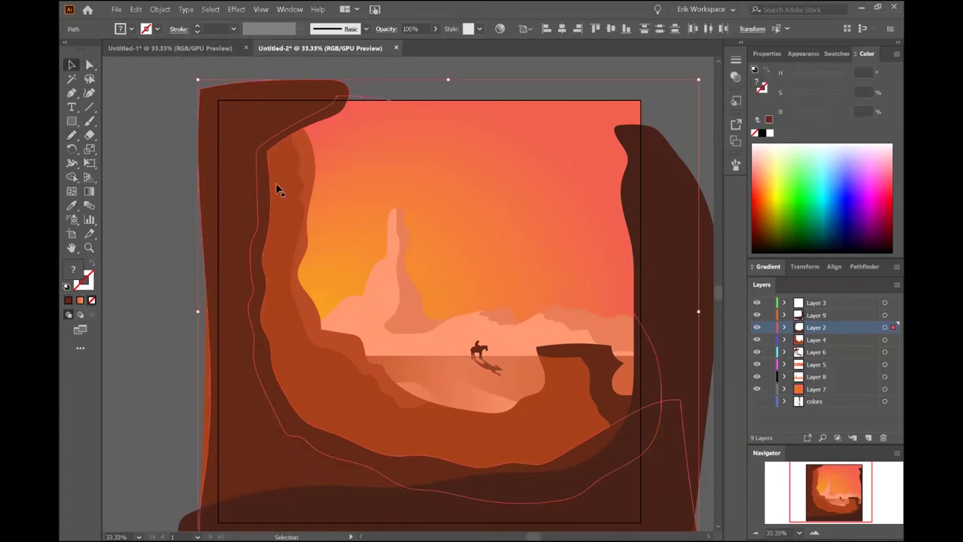
pyautogui.click(864, 267)
# Fill the new inner wall piece with the sampled dark brown.
pyautogui.click(338, 106)
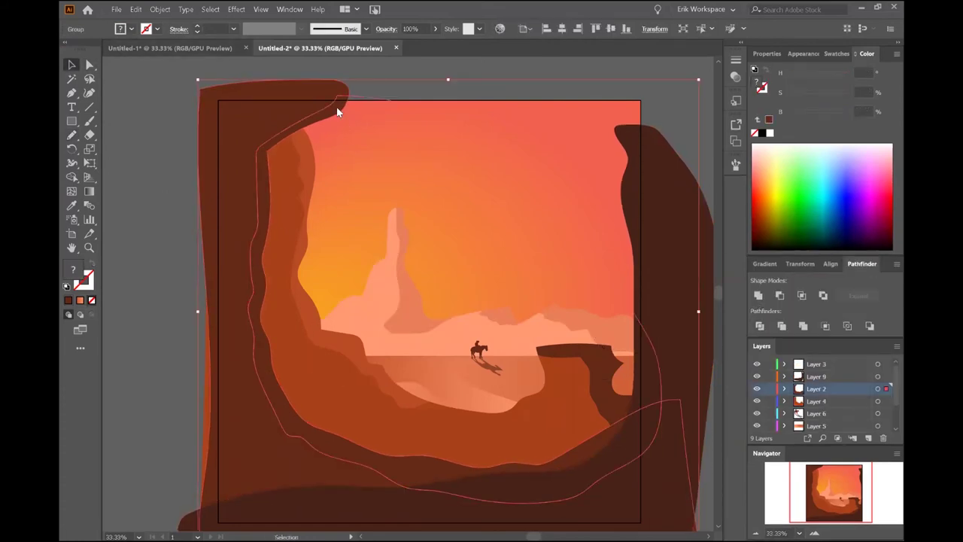
pyautogui.press('i')
pyautogui.click(325, 401)
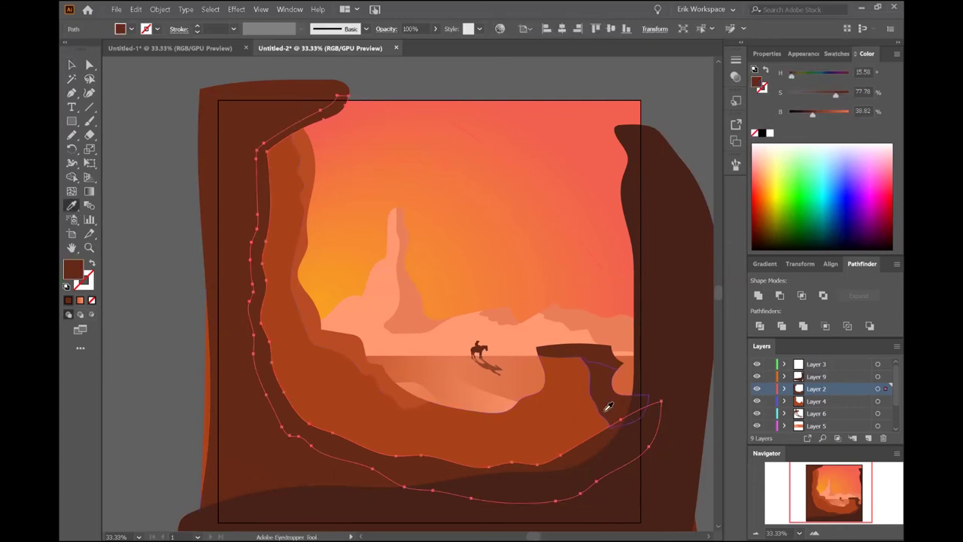
pyautogui.doubleClick(73, 269)
pyautogui.click(851, 123)
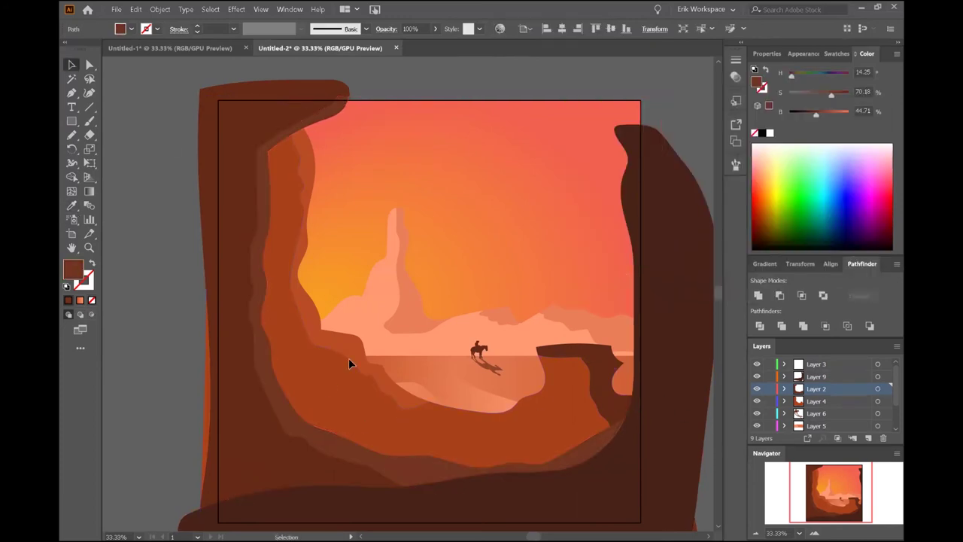
# Draw a Pencil outline across the brown terrain path on Layer 4.
pyautogui.scroll(-3, 699, 384)
pyautogui.scroll(5, 386, 421)
pyautogui.click(386, 422)
pyautogui.hscroll(-2, 385, 422)
pyautogui.press('n')
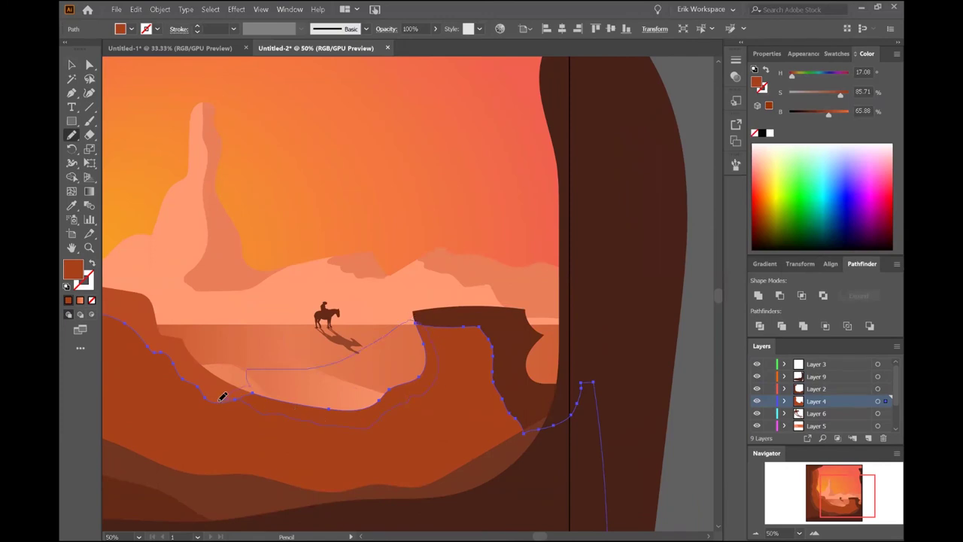
pyautogui.hotkey('ctrl', 'shift', 'a')
# Ungroup the divided pieces and select the new desert floor piece.
pyautogui.press('v')
pyautogui.rightClick(407, 343)
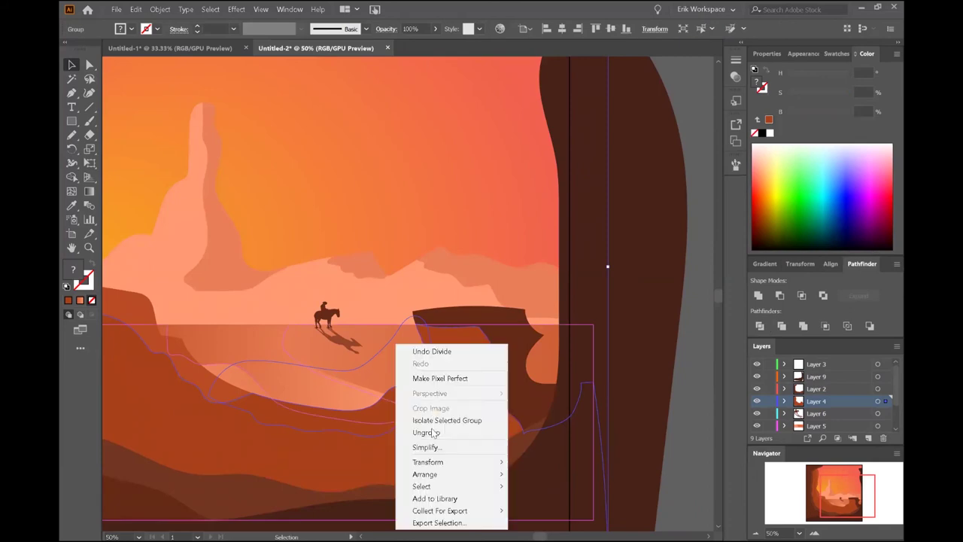
pyautogui.press('Escape')
pyautogui.click(269, 419)
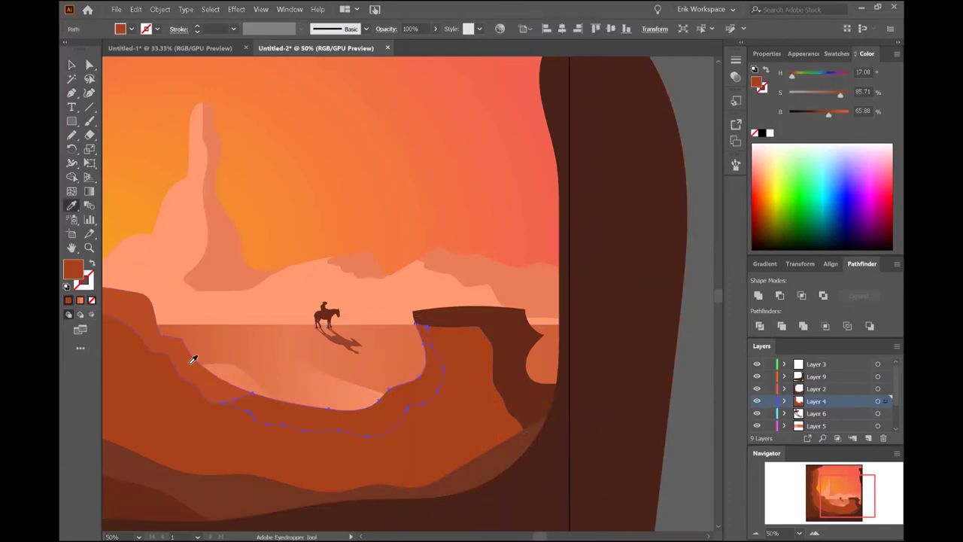
pyautogui.click(687, 384)
pyautogui.scroll(-4, 483, 382)
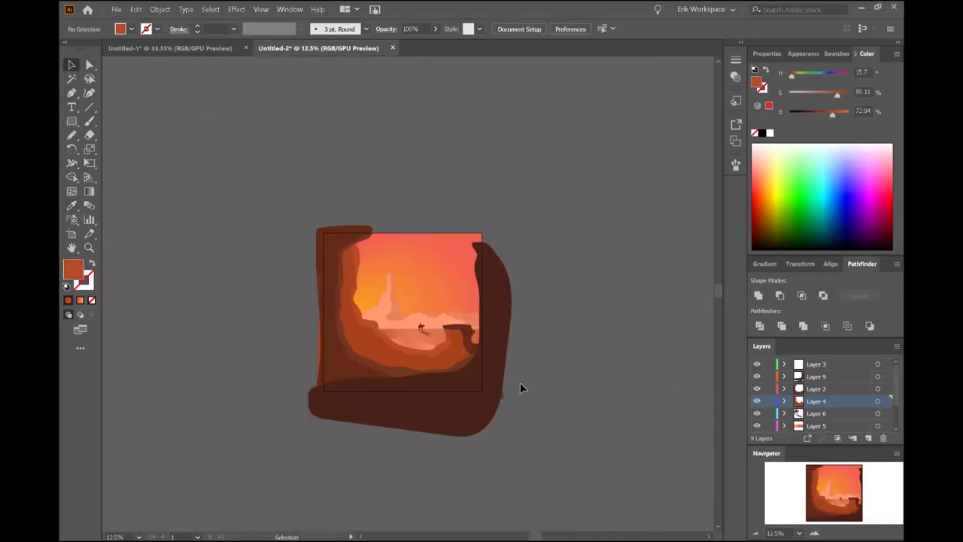
# Select the left canyon path and adjust it for Pencil shading.
pyautogui.scroll(2, 516, 382)
pyautogui.scroll(2, 514, 383)
pyautogui.scroll(-4, 572, 399)
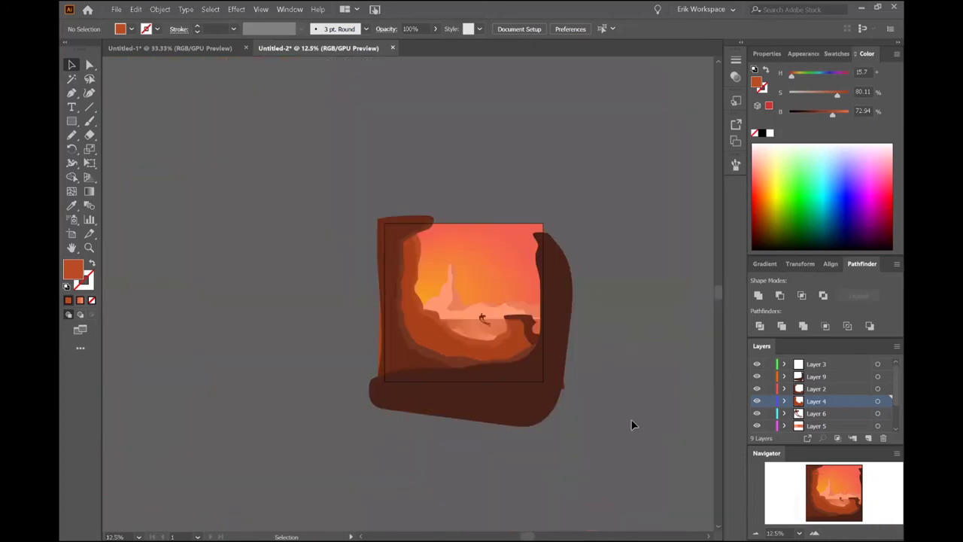
pyautogui.scroll(3, 478, 337)
pyautogui.click(481, 324)
pyautogui.click(71, 135)
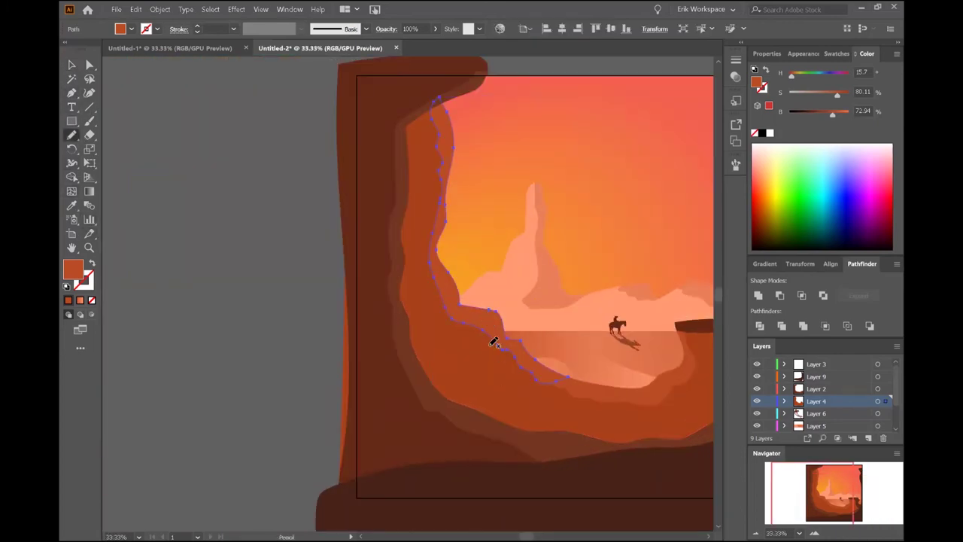
pyautogui.press('v')
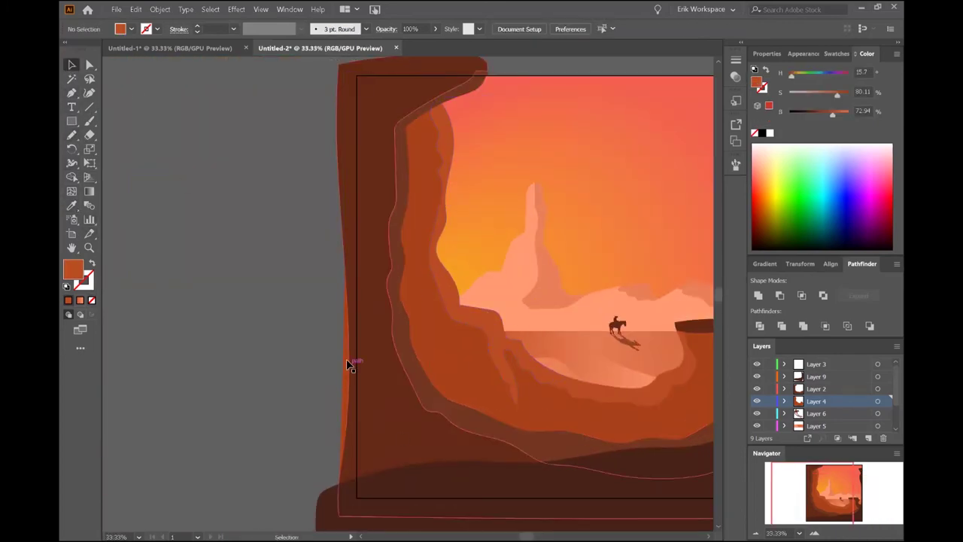
pyautogui.moveTo(496, 378); pyautogui.dragTo(479, 367)
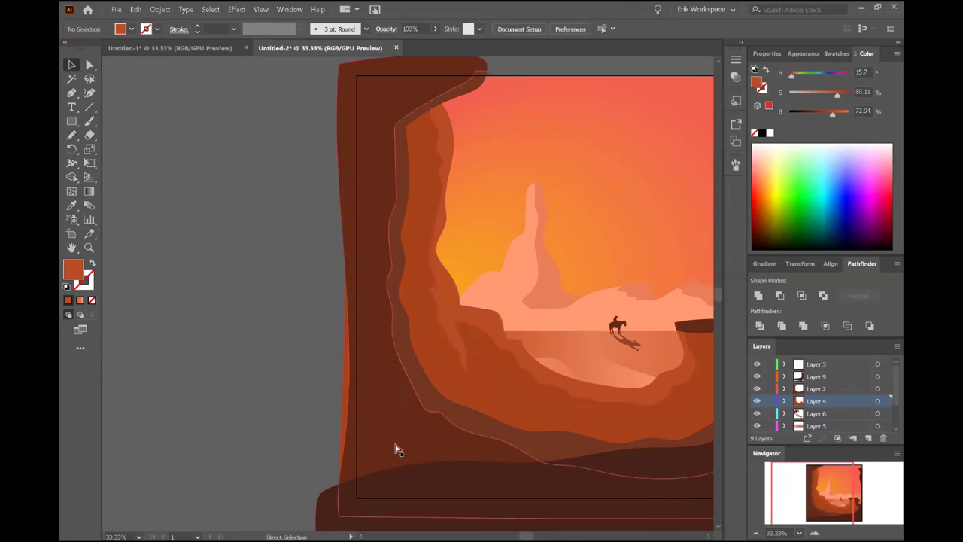
# Draw a Pencil outline along the inner canyon slope below the rider.
pyautogui.scroll(-2, 401, 389)
pyautogui.press('n')
pyautogui.scroll(3, 376, 358)
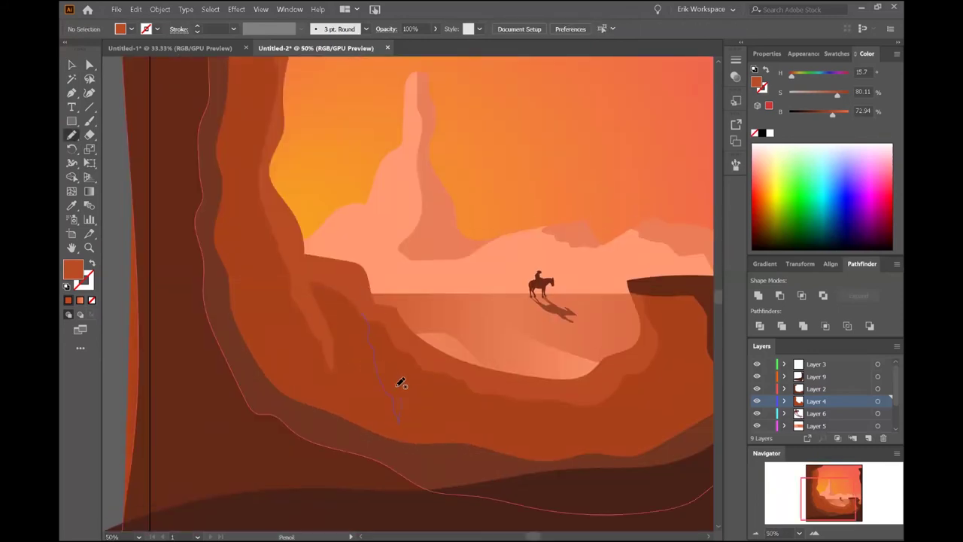
pyautogui.moveTo(401, 383); pyautogui.dragTo(376, 309)
pyautogui.press('v')
pyautogui.scroll(-2, 469, 286)
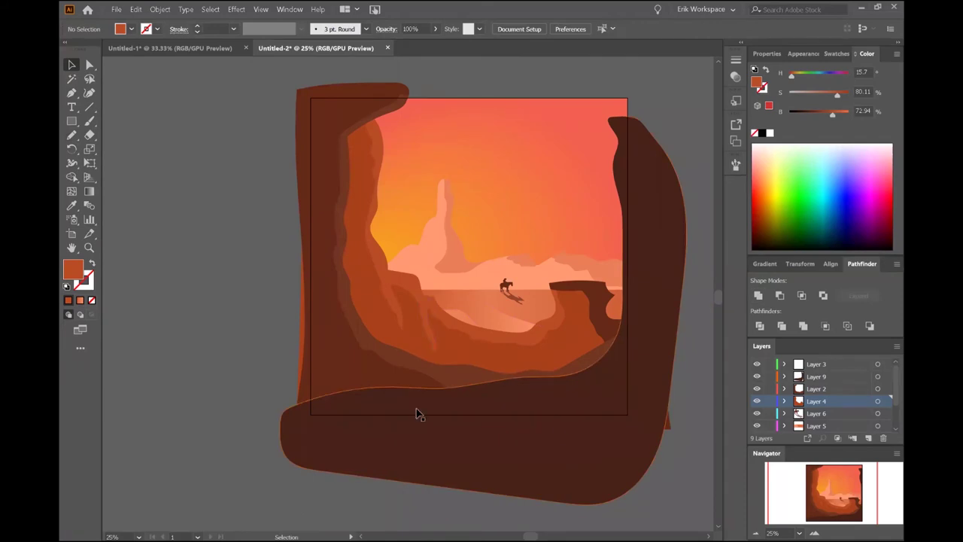
# Draw a shading shape on the upper-left canyon wall.
pyautogui.press('n')
pyautogui.scroll(4, 433, 167)
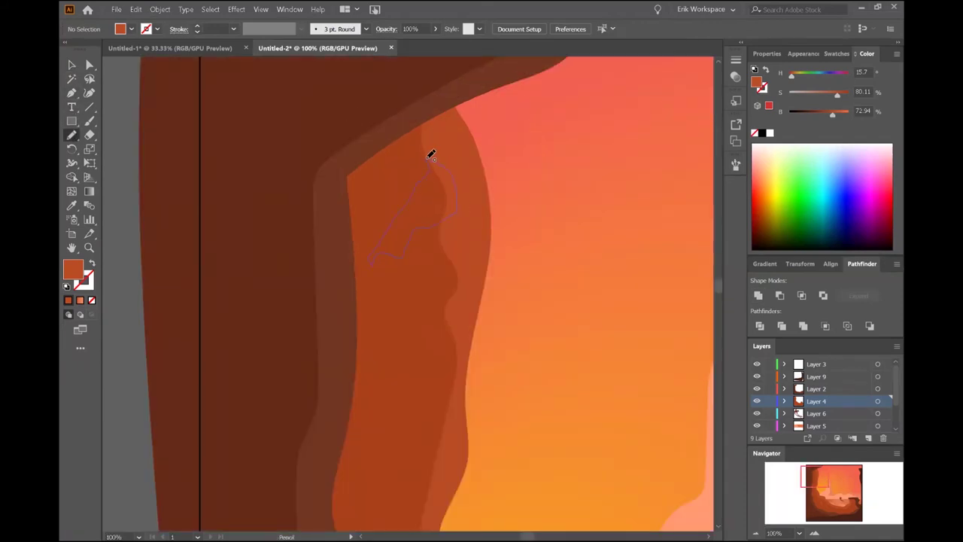
pyautogui.moveTo(431, 154); pyautogui.dragTo(466, 161)
pyautogui.press('v')
pyautogui.scroll(-3, 361, 279)
pyautogui.scroll(-1, 524, 467)
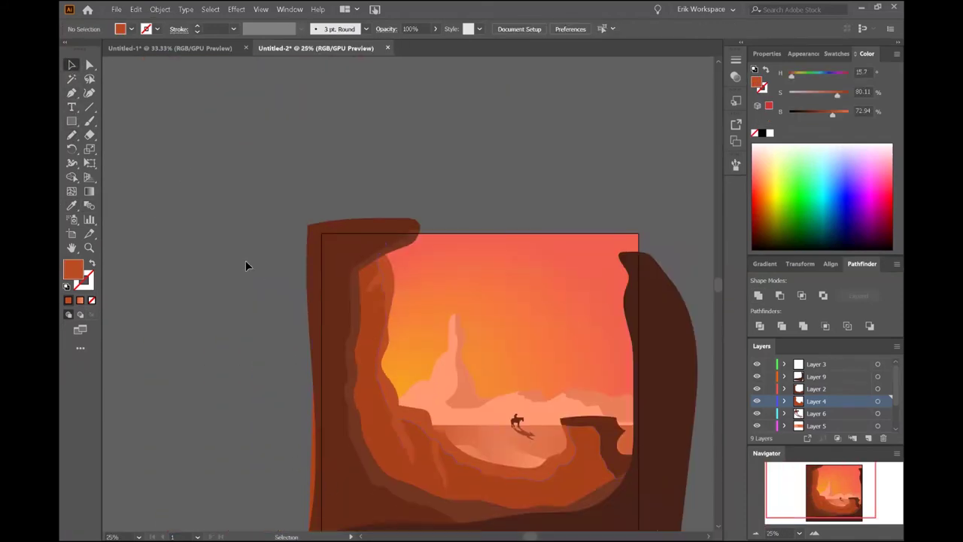
pyautogui.press('n')
pyautogui.scroll(3, 564, 455)
pyautogui.scroll(-3, 542, 437)
# Draw a shading outline on the canyon floor below the rider and fill it brown.
pyautogui.moveTo(591, 405); pyautogui.dragTo(531, 382)
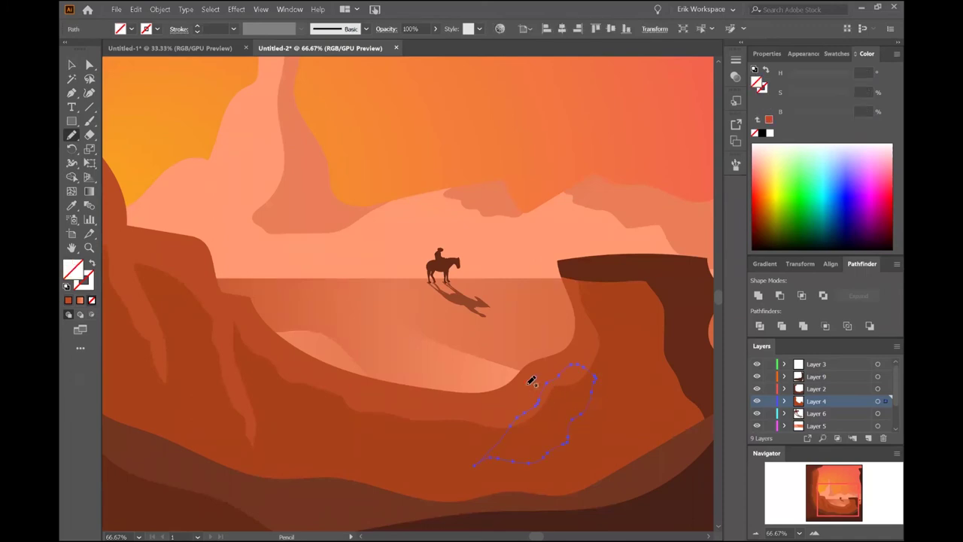
pyautogui.click(381, 397)
pyautogui.scroll(-3, 275, 269)
pyautogui.hotkey('ctrl', 'shift', 'a')
# Draw a shading shape on the rock below the ledge.
pyautogui.press('n')
pyautogui.scroll(3, 439, 302)
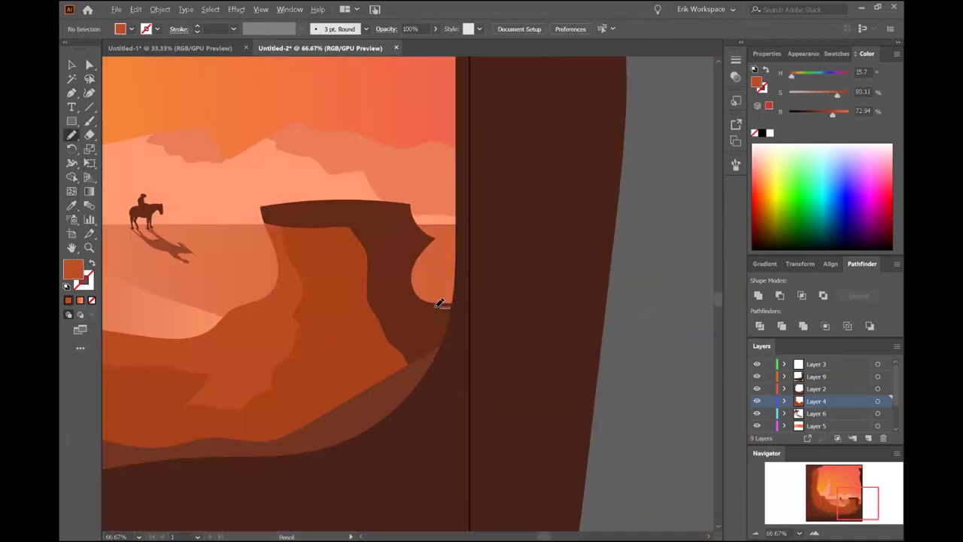
pyautogui.moveTo(300, 298); pyautogui.dragTo(280, 323)
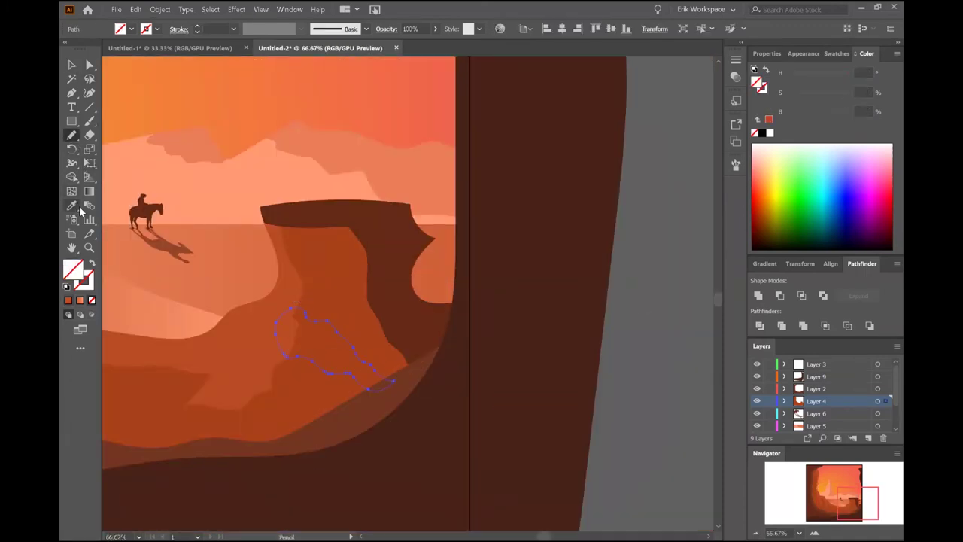
pyautogui.scroll(-3, 660, 240)
pyautogui.press('v')
pyautogui.click(490, 339)
# Draw a shading shape on the lower-left canyon wall and fill it with sampled brown.
pyautogui.press('n')
pyautogui.scroll(2, 370, 372)
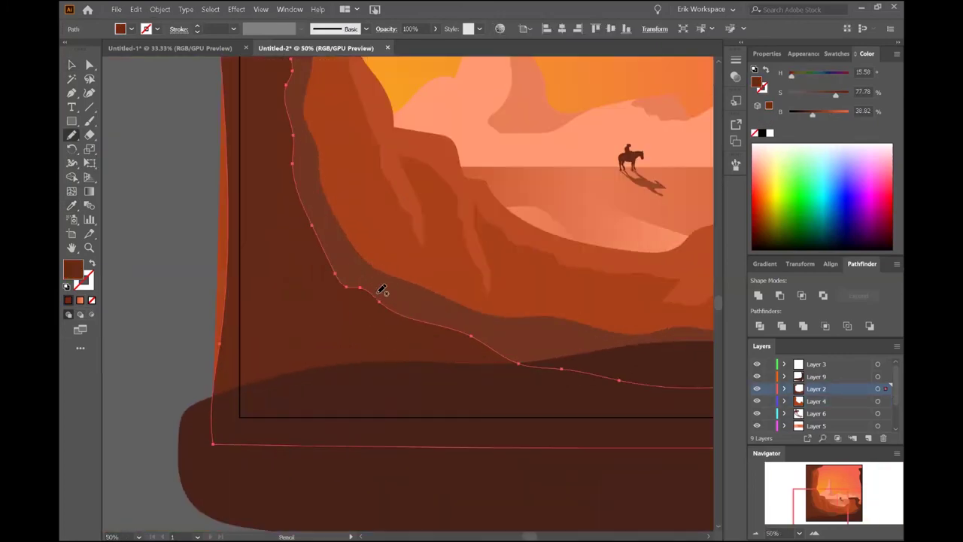
pyautogui.moveTo(331, 351); pyautogui.dragTo(387, 286)
pyautogui.press('i')
pyautogui.click(263, 368)
pyautogui.press('v')
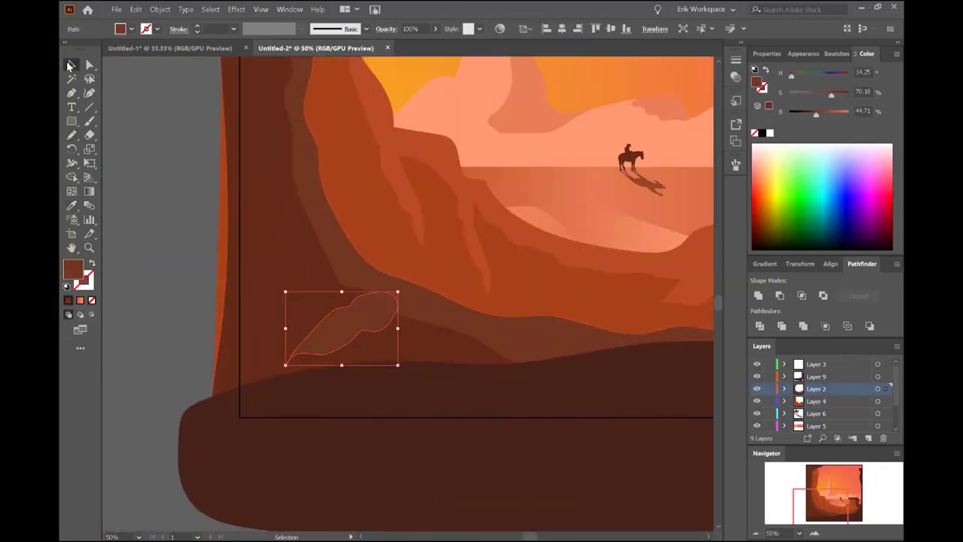
pyautogui.hotkey('ctrl', 'shift', 'a')
pyautogui.scroll(-3, 349, 434)
# Draw a shading line and a jagged crack on the left canyon wall.
pyautogui.press('n')
pyautogui.scroll(4, 312, 366)
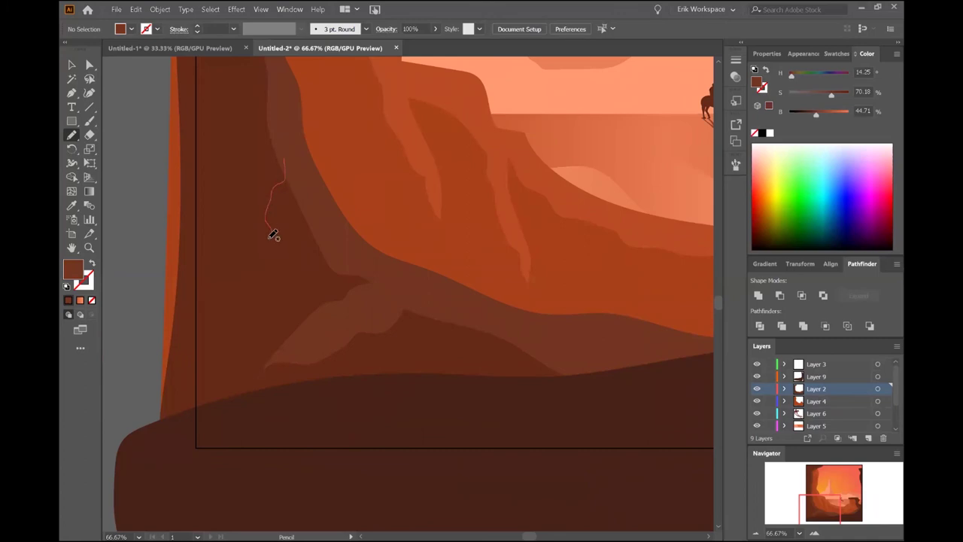
pyautogui.moveTo(287, 155); pyautogui.dragTo(277, 170)
pyautogui.scroll(3, 299, 338)
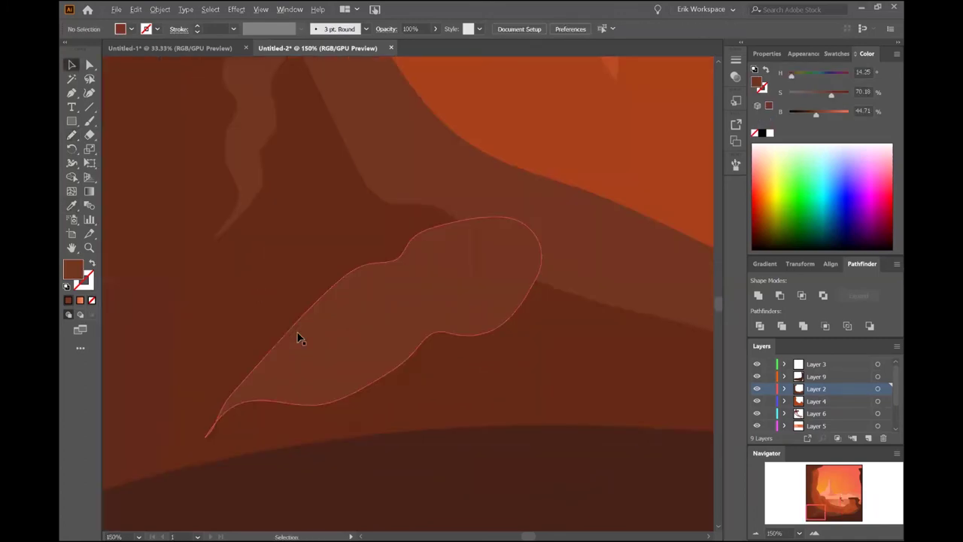
pyautogui.scroll(-4, 279, 285)
pyautogui.moveTo(280, 96); pyautogui.dragTo(254, 133)
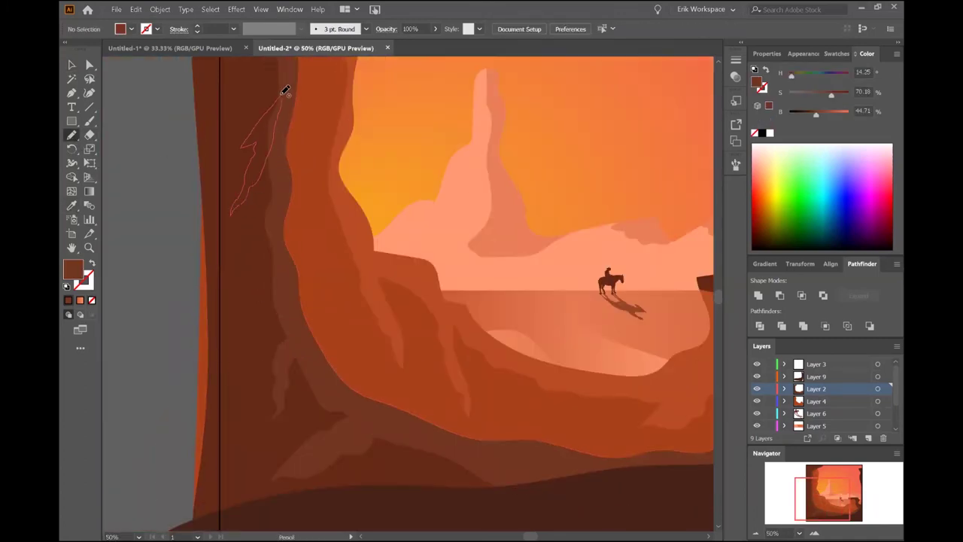
pyautogui.moveTo(285, 90); pyautogui.dragTo(281, 95)
pyautogui.press('v')
pyautogui.scroll(-2, 465, 369)
pyautogui.scroll(-1, 619, 416)
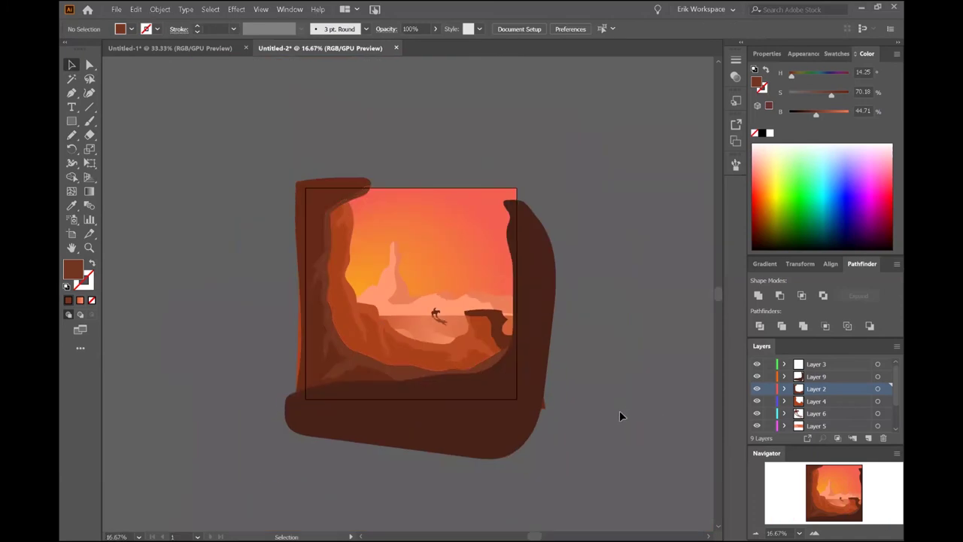
# Draw a jagged shading shape along the top-left wall.
pyautogui.click(73, 139)
pyautogui.scroll(5, 333, 188)
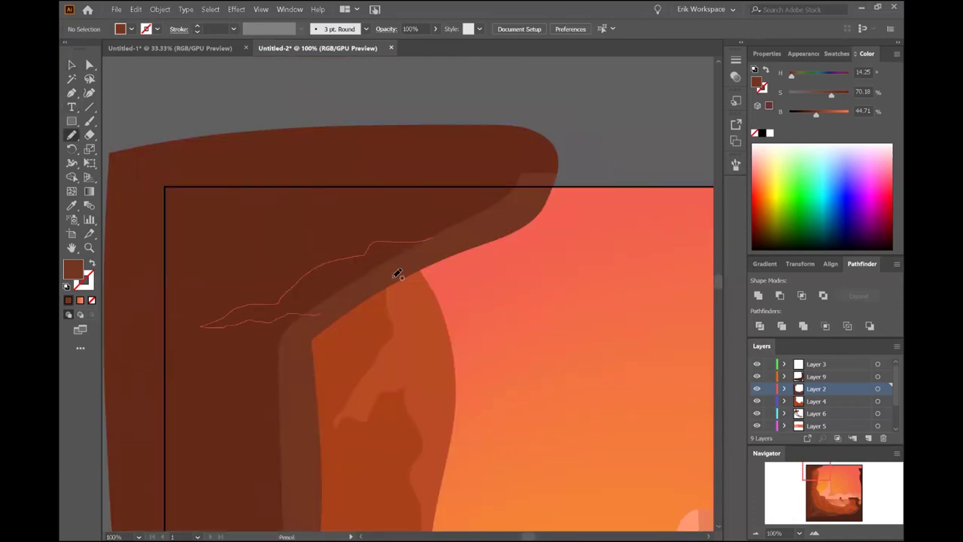
pyautogui.moveTo(398, 273); pyautogui.dragTo(391, 278)
pyautogui.press('v')
pyautogui.scroll(-4, 658, 488)
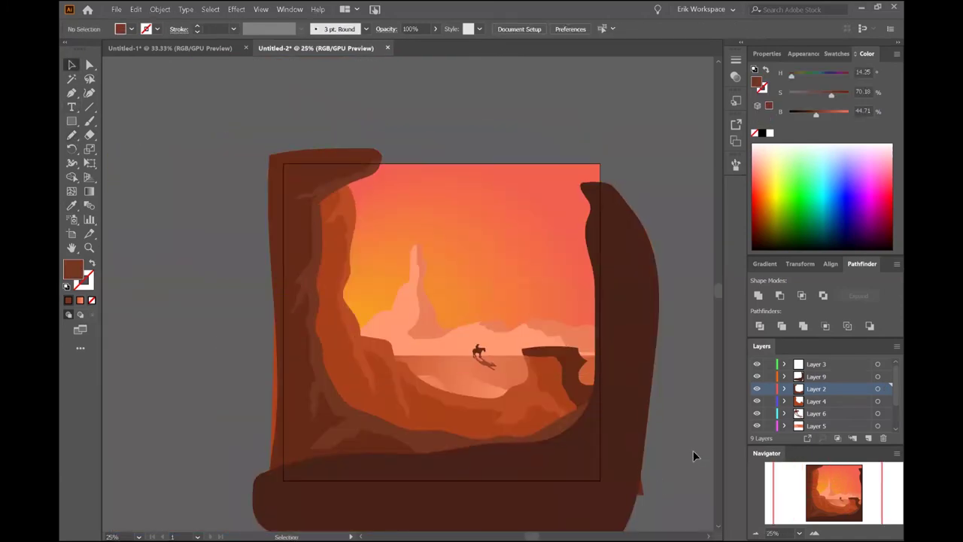
# Draw a thin shading sliver along the left wall's edge, filled orange-red, then undo.
pyautogui.click(72, 137)
pyautogui.scroll(3, 392, 185)
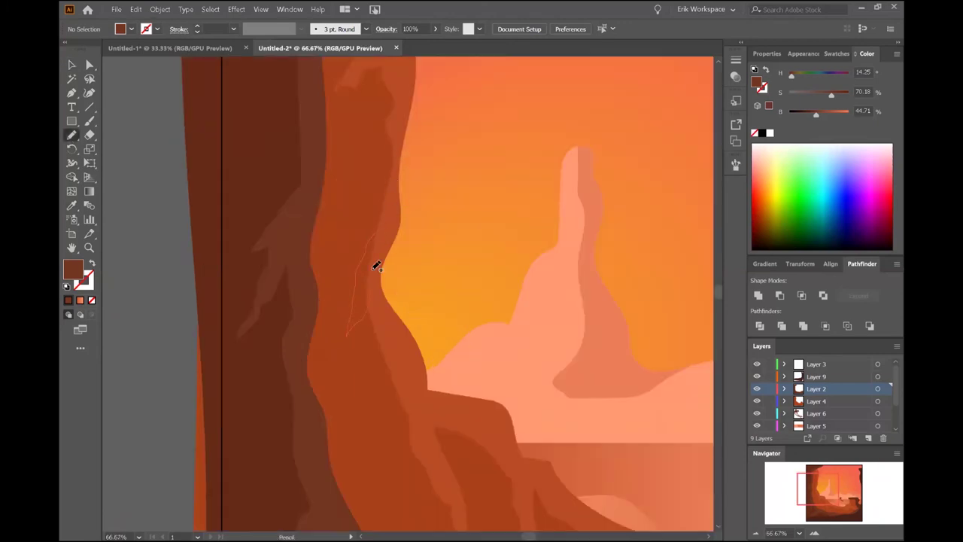
pyautogui.moveTo(377, 265); pyautogui.dragTo(384, 223)
pyautogui.press('i')
pyautogui.click(406, 346)
pyautogui.press('v')
pyautogui.scroll(-3, 516, 394)
pyautogui.scroll(3, 326, 378)
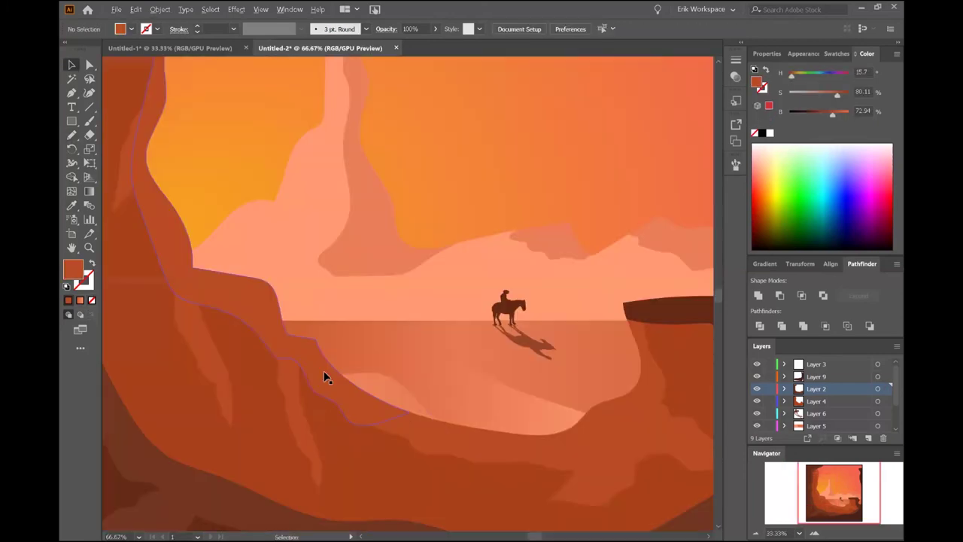
pyautogui.hotkey('ctrl', 'z')
pyautogui.scroll(2, 275, 258)
pyautogui.scroll(2, 284, 322)
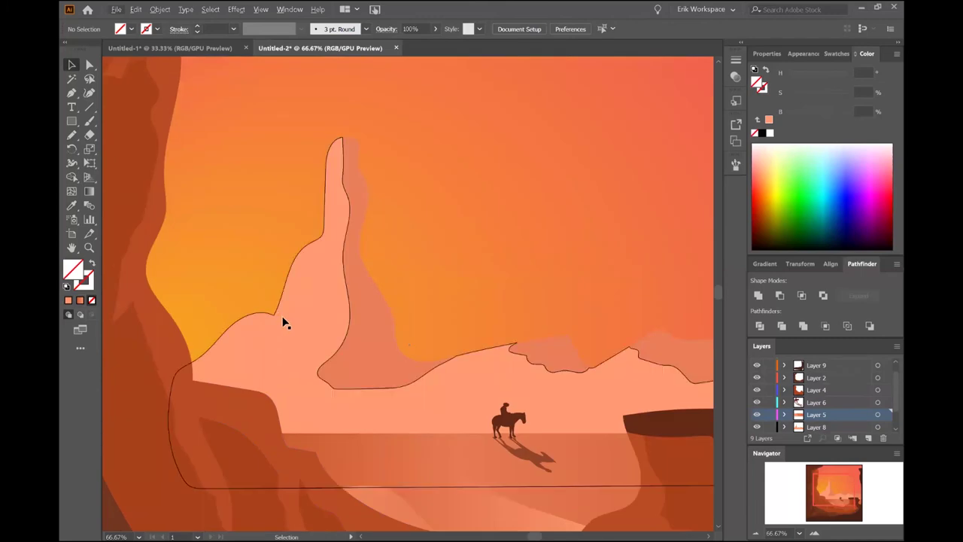
# Draw a highlight shape over the tall butte's darker shaded side.
pyautogui.click(364, 331)
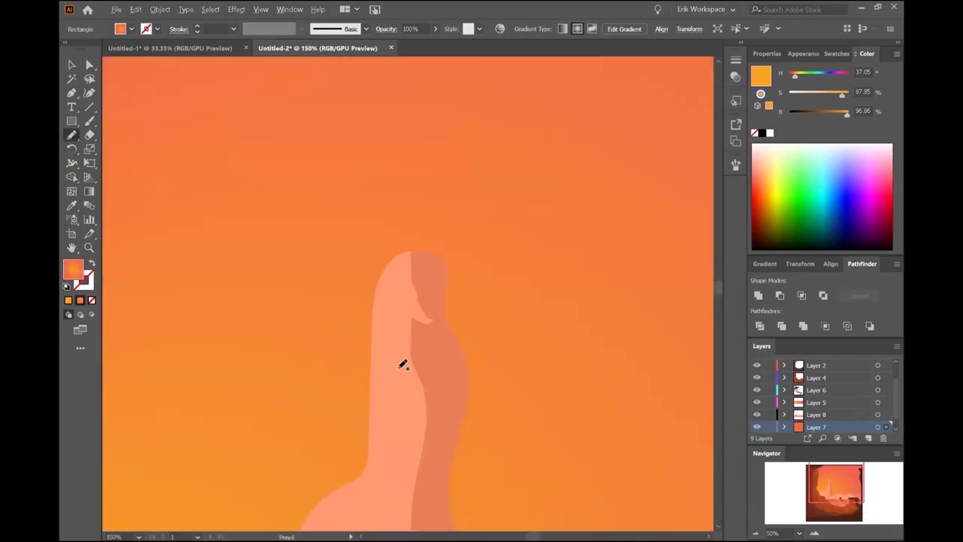
pyautogui.scroll(-2, 403, 364)
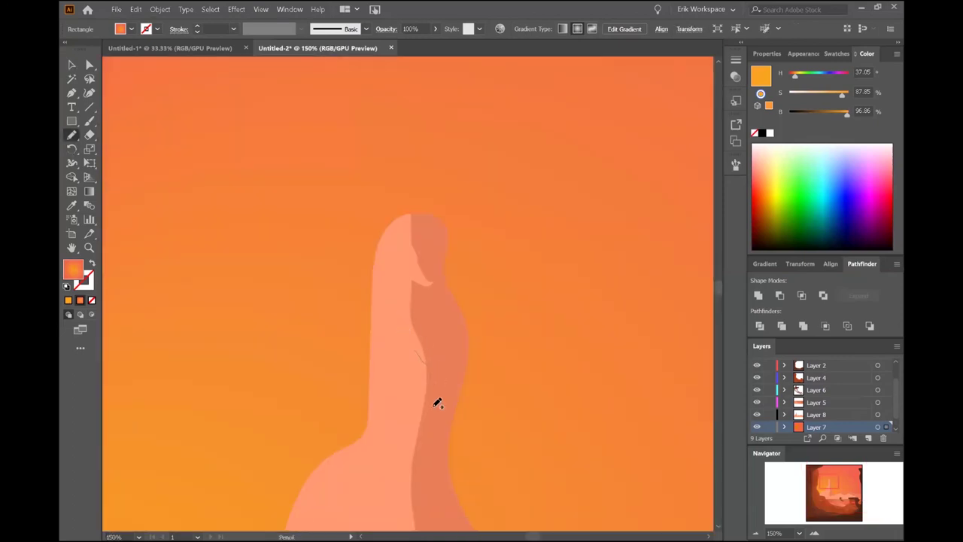
pyautogui.moveTo(426, 413); pyautogui.dragTo(437, 441)
pyautogui.press('a')
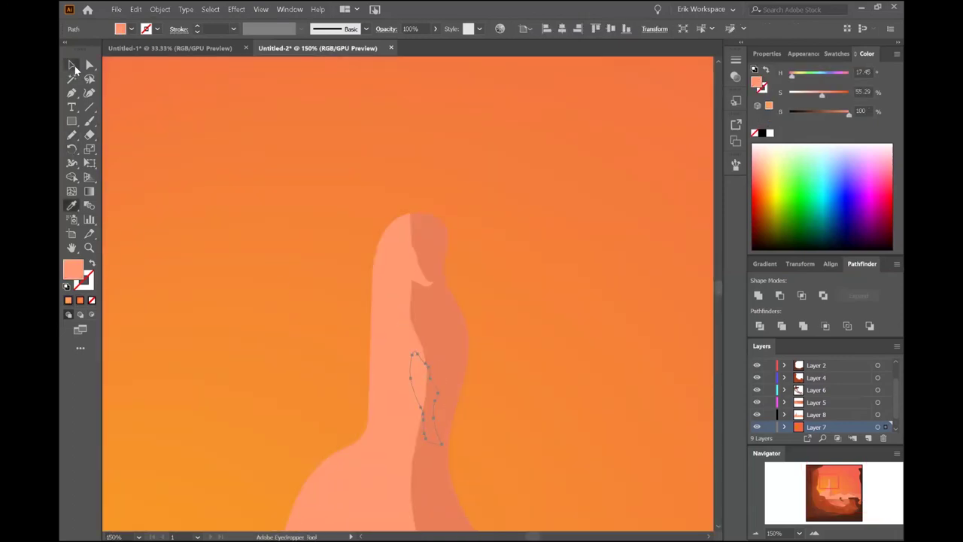
pyautogui.press('v')
pyautogui.click(422, 324)
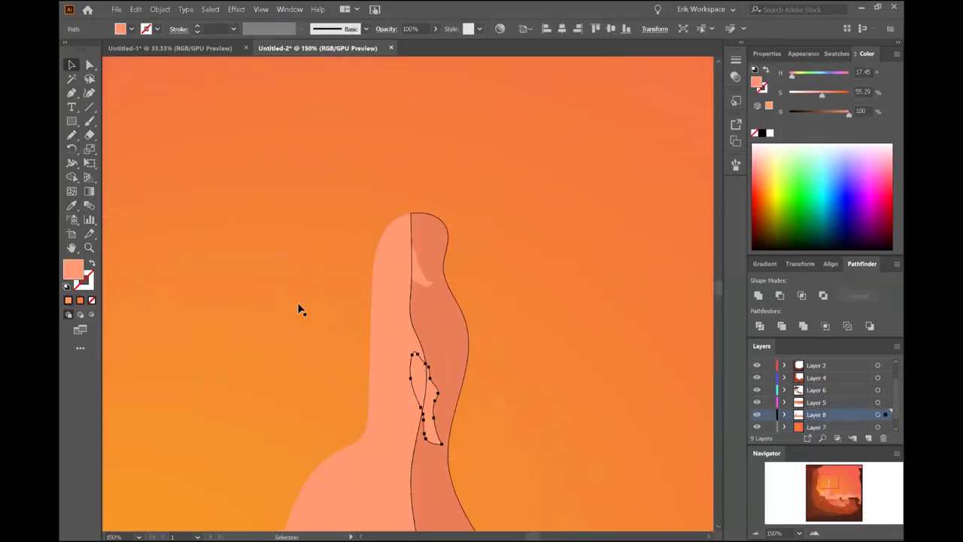
# Finish the butte highlight outline and fill it with the light salmon rock colour.
pyautogui.scroll(-3, 322, 275)
pyautogui.press('n')
pyautogui.scroll(3, 317, 276)
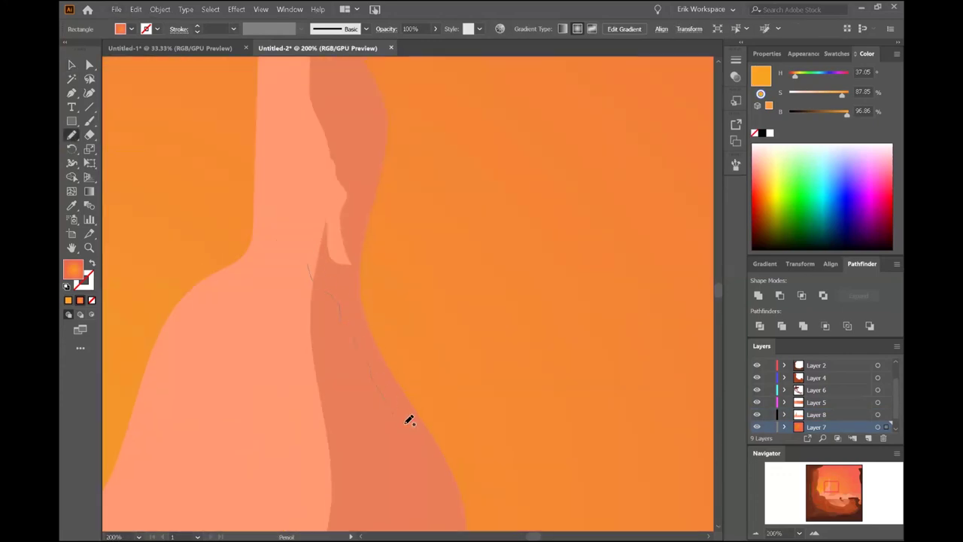
pyautogui.hotkey('ctrl', 'z')
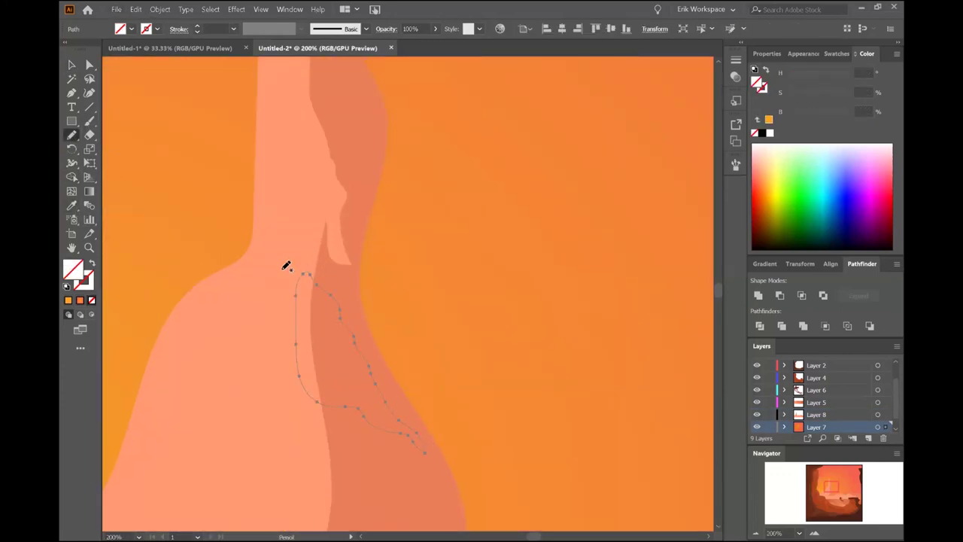
pyautogui.press('v')
pyautogui.click(254, 377)
pyautogui.click(301, 361)
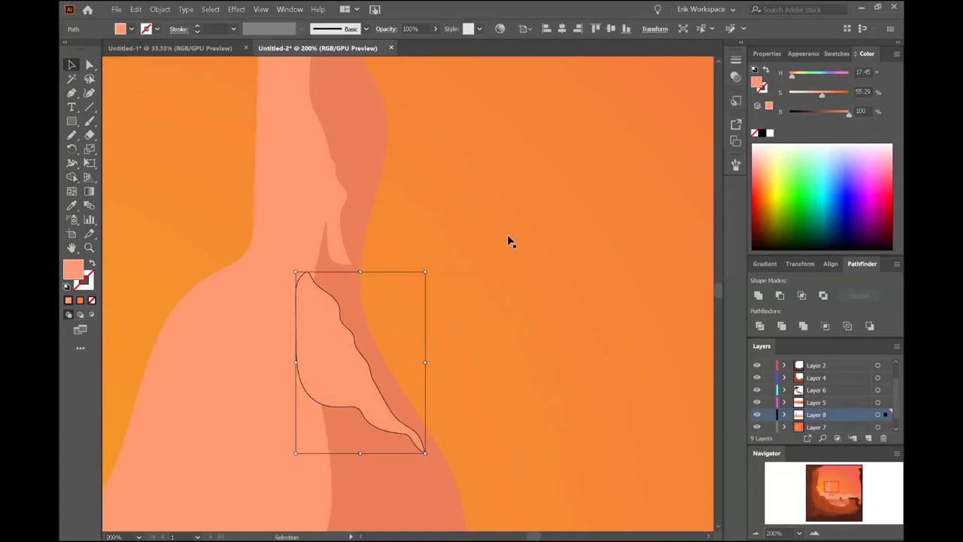
# Draw a highlight shape on the mesa's shaded face and fill it light salmon.
pyautogui.scroll(-5, 507, 240)
pyautogui.scroll(2, 537, 355)
pyautogui.press('n')
pyautogui.scroll(2, 485, 387)
pyautogui.moveTo(476, 167); pyautogui.dragTo(504, 196)
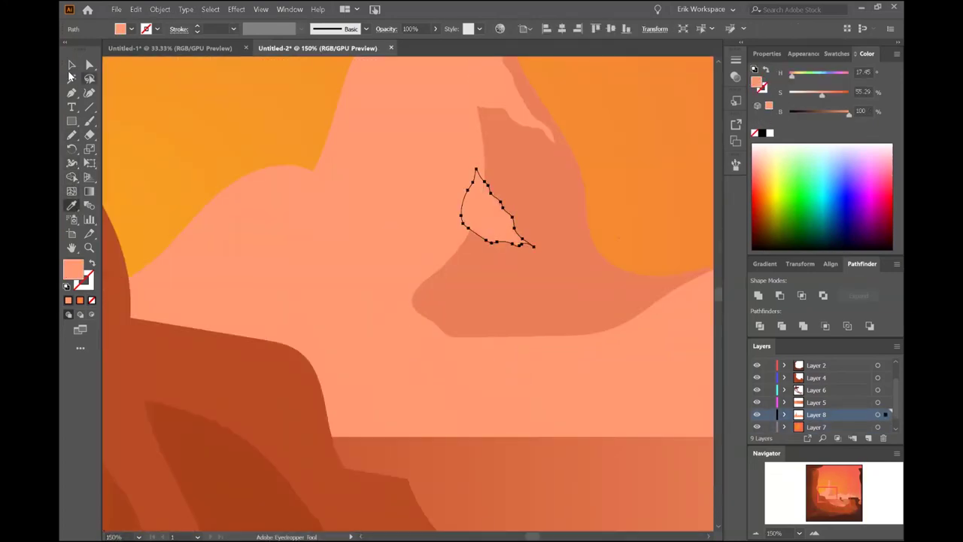
pyautogui.hotkey('ctrl', '0')
pyautogui.press('v')
pyautogui.click(573, 263)
# Add a small shading shape on the distant mesas, filled with a sampled colour.
pyautogui.scroll(3, 574, 263)
pyautogui.click(467, 272)
pyautogui.press('n')
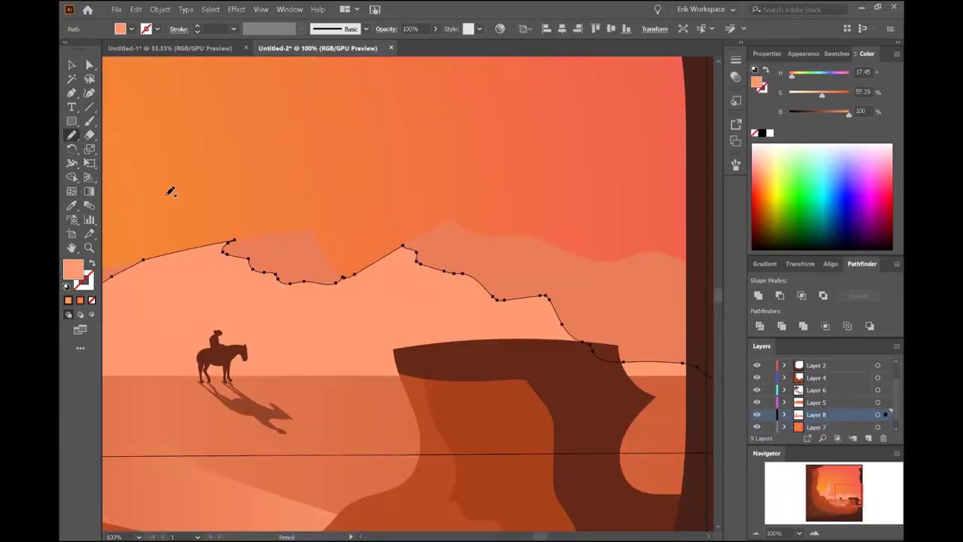
pyautogui.moveTo(452, 274); pyautogui.dragTo(455, 272)
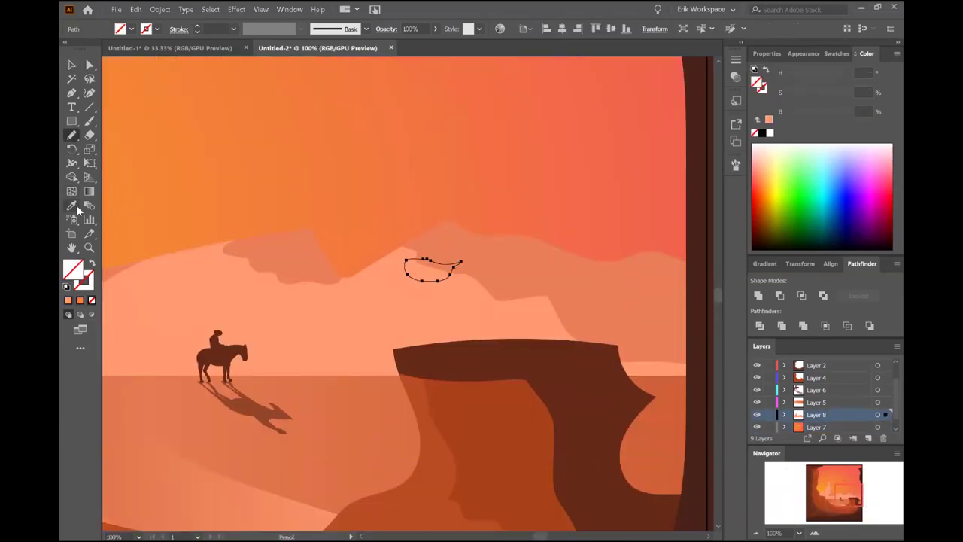
pyautogui.press('v')
pyautogui.click(539, 146)
pyautogui.hotkey('ctrl', '0')
pyautogui.scroll(-1, 672, 435)
# Change the fill colour to a darker brown for the foreground rocks.
pyautogui.click(596, 353)
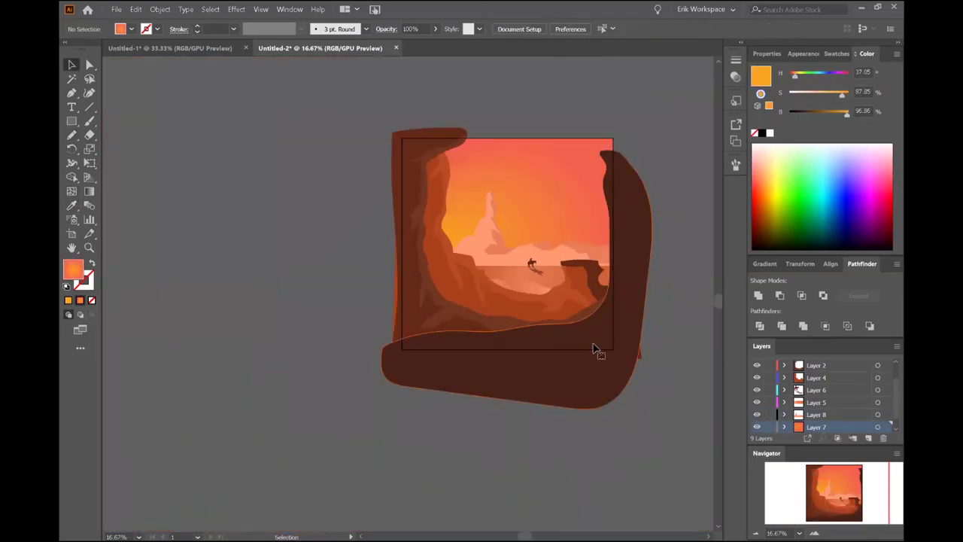
pyautogui.click(72, 135)
pyautogui.scroll(3, 569, 339)
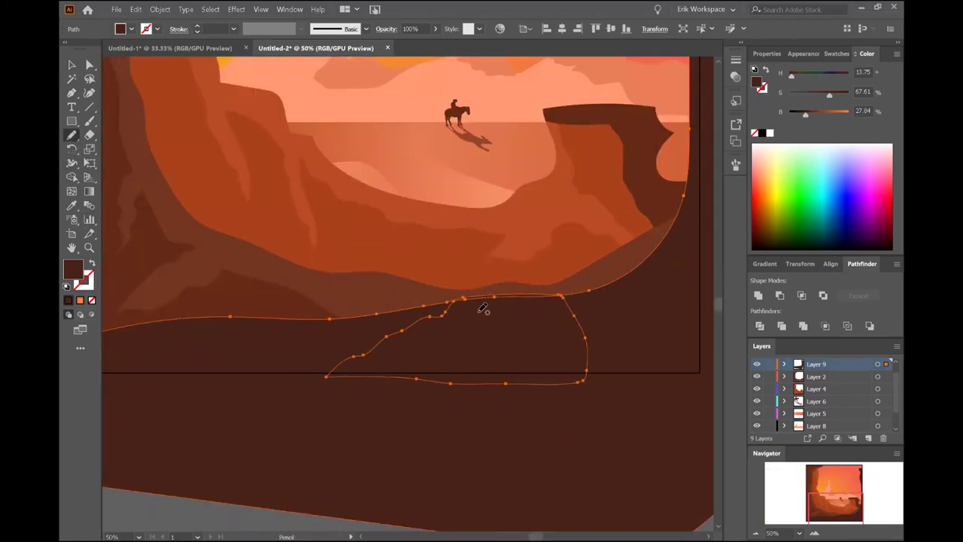
pyautogui.doubleClick(75, 270)
pyautogui.click(658, 236)
pyautogui.click(853, 125)
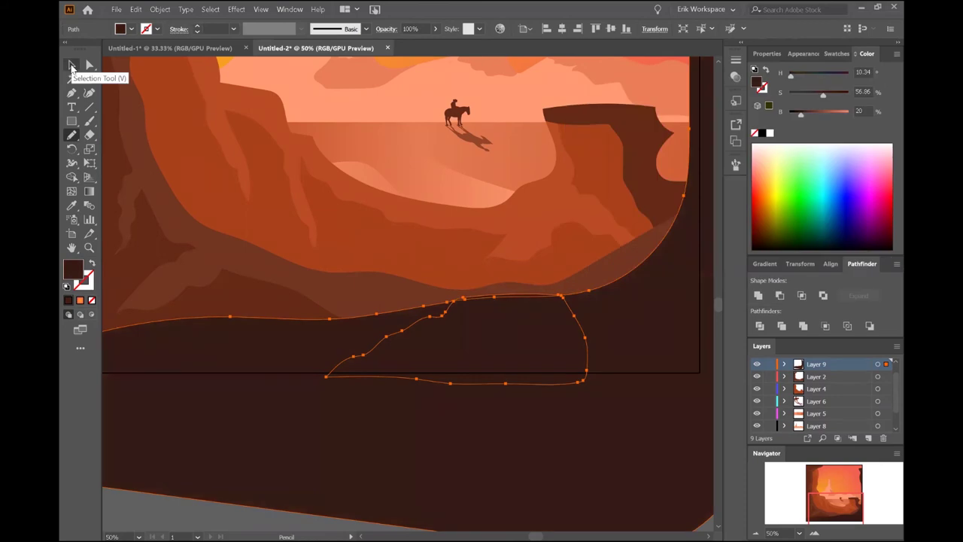
pyautogui.click(71, 65)
pyautogui.hotkey('ctrl', '-')
pyautogui.hotkey('ctrl', '-')
pyautogui.hotkey('ctrl', '-')
# Draw a closed dark brown rock shape across the foreground rocks.
pyautogui.scroll(3, 577, 426)
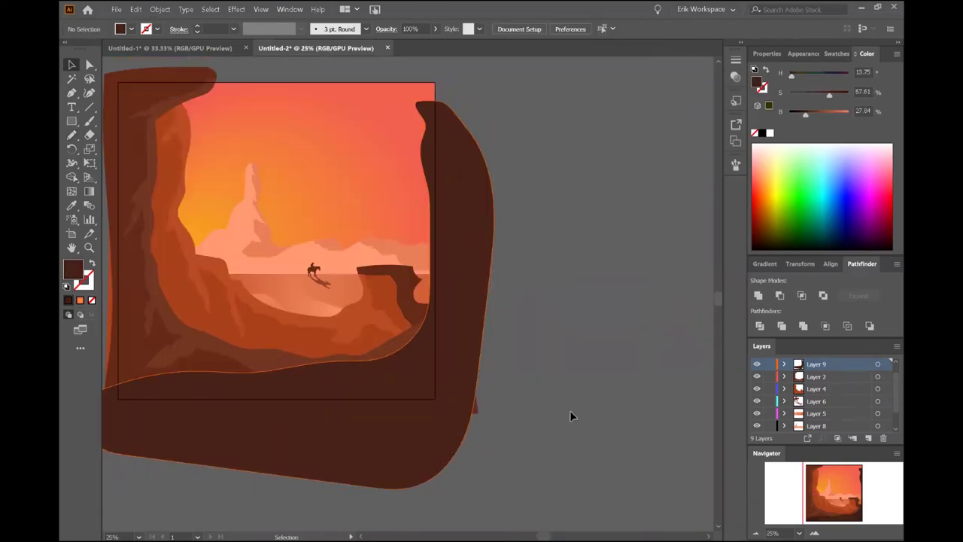
pyautogui.hscroll(-3, 527, 414)
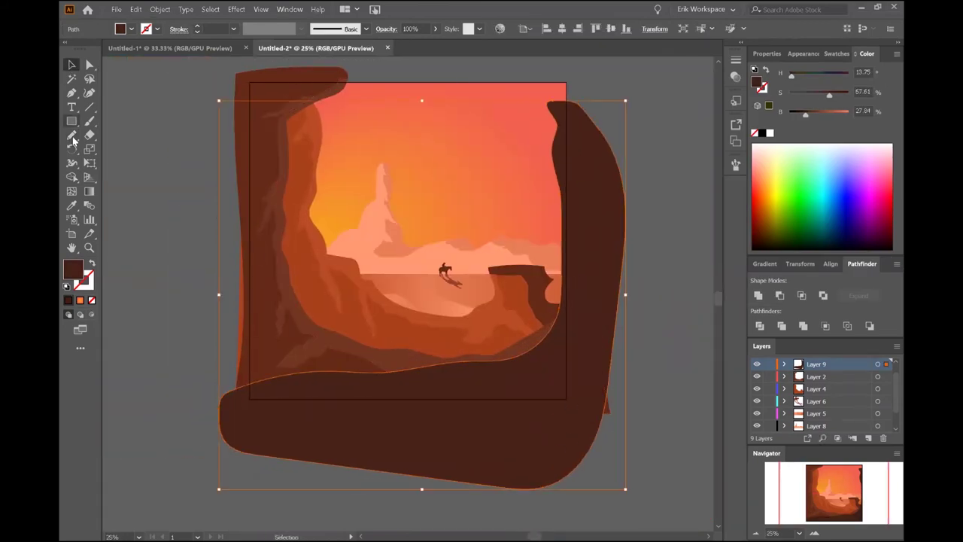
pyautogui.click(72, 136)
pyautogui.scroll(2, 282, 398)
pyautogui.moveTo(707, 400); pyautogui.dragTo(447, 425)
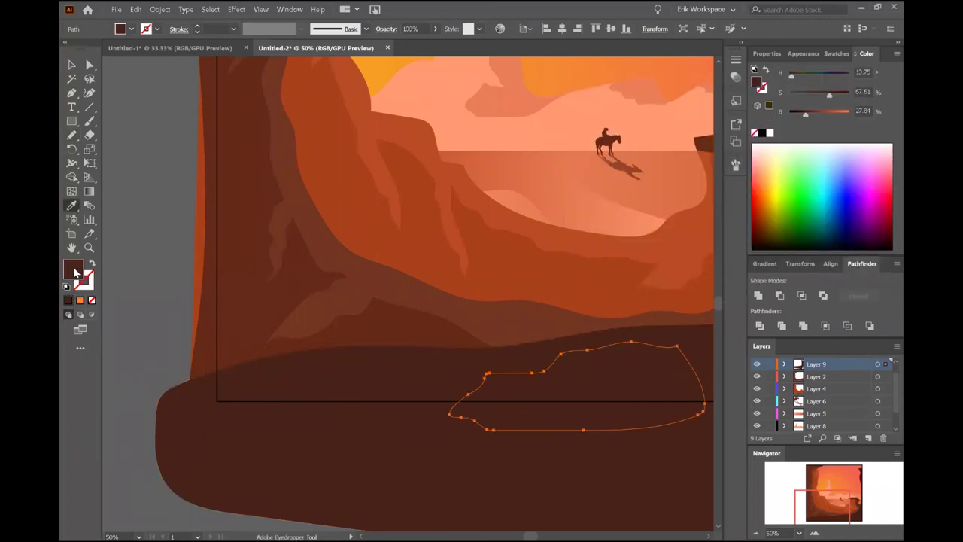
pyautogui.doubleClick(73, 269)
pyautogui.press('Return')
pyautogui.click(72, 64)
pyautogui.hotkey('ctrl', '-')
pyautogui.hotkey('ctrl', '-')
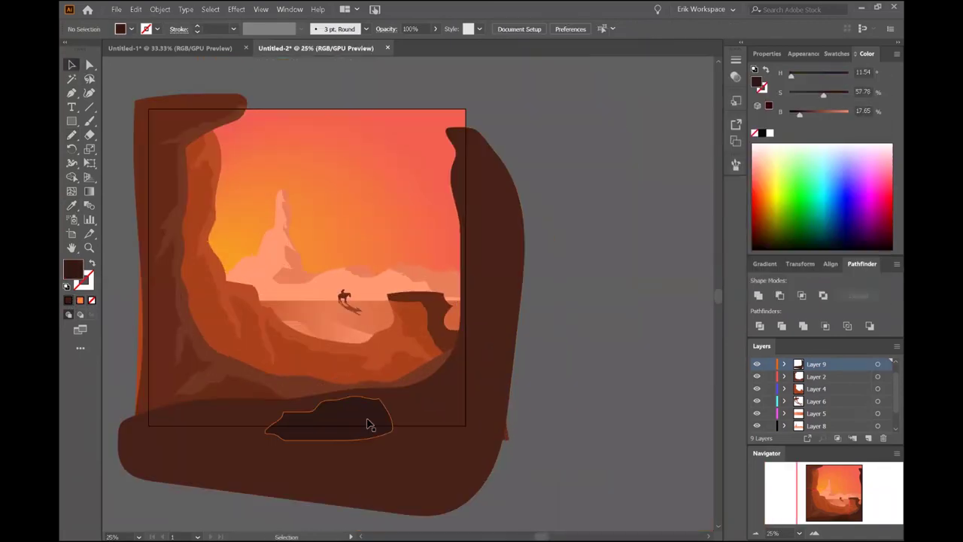
# Move the dark rock shape over the foreground and rotate it to tilt it.
pyautogui.keyDown('alt'); pyautogui.scroll(3, 398, 410); pyautogui.keyUp('alt')
pyautogui.moveTo(397, 410)
pyautogui.mouseDown()
pyautogui.moveTo(506, 388)
pyautogui.moveTo(482, 397)
pyautogui.mouseUp()
pyautogui.moveTo(650, 431); pyautogui.dragTo(624, 488)
pyautogui.keyDown('alt'); pyautogui.scroll(-2, 624, 488); pyautogui.keyUp('alt')
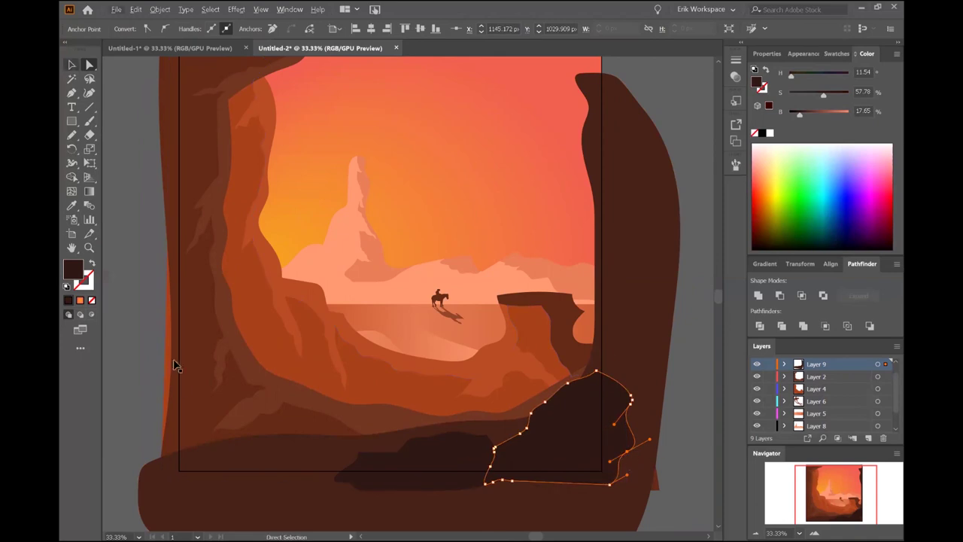
pyautogui.keyDown('alt'); pyautogui.scroll(-2, 535, 449); pyautogui.keyUp('alt')
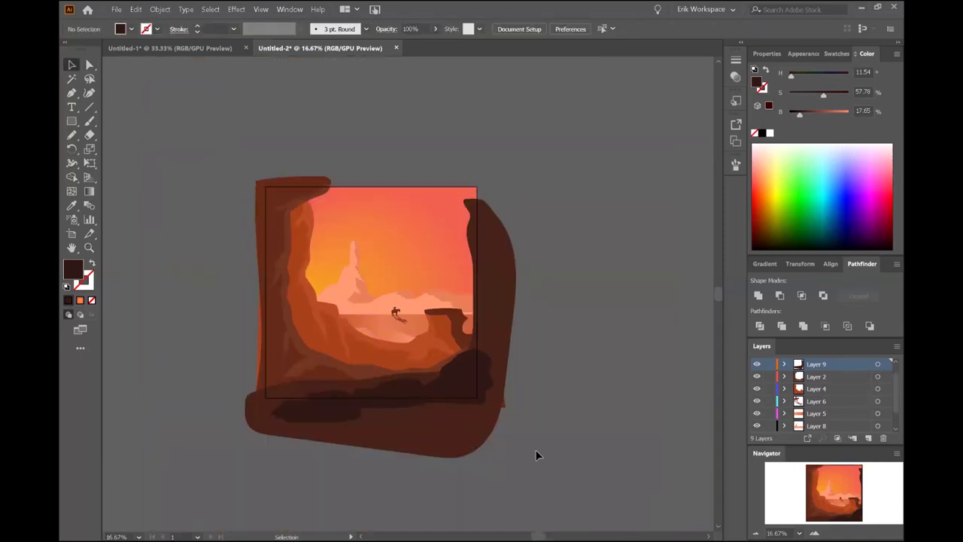
pyautogui.keyDown('alt'); pyautogui.scroll(3, 494, 303); pyautogui.keyUp('alt')
# Select the mesa ledge beside the rider, sample a colour onto it, and ungroup it.
pyautogui.keyDown('alt'); pyautogui.scroll(3, 494, 303); pyautogui.keyUp('alt')
pyautogui.click(211, 369)
pyautogui.press('i')
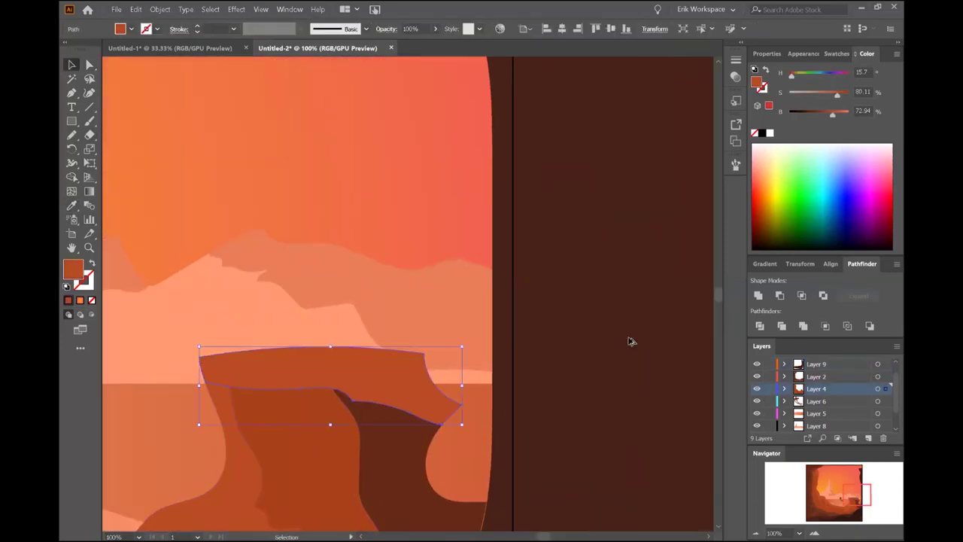
pyautogui.click(631, 341)
pyautogui.keyDown('alt'); pyautogui.scroll(-3, 630, 342); pyautogui.keyUp('alt')
pyautogui.keyDown('alt'); pyautogui.scroll(1, 177, 221); pyautogui.keyUp('alt')
pyautogui.keyDown('alt'); pyautogui.scroll(-2, 581, 429); pyautogui.keyUp('alt')
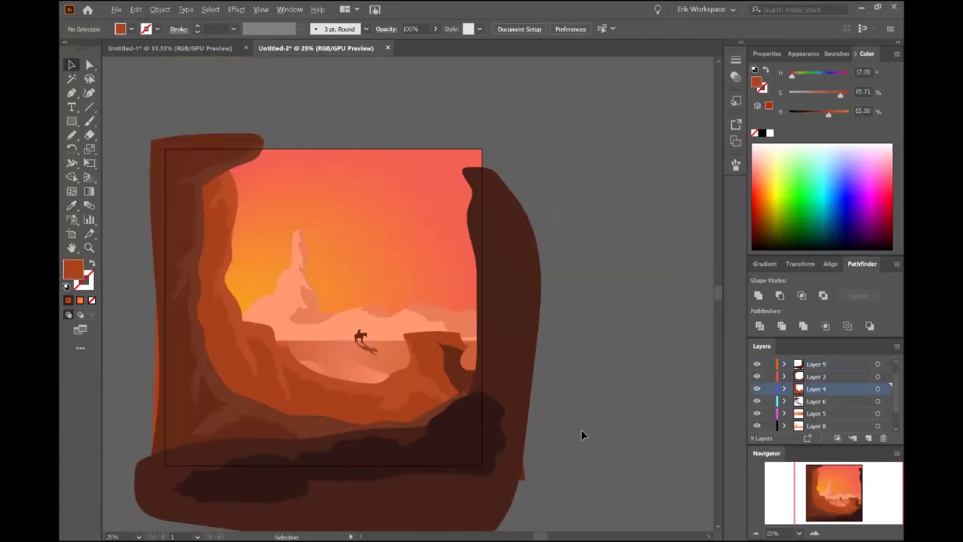
pyautogui.keyDown('alt'); pyautogui.scroll(1, 312, 230); pyautogui.keyUp('alt')
pyautogui.keyDown('alt'); pyautogui.scroll(1, 311, 231); pyautogui.keyUp('alt')
pyautogui.press('v')
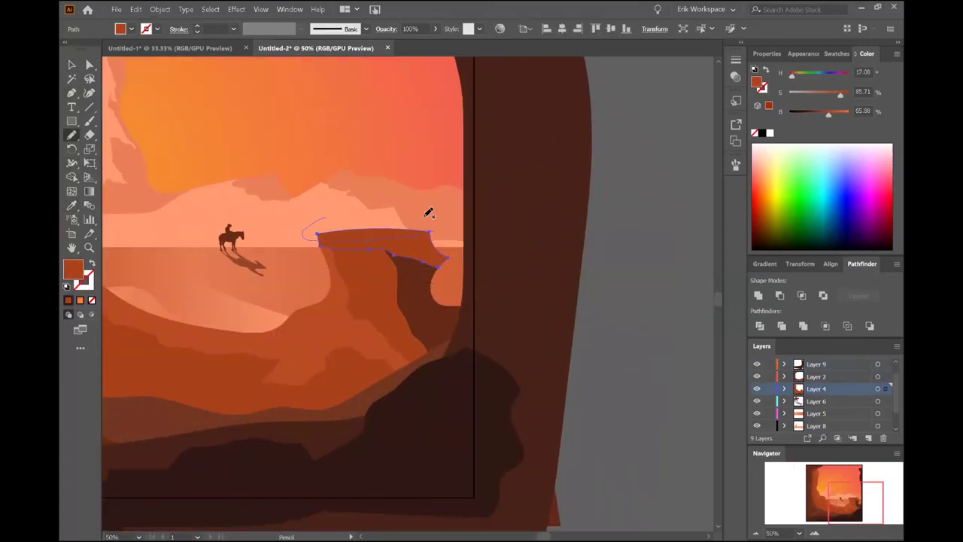
pyautogui.hotkey('ctrl', 'shift', 'g')
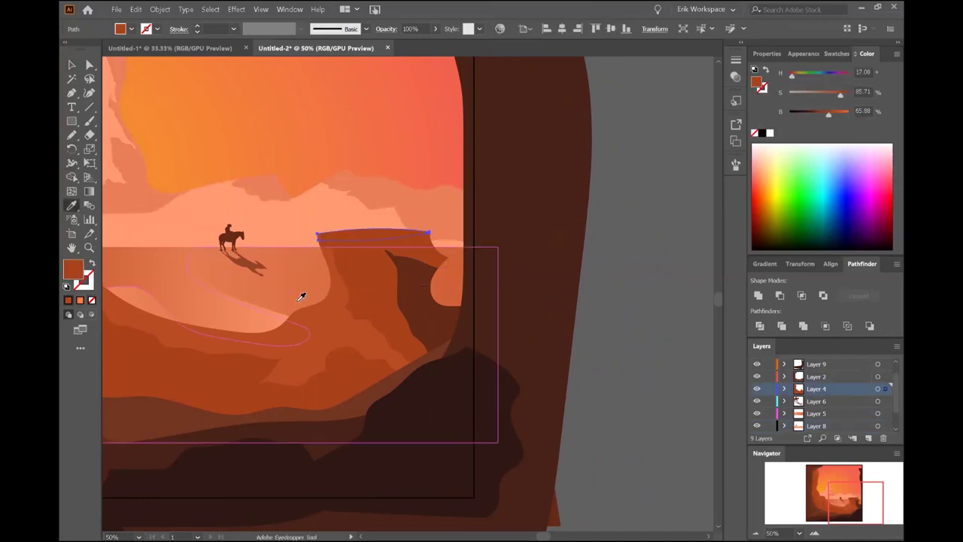
pyautogui.scroll(-2, 624, 222)
pyautogui.scroll(4, 349, 259)
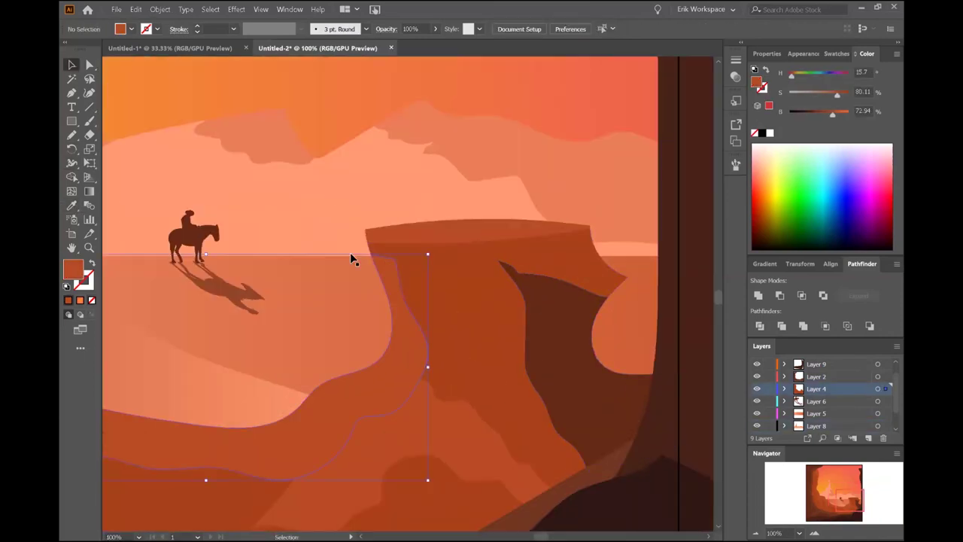
# Adjust the ledge's left-edge and lower-left corner anchors, then restack the cliff-top shape.
pyautogui.click(396, 266)
pyautogui.keyDown('alt'); pyautogui.scroll(5, 396, 266); pyautogui.keyUp('alt')
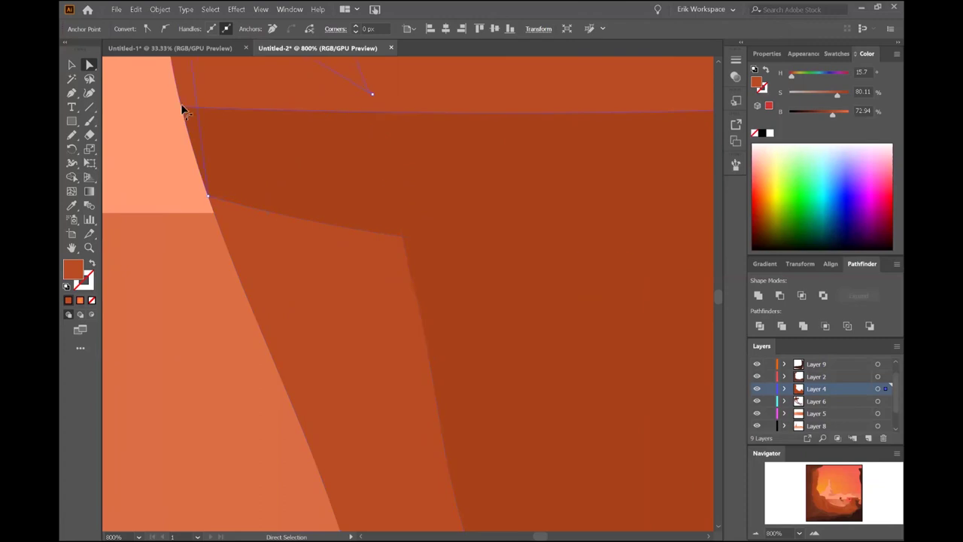
pyautogui.keyDown('alt'); pyautogui.scroll(-3, 182, 110); pyautogui.keyUp('alt')
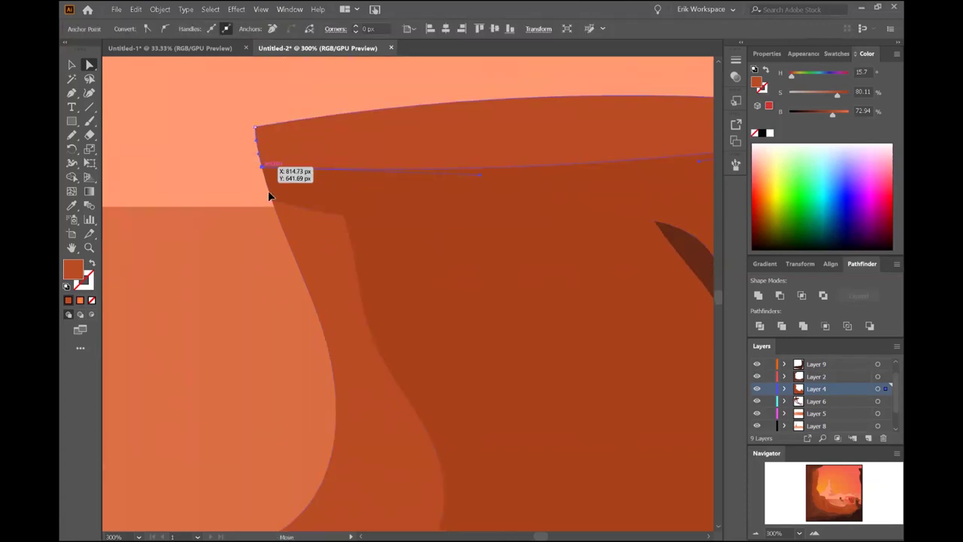
pyautogui.click(271, 199)
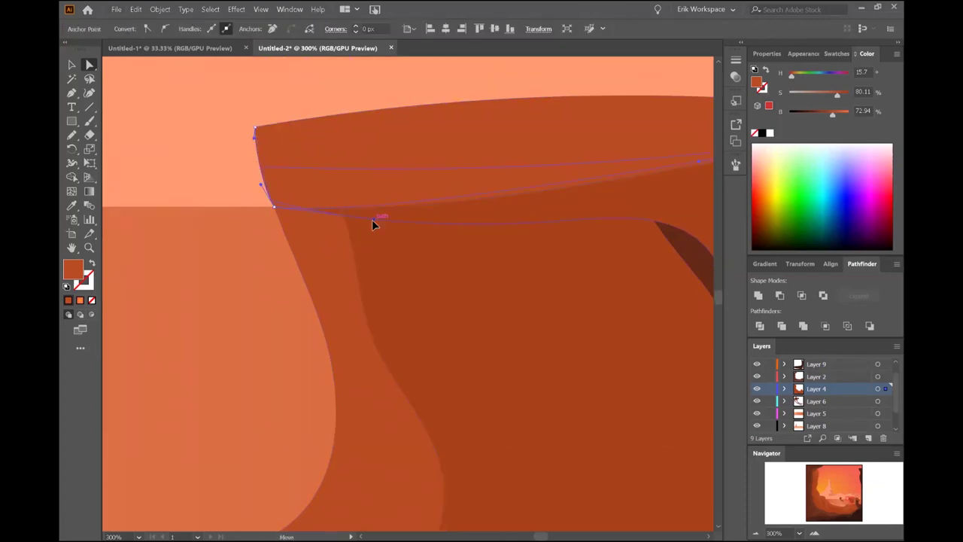
pyautogui.keyDown('alt'); pyautogui.scroll(-3, 373, 224); pyautogui.keyUp('alt')
pyautogui.press('v')
pyautogui.rightClick(402, 208)
pyautogui.click(541, 381)
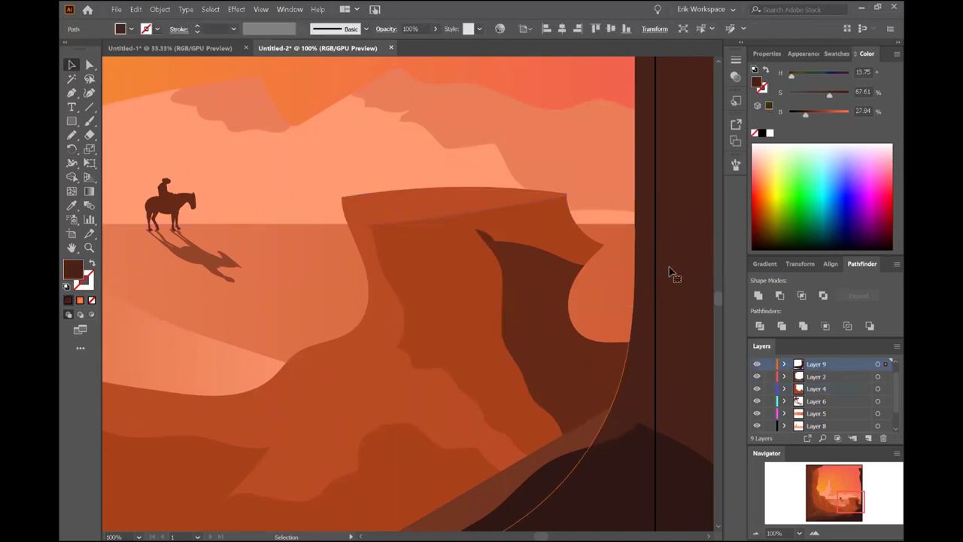
pyautogui.keyDown('alt'); pyautogui.scroll(3, 353, 265); pyautogui.keyUp('alt')
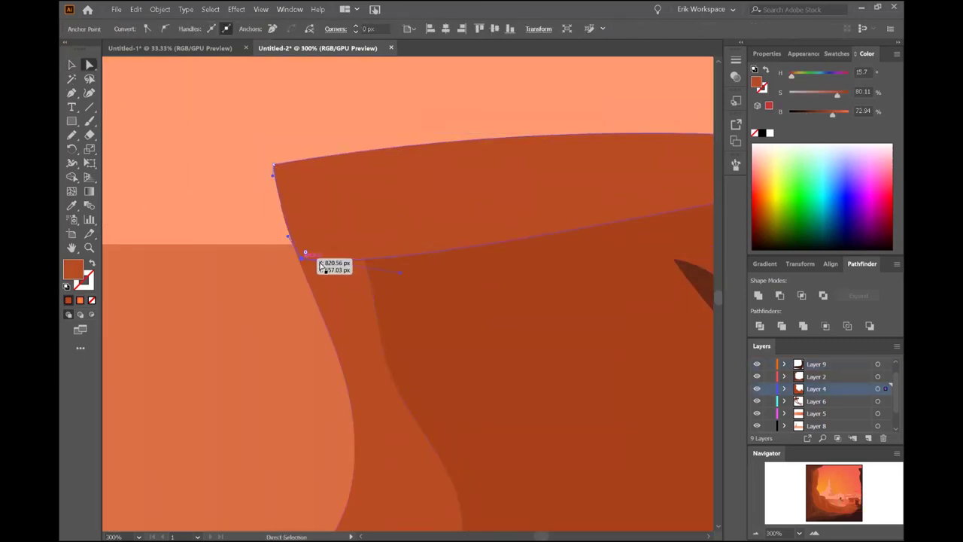
pyautogui.keyDown('alt'); pyautogui.scroll(-5, 319, 265); pyautogui.keyUp('alt')
# Zoom out and select all the artwork for the clipping mask.
pyautogui.press('v')
pyautogui.hotkey('ctrl', 'shift', 'a')
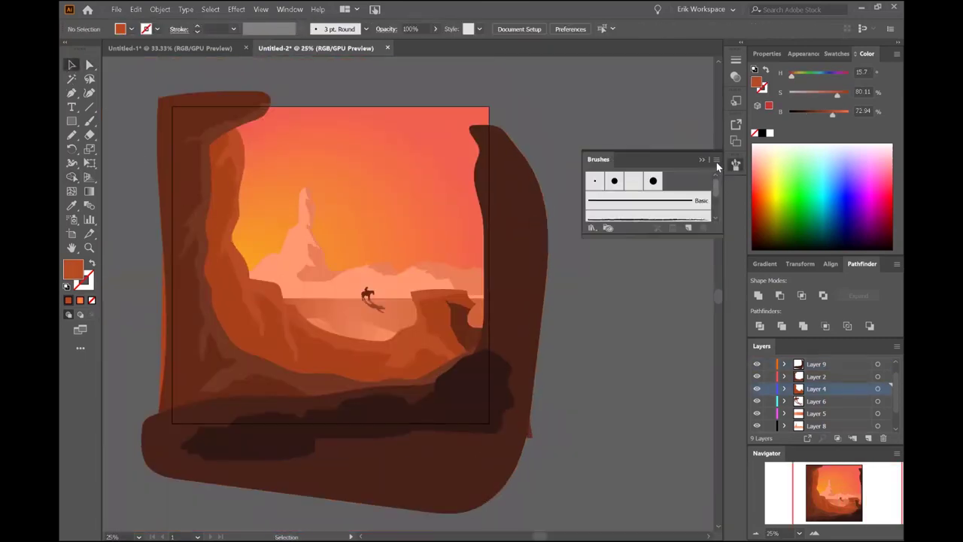
pyautogui.hotkey('ctrl', 'a')
pyautogui.rightClick(325, 272)
# Apply the clipping mask to the square, then undo it for more rock edits.
pyautogui.click(380, 366)
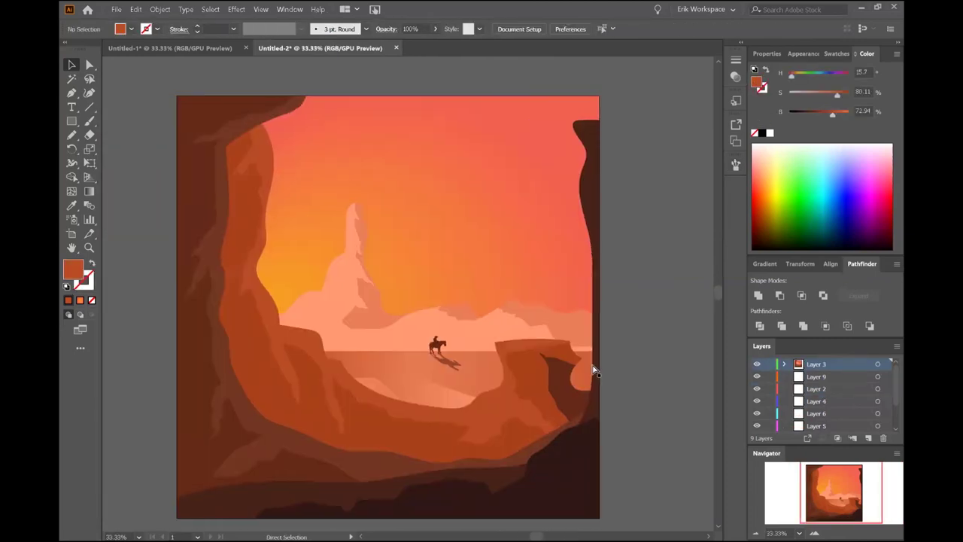
pyautogui.keyDown('alt'); pyautogui.scroll(2, 669, 432); pyautogui.keyUp('alt')
pyautogui.hotkey('ctrl', 'z')
pyautogui.scroll(-5, 303, 408)
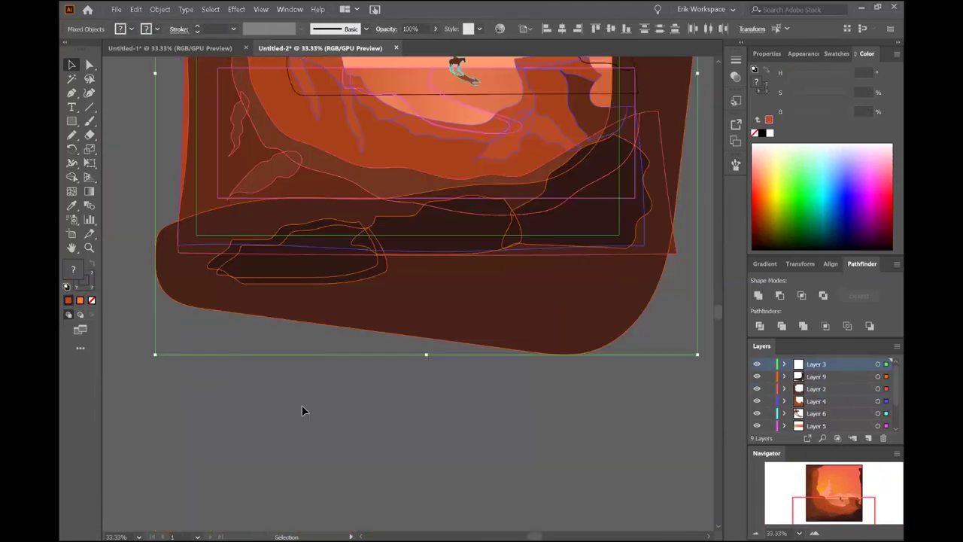
# Place a copy of a dark foreground rock at the lower left, reflected vertically.
pyautogui.moveTo(290, 263); pyautogui.dragTo(223, 262)
pyautogui.rightClick(223, 263)
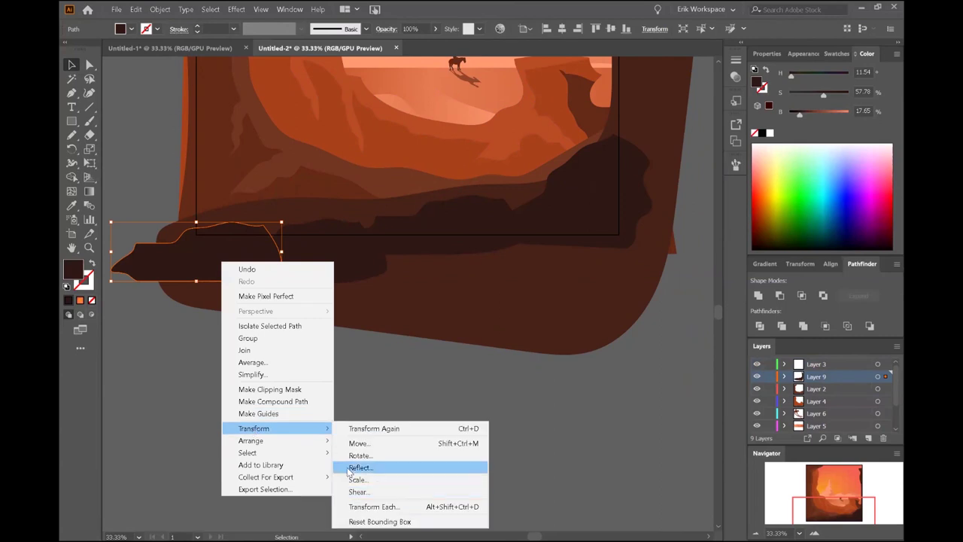
pyautogui.click(354, 468)
pyautogui.press('Return')
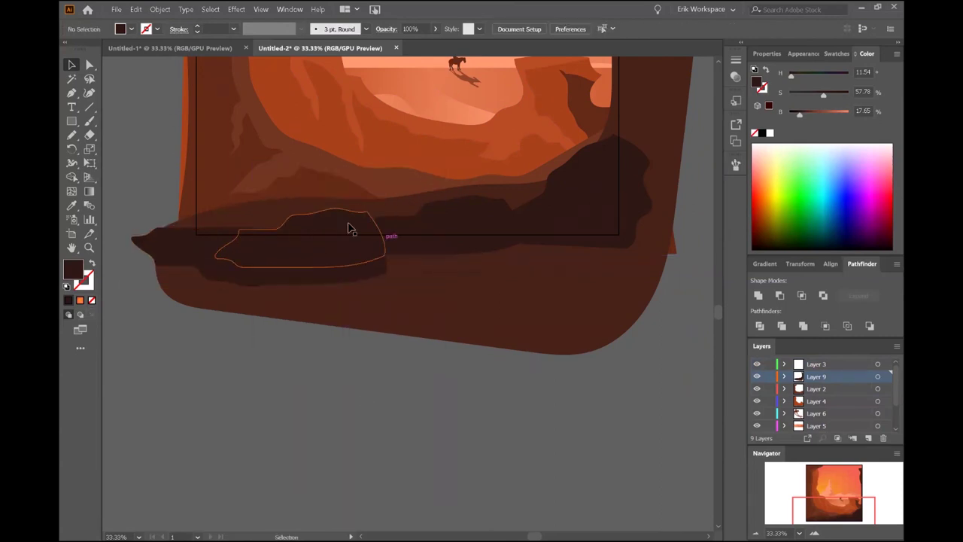
pyautogui.click(451, 418)
# Inspect the finished square canyon scene and deselect the clipped artwork.
pyautogui.keyDown('alt'); pyautogui.scroll(-4, 445, 403); pyautogui.keyUp('alt')
pyautogui.keyDown('alt'); pyautogui.scroll(3, 475, 243); pyautogui.keyUp('alt')
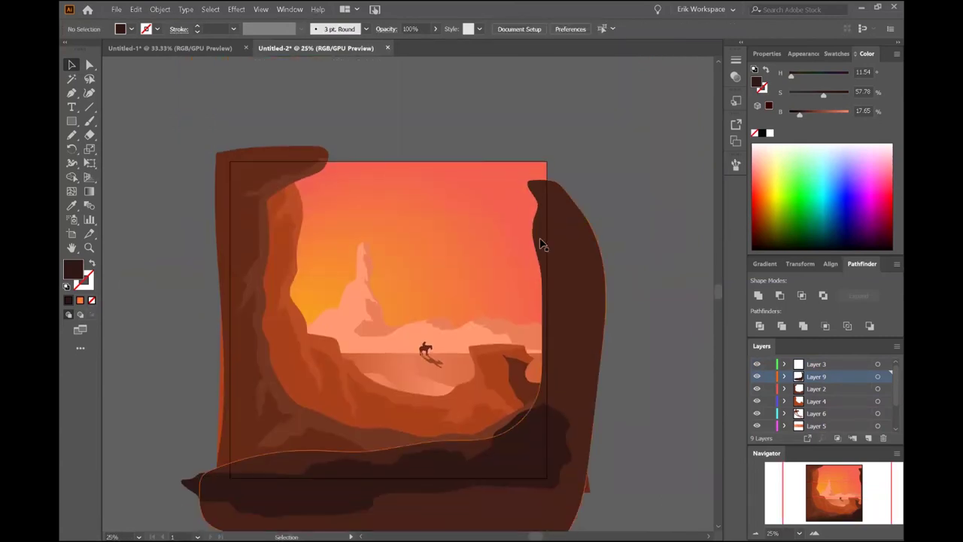
pyautogui.keyDown('alt'); pyautogui.scroll(-1, 673, 292); pyautogui.keyUp('alt')
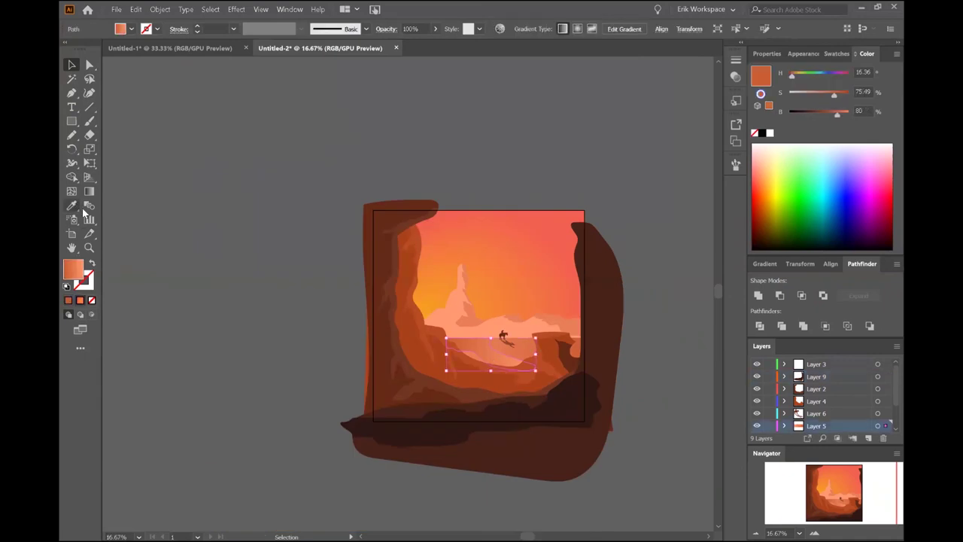
pyautogui.keyDown('alt'); pyautogui.scroll(3, 576, 230); pyautogui.keyUp('alt')
pyautogui.keyDown('alt'); pyautogui.scroll(-2, 312, 231); pyautogui.keyUp('alt')
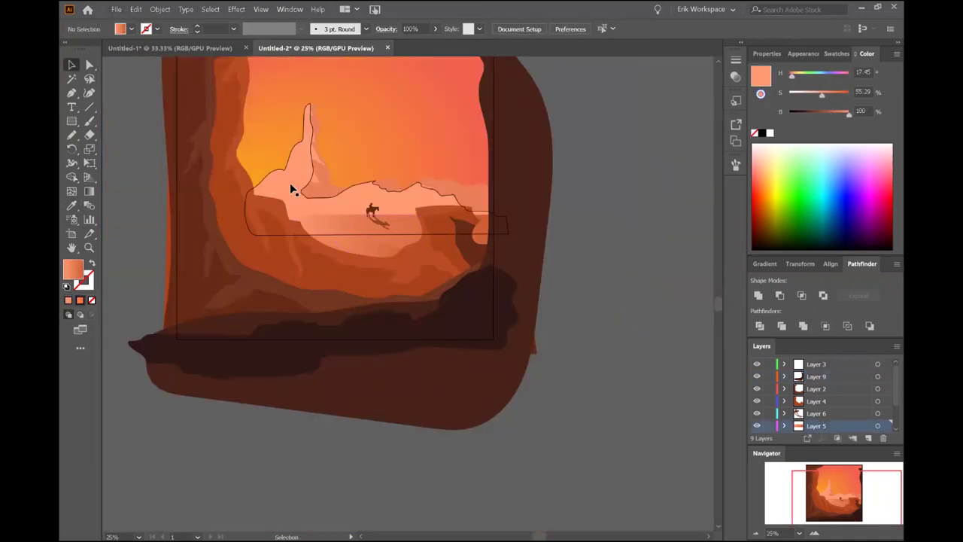
pyautogui.keyDown('alt'); pyautogui.scroll(-2, 632, 422); pyautogui.keyUp('alt')
pyautogui.click(689, 350)
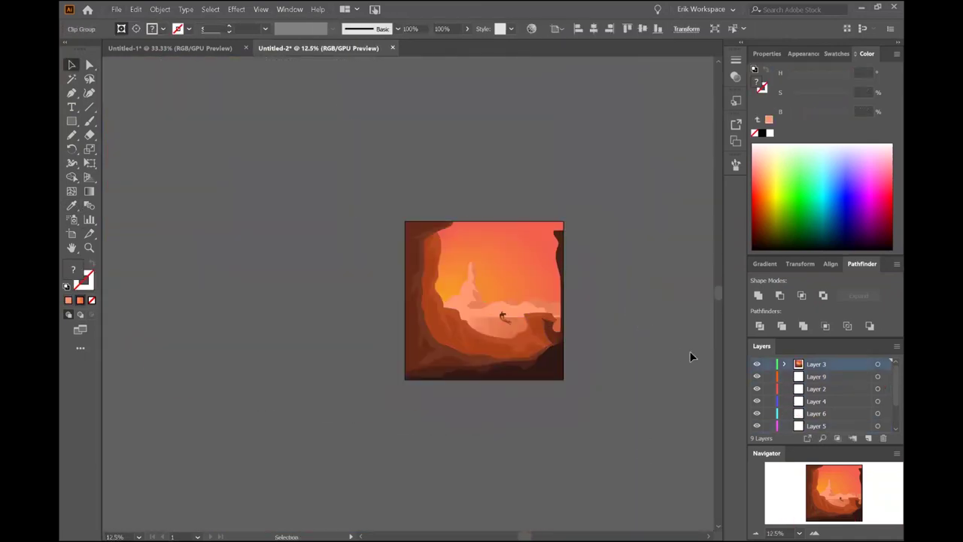
pyautogui.keyDown('alt'); pyautogui.scroll(2, 614, 312); pyautogui.keyUp('alt')
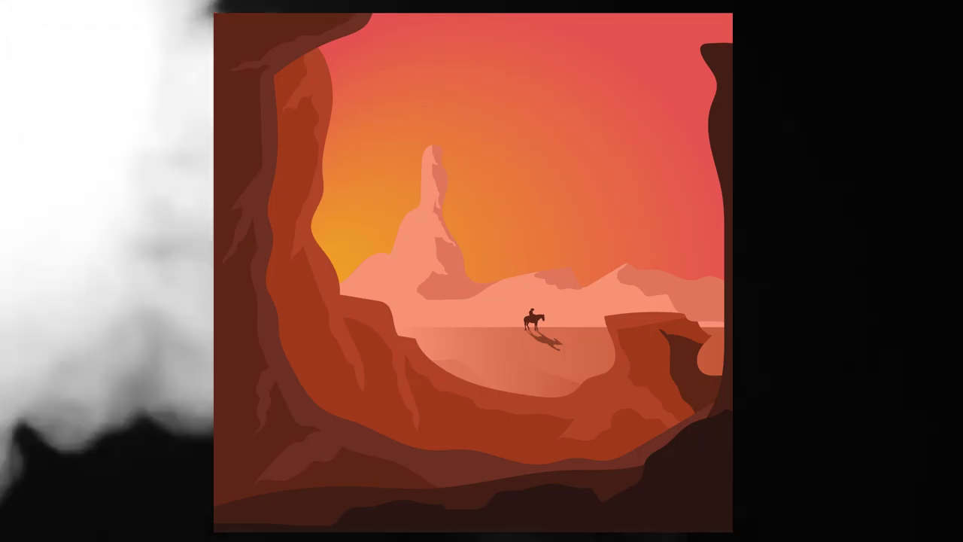